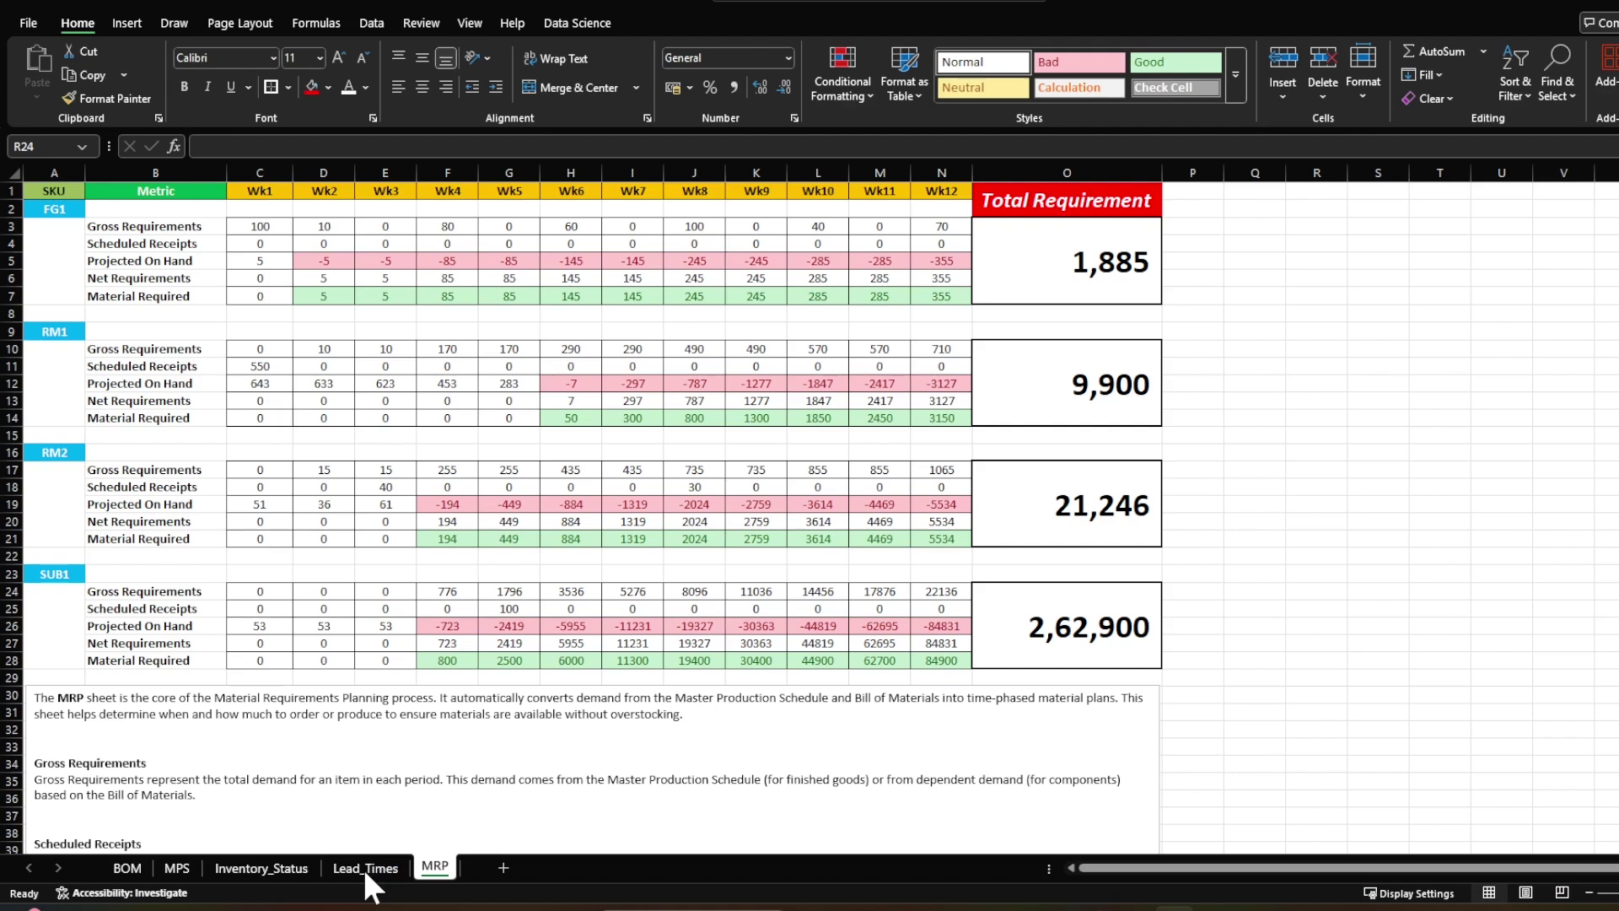
Step: Review the BOM sheet's parent, component and quantity-per-parent entries for the FG1 and RM2 rows
left_click(143, 866)
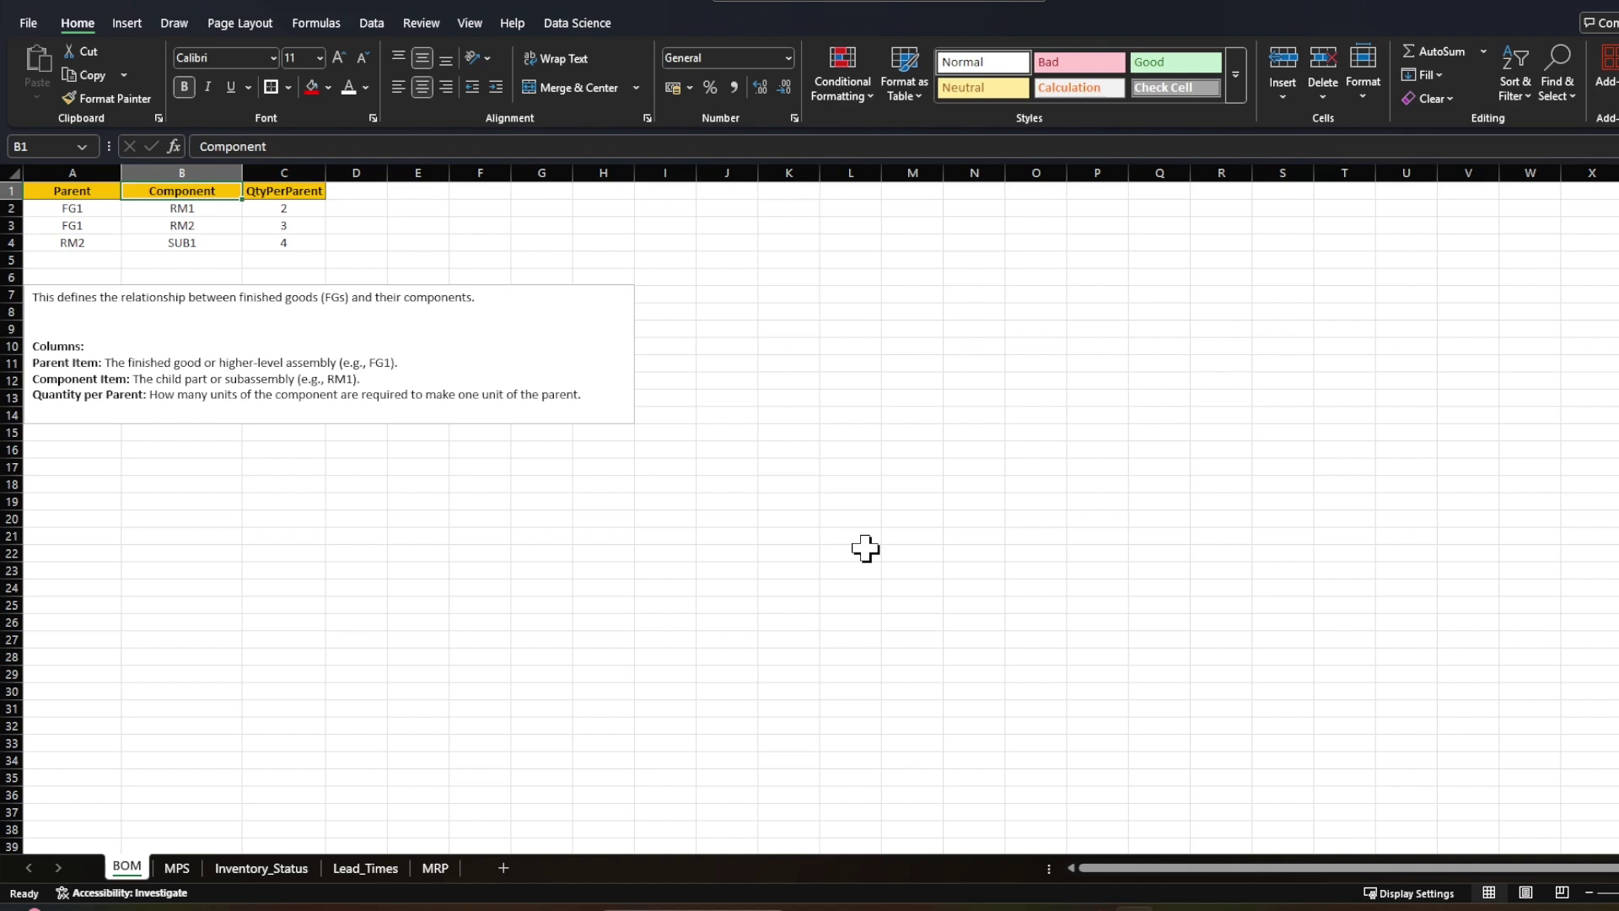
left_click(477, 245)
left_click(99, 209)
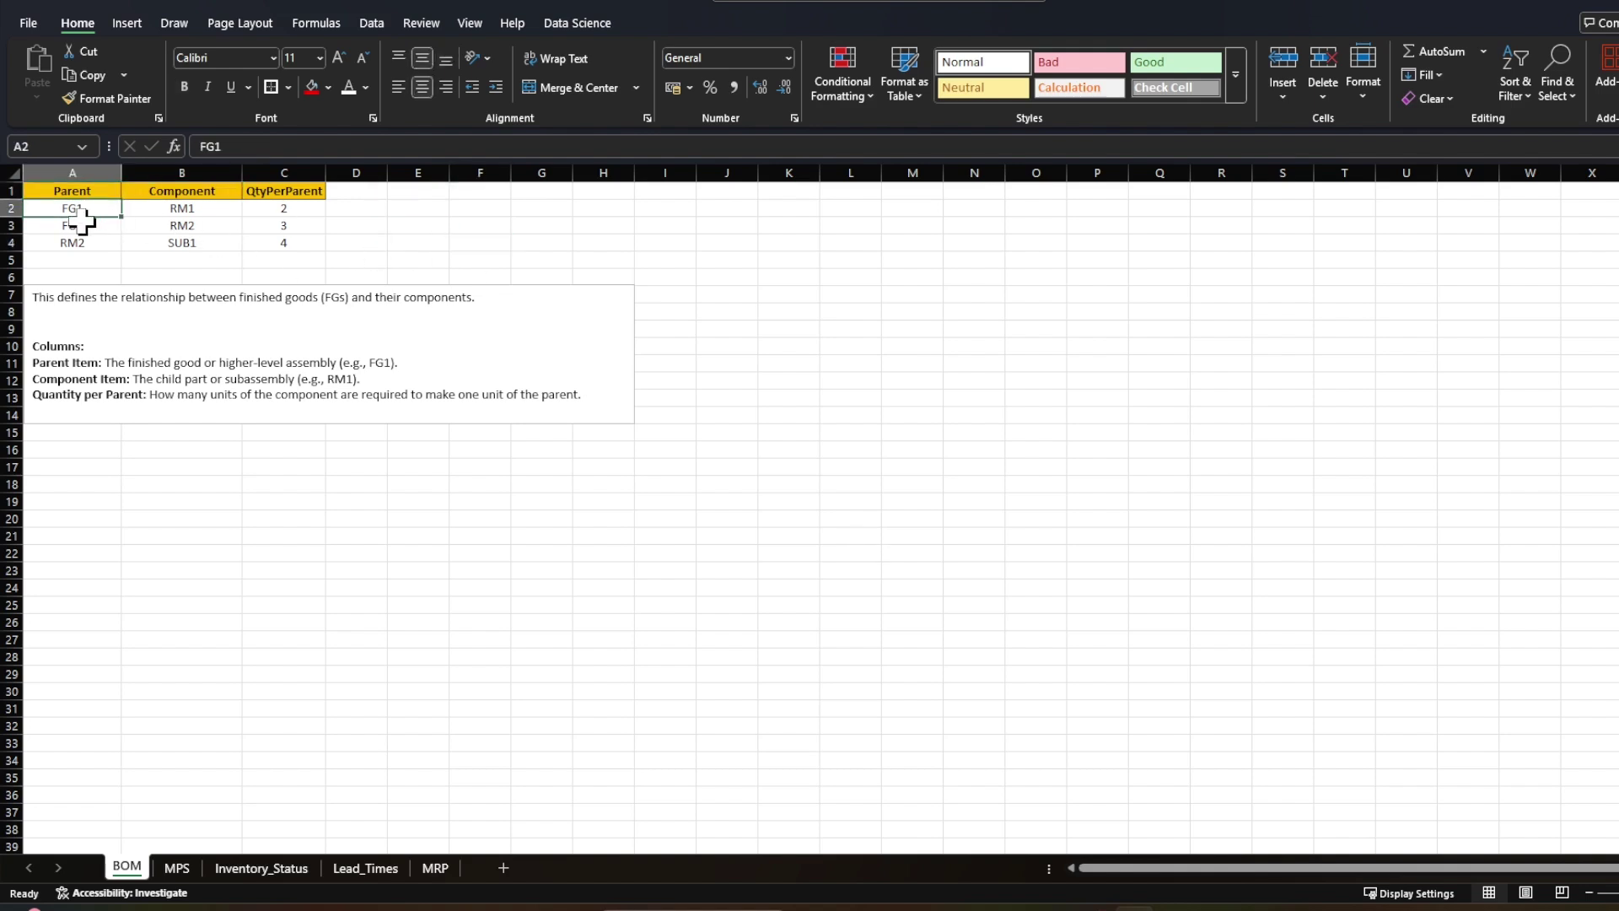
left_click(149, 210)
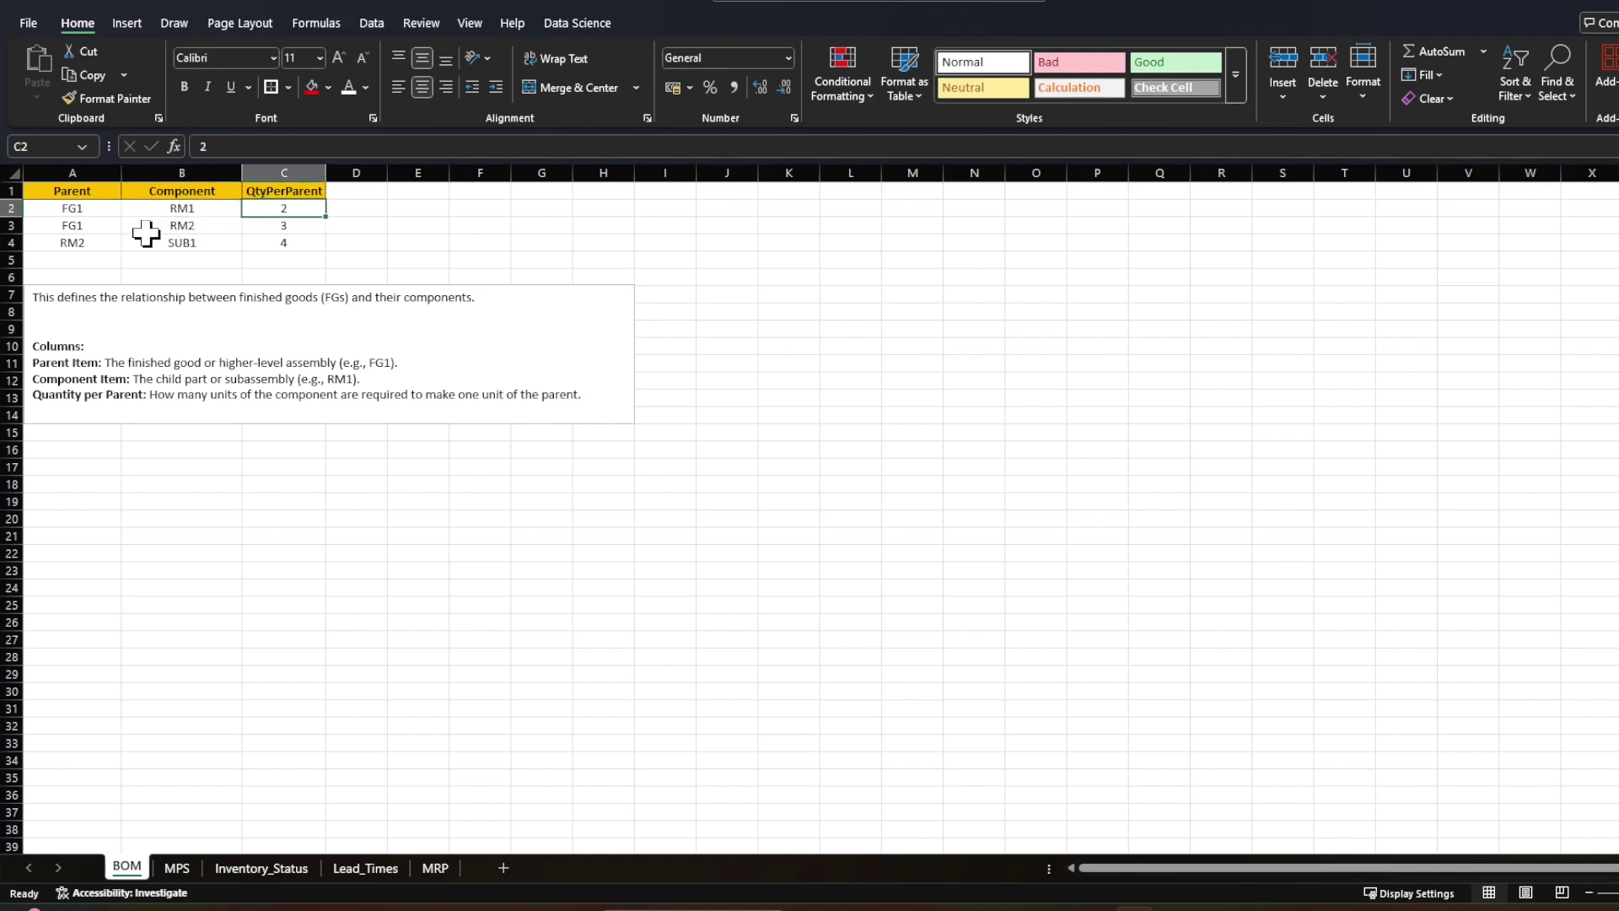
left_click(116, 226)
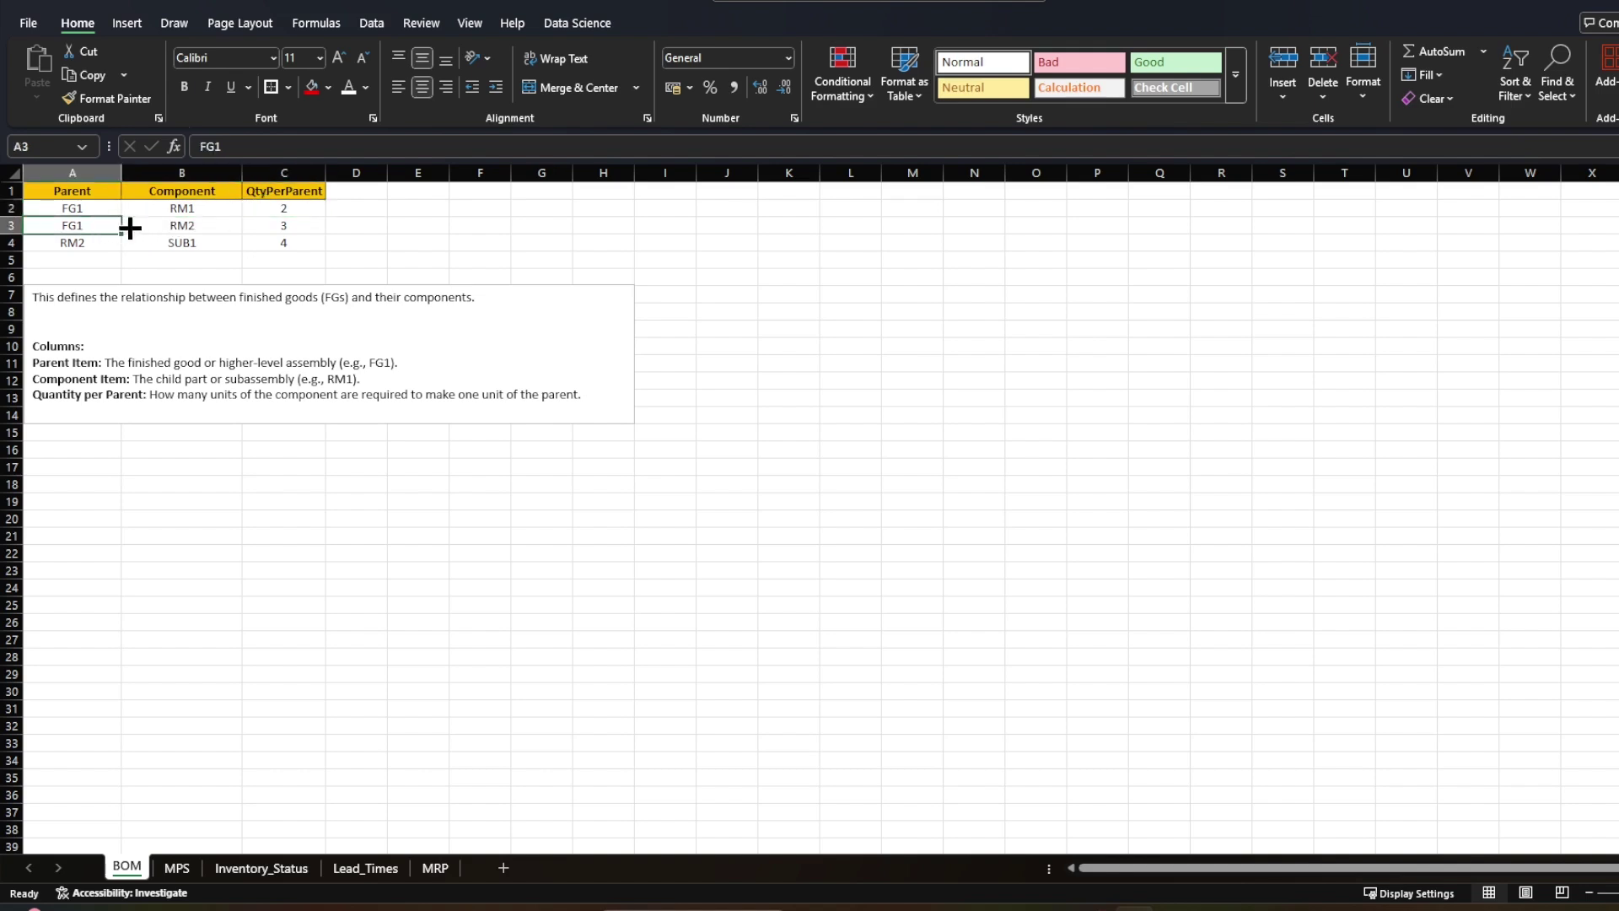
left_click(275, 226)
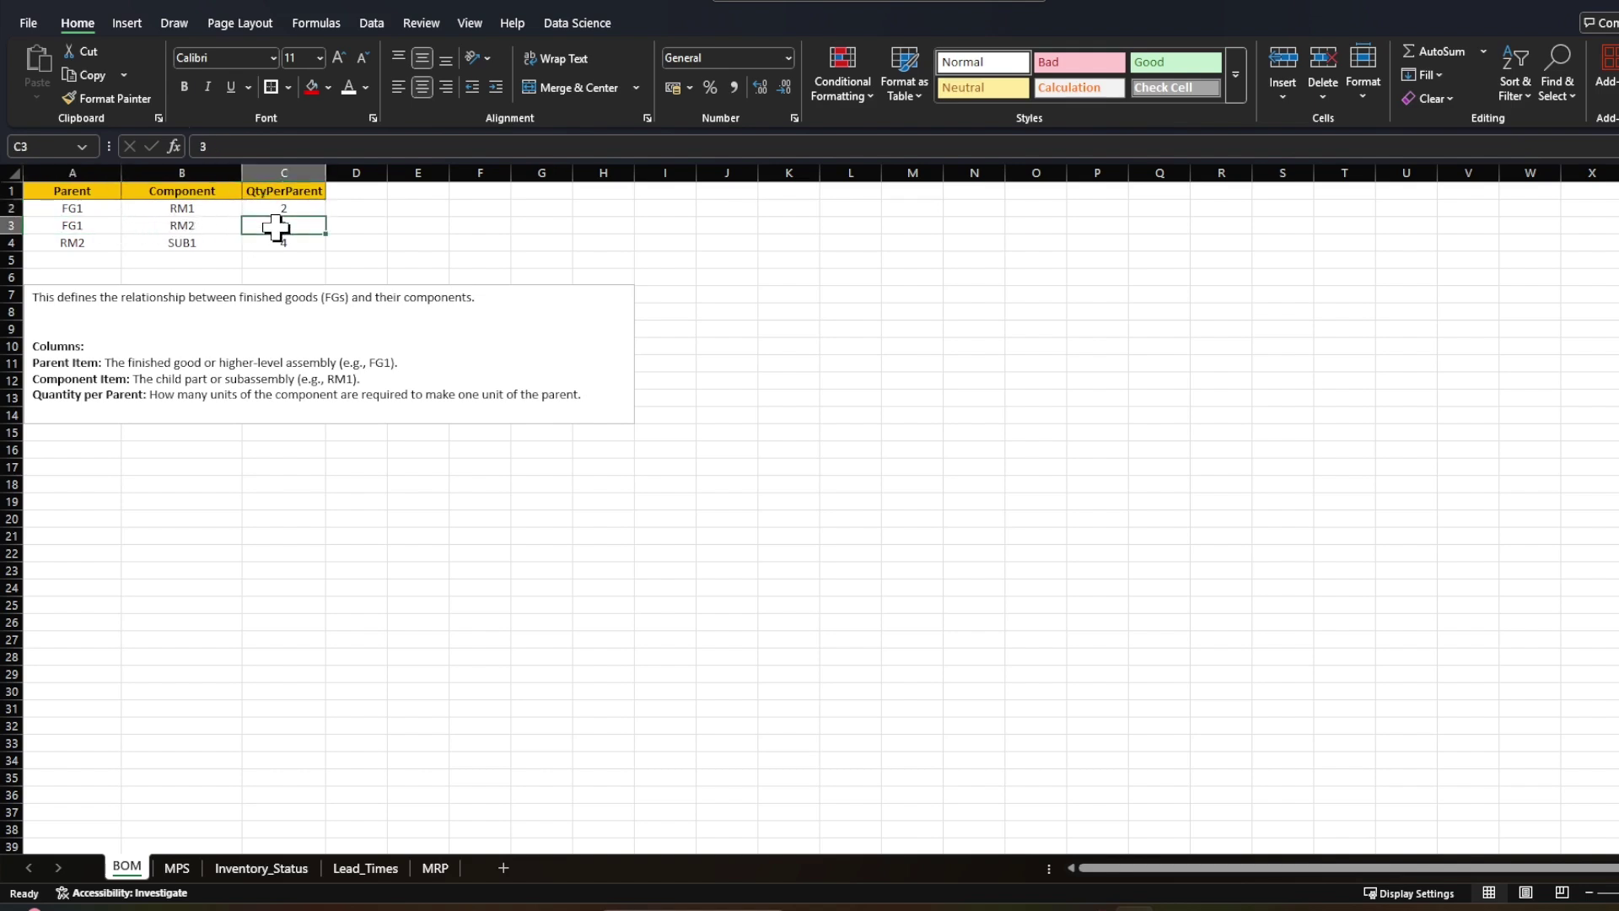
left_click(215, 226)
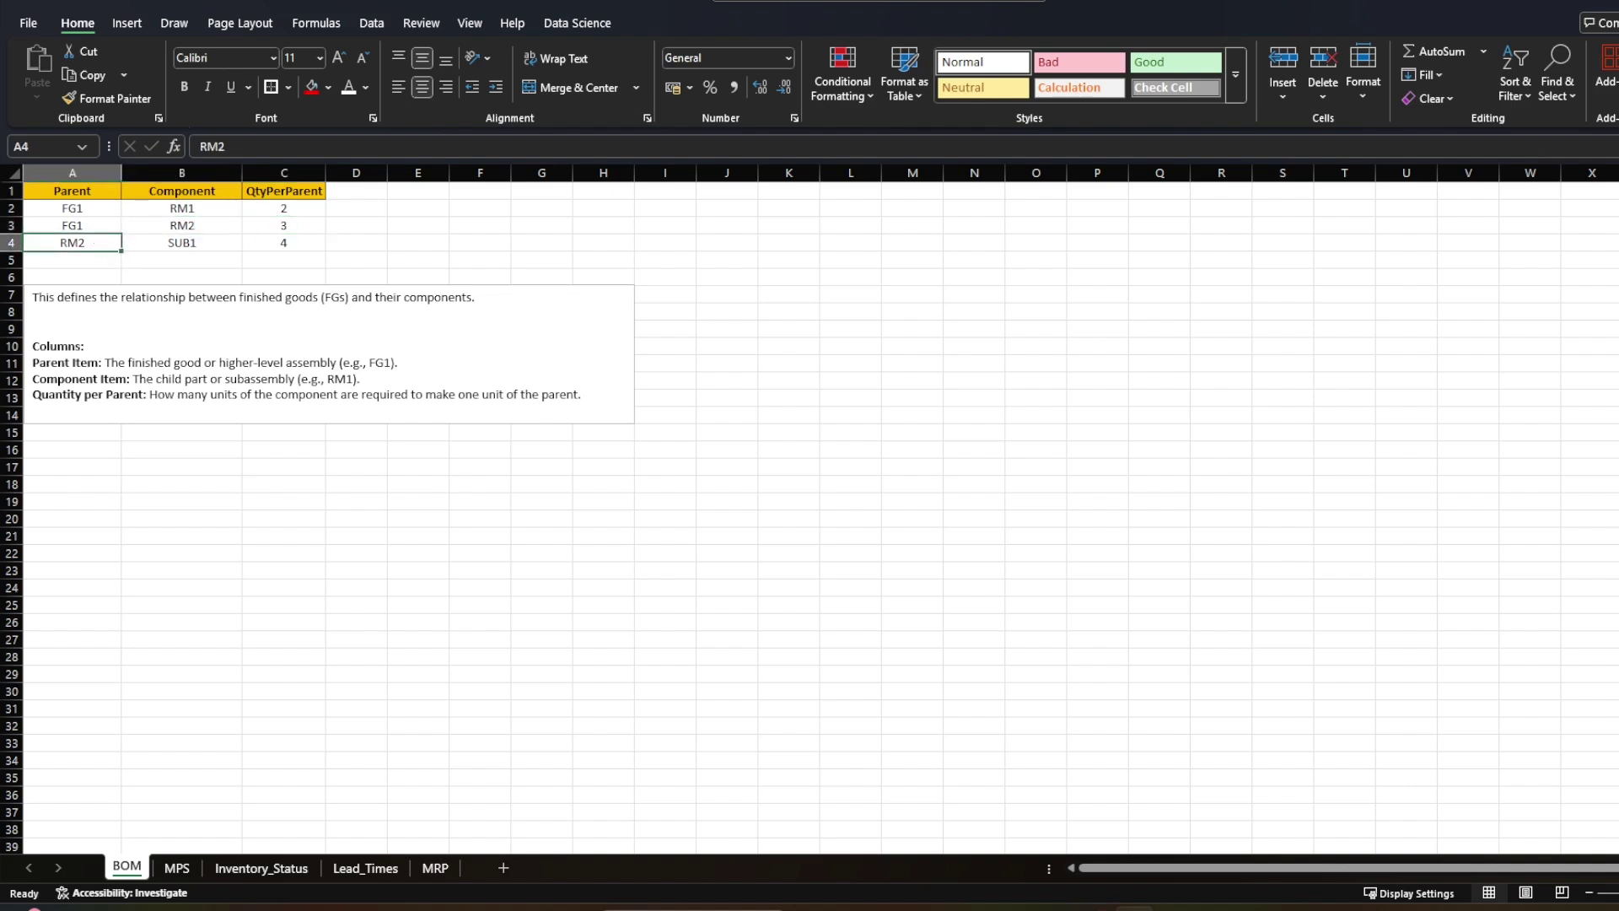
left_click(269, 242)
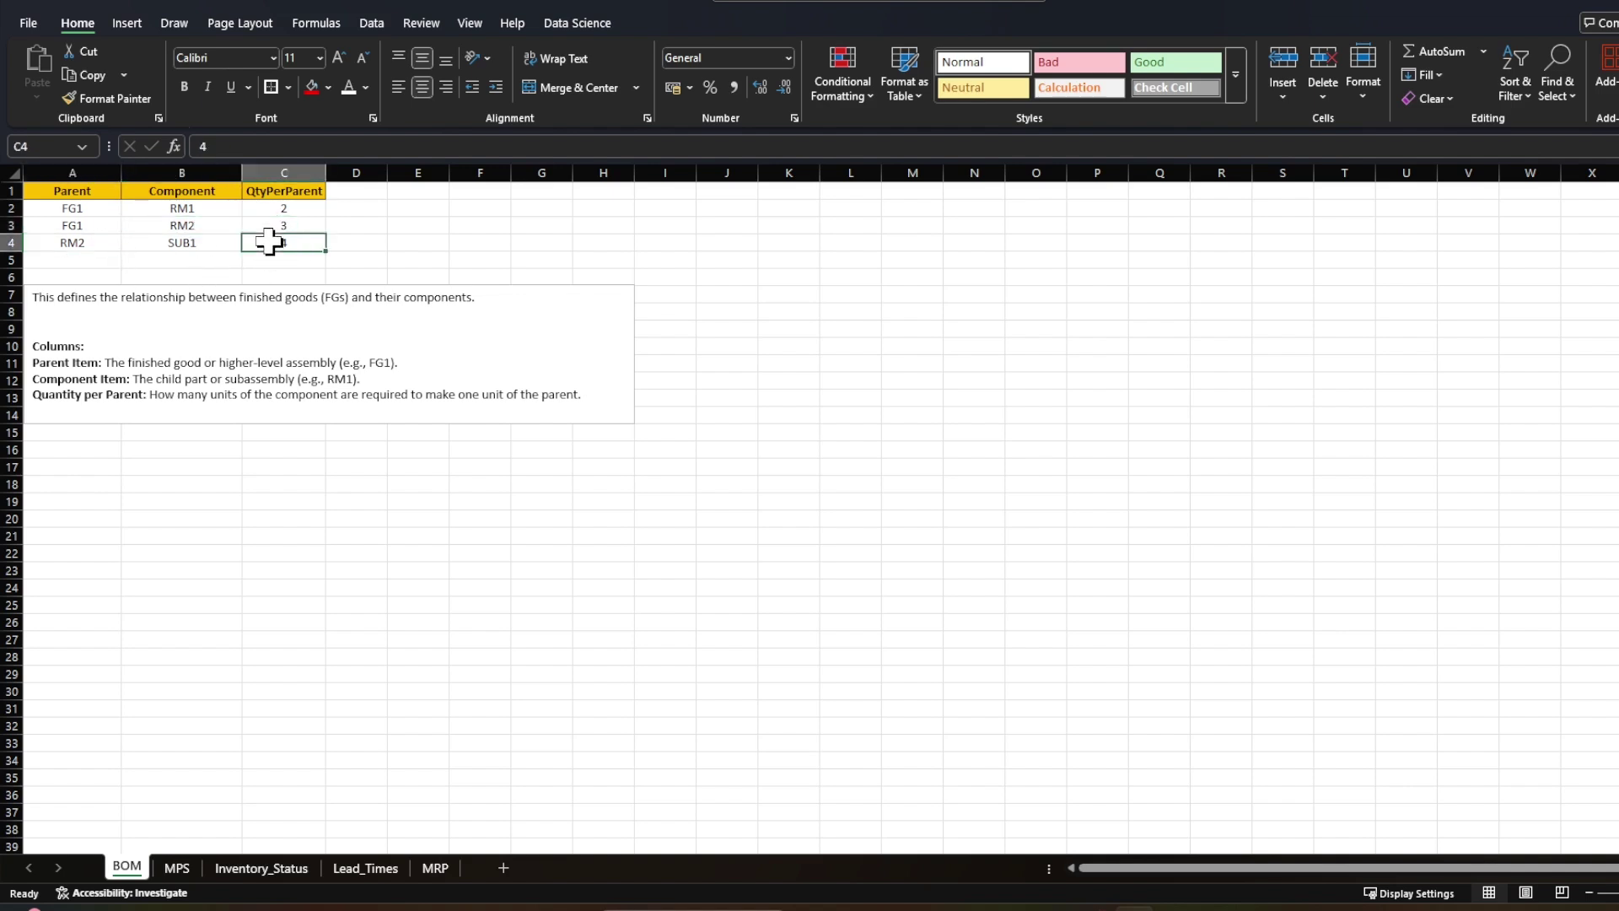
left_click(211, 243)
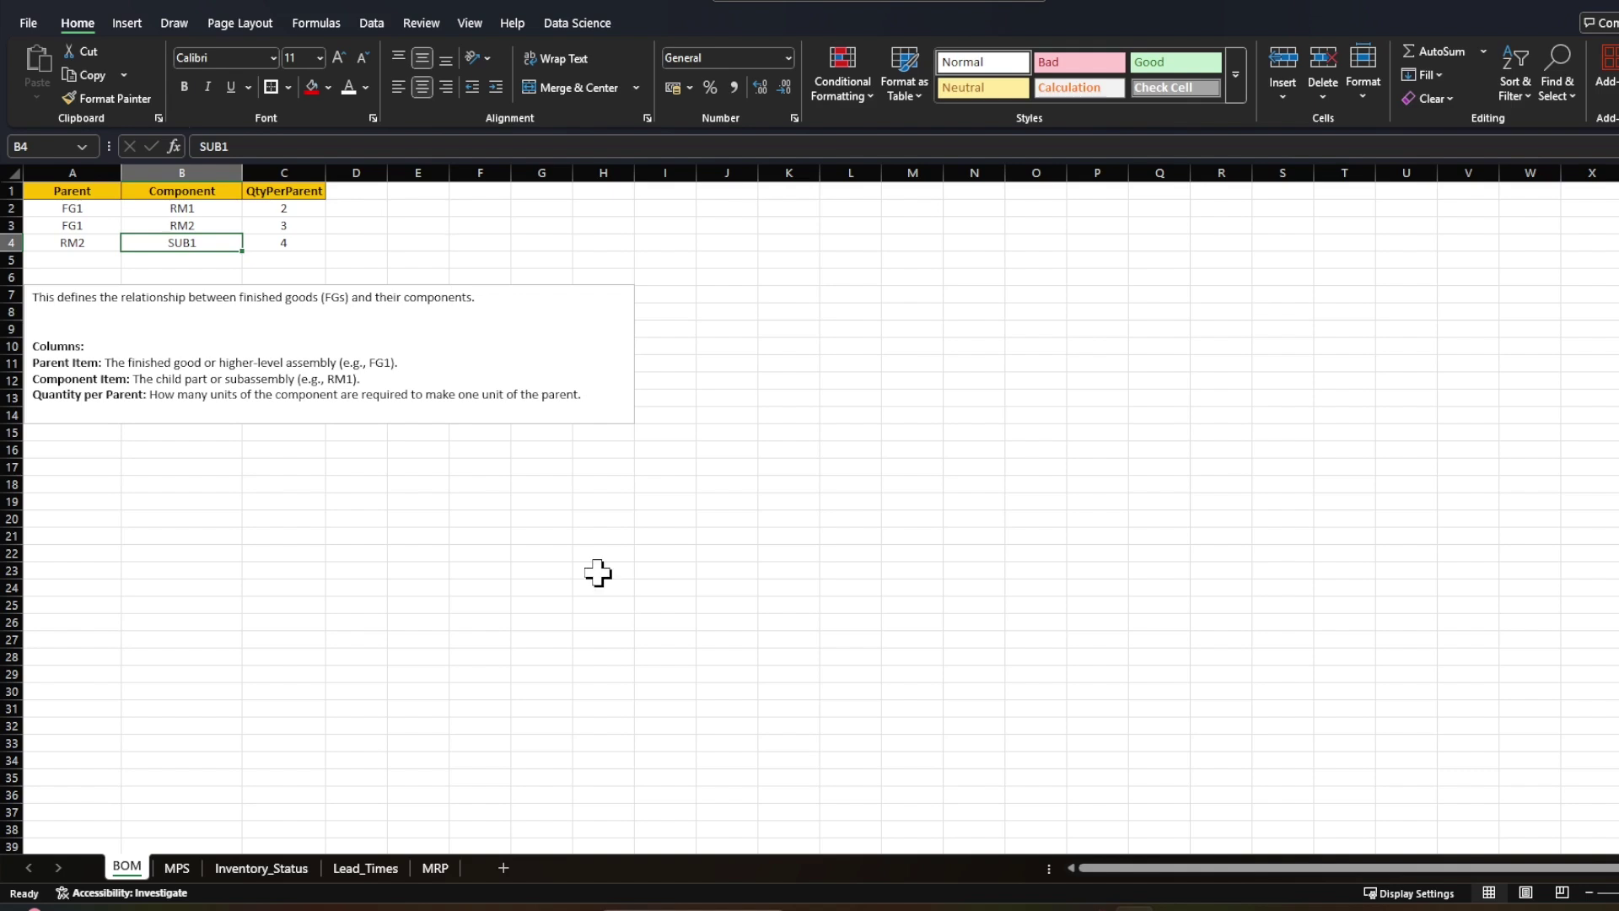
Step: Examine the weekly planned production quantities for FG1 on the MPS sheet, including Wk1, Wk2 and Wk4
left_click(187, 867)
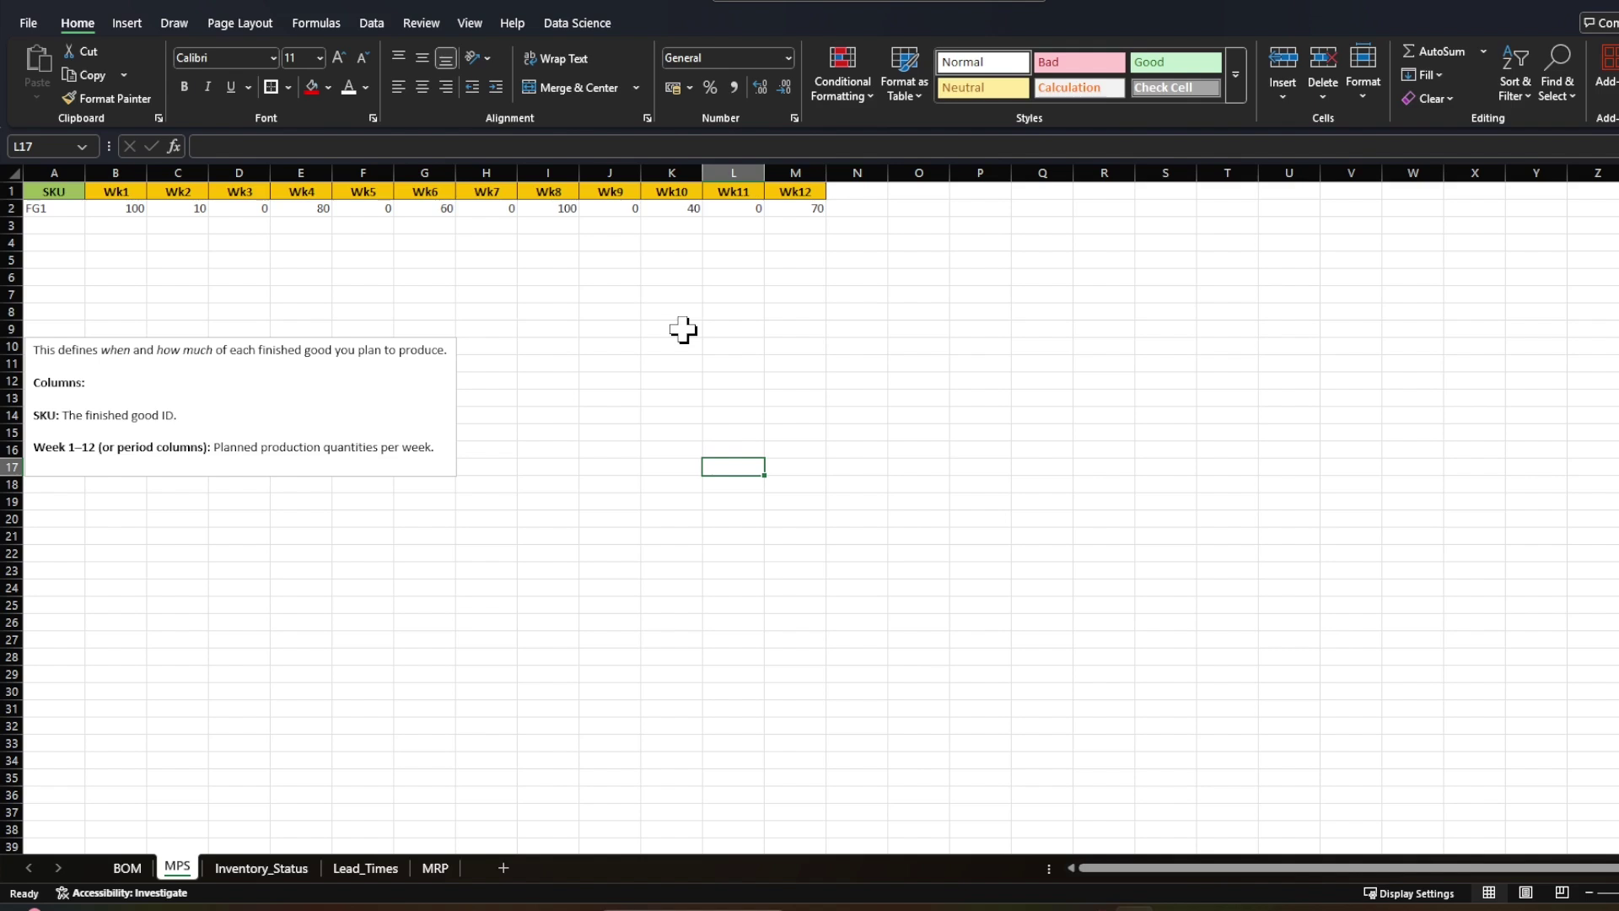
left_click(181, 262)
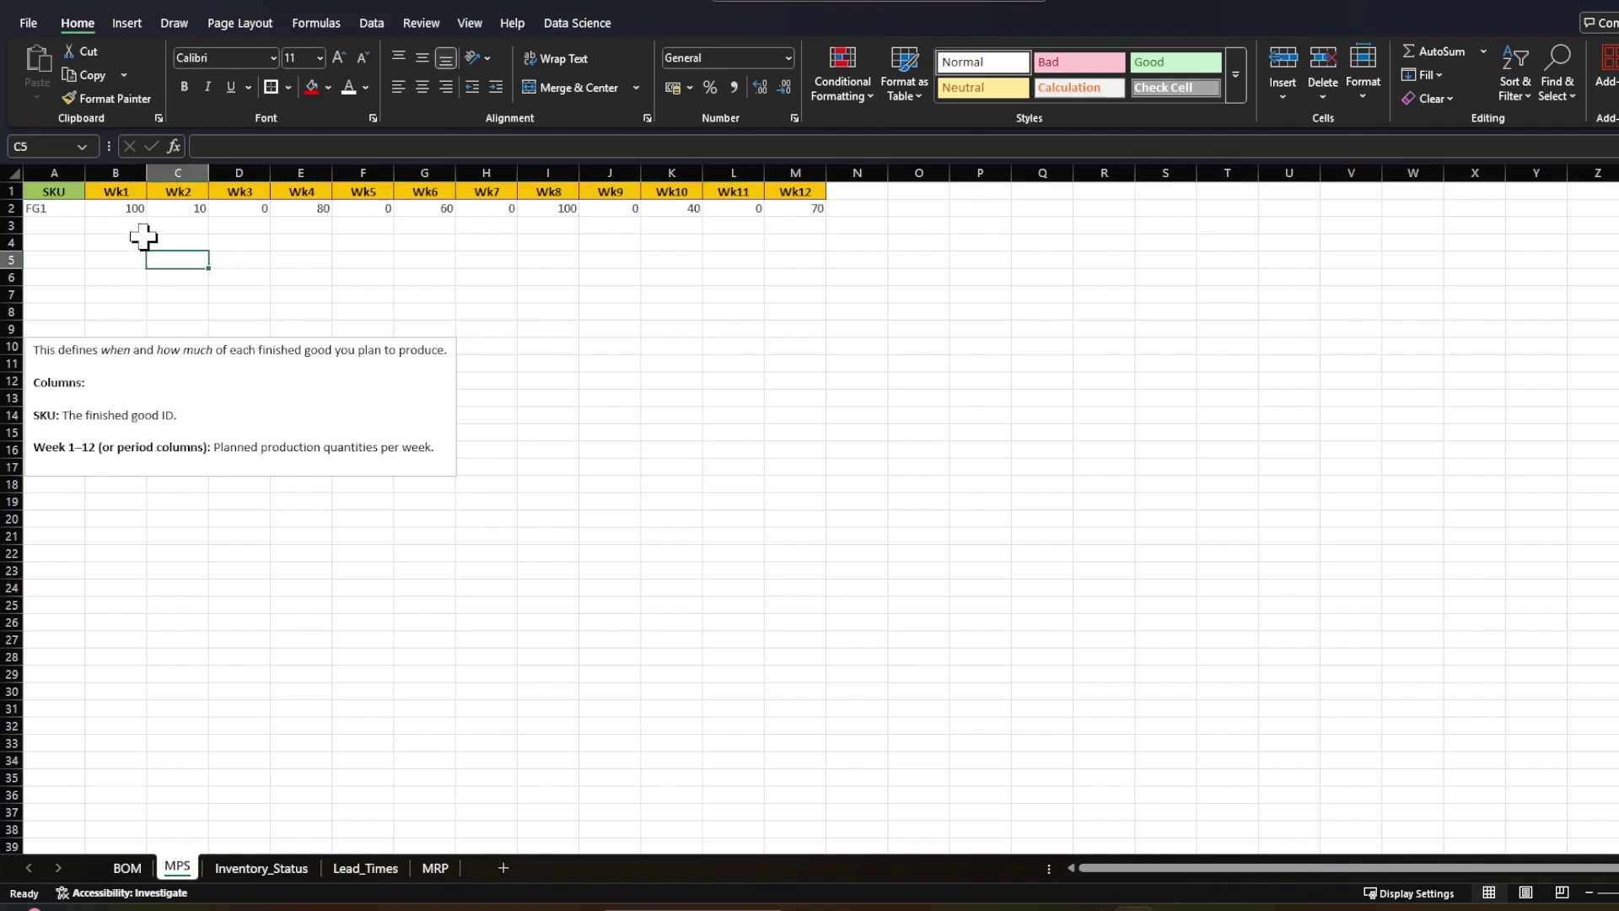
left_click(118, 211)
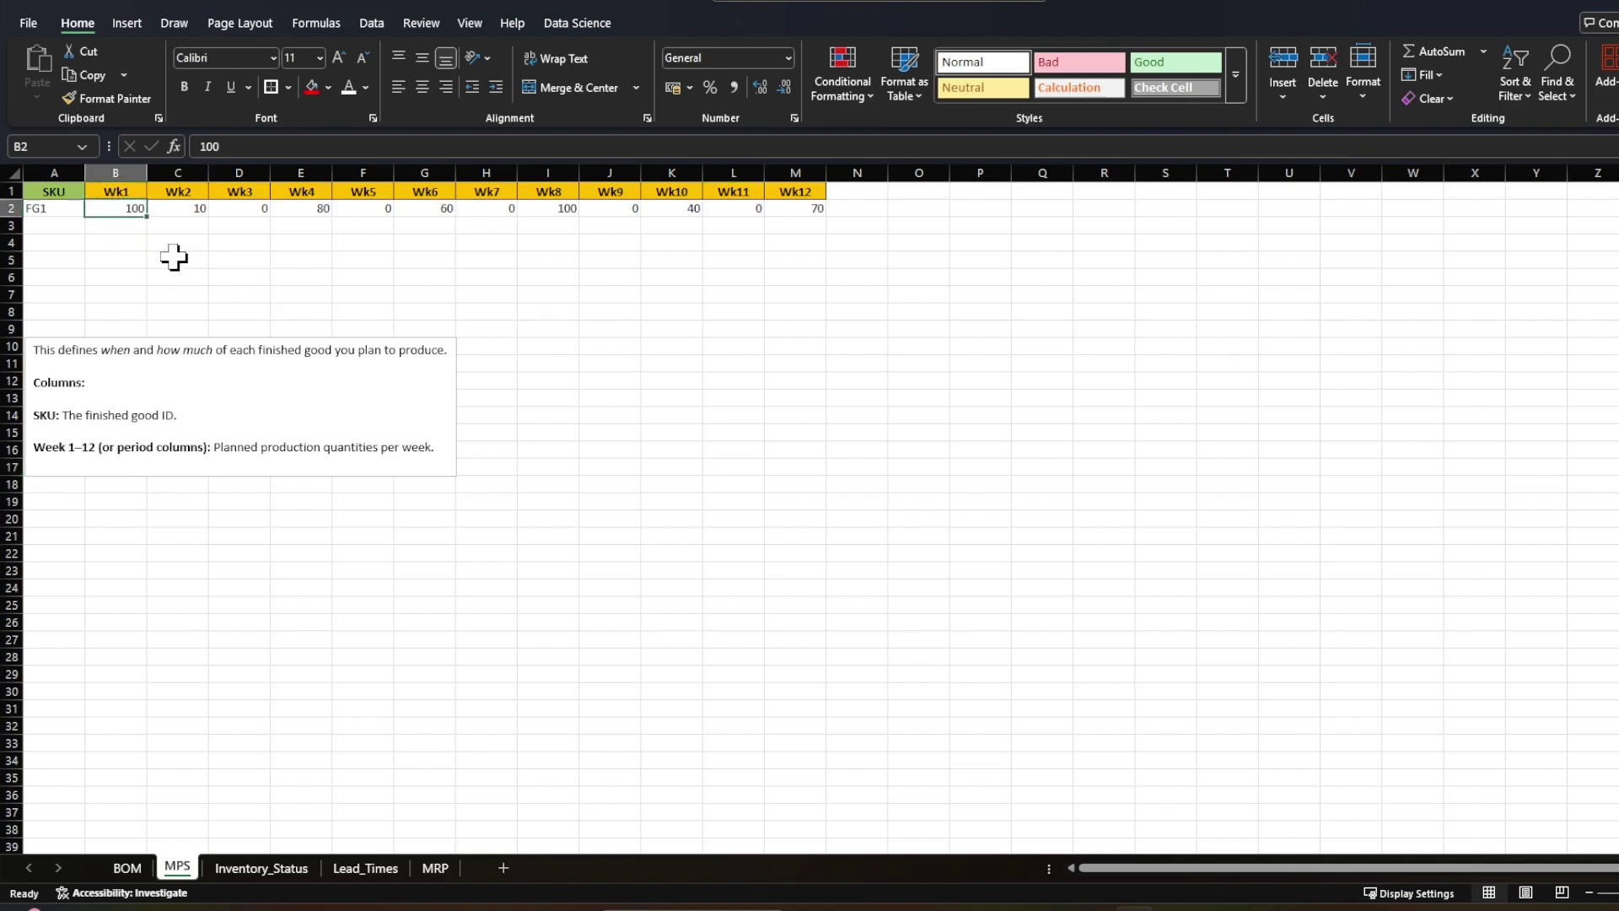
left_click(189, 210)
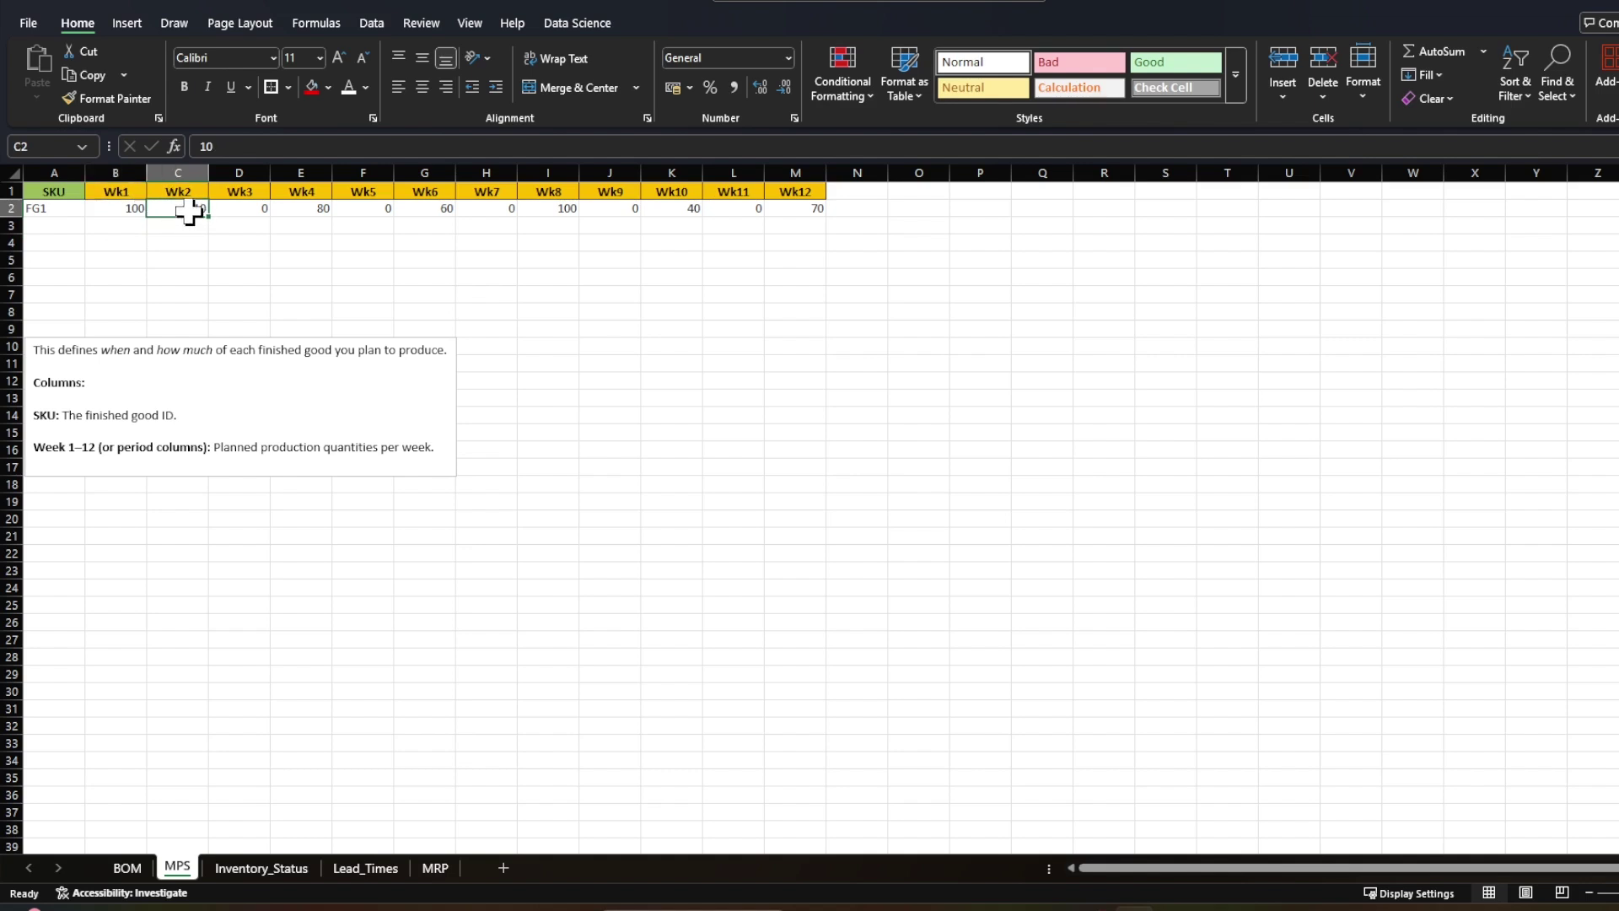
left_click(300, 208)
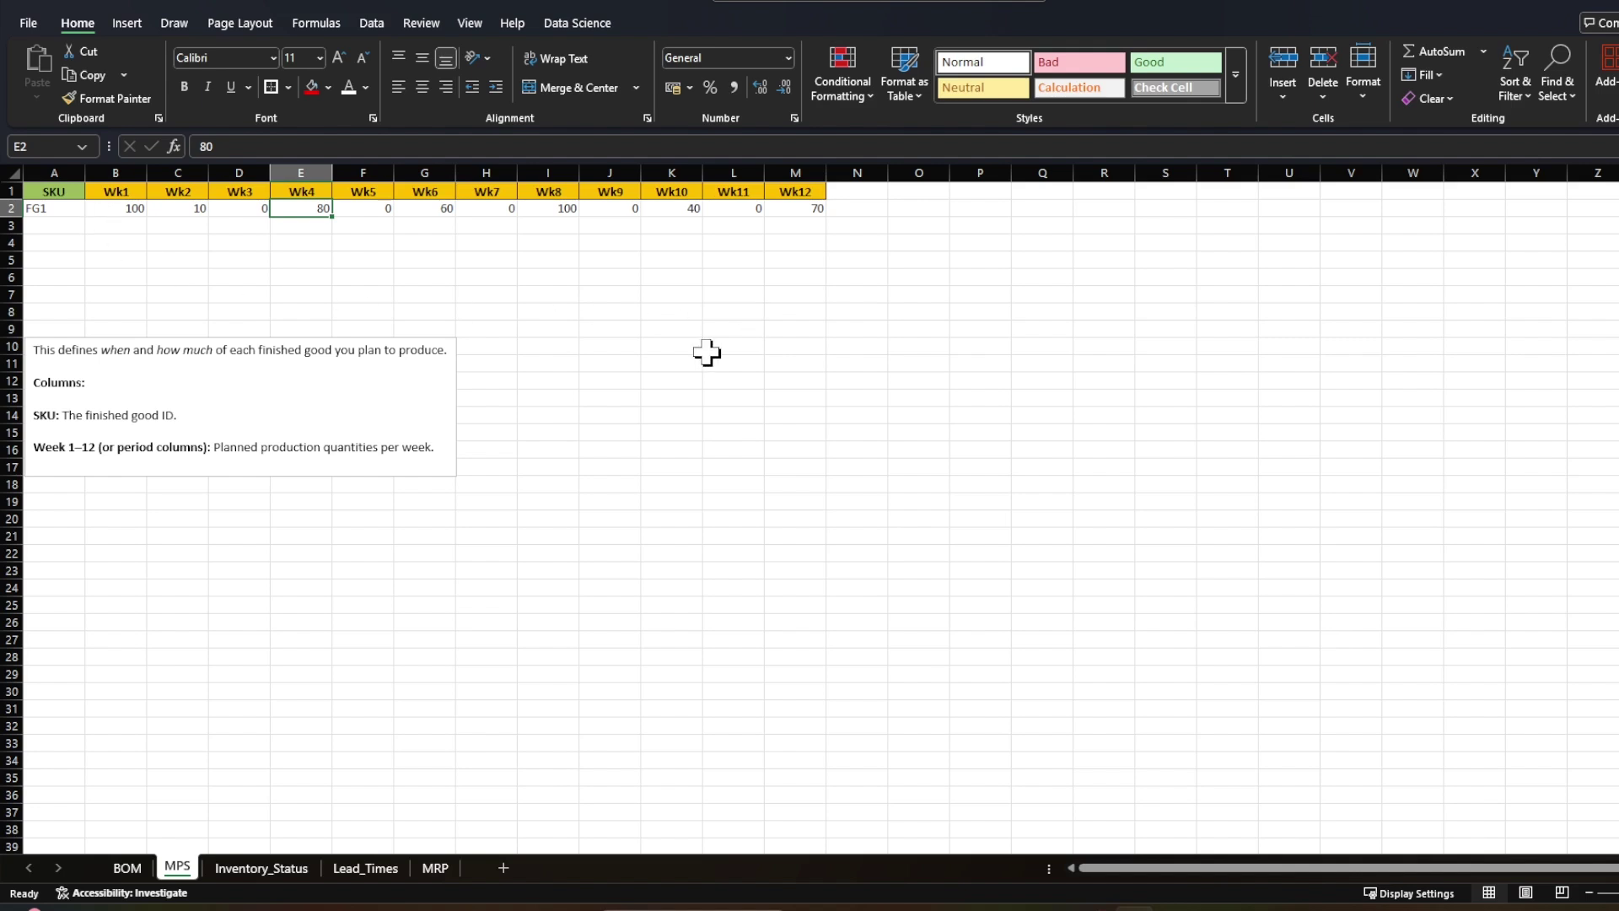
Step: Look over the Inventory_Status sheet and check each SKU's lead time in weeks on the Lead_Times sheet
left_click(290, 867)
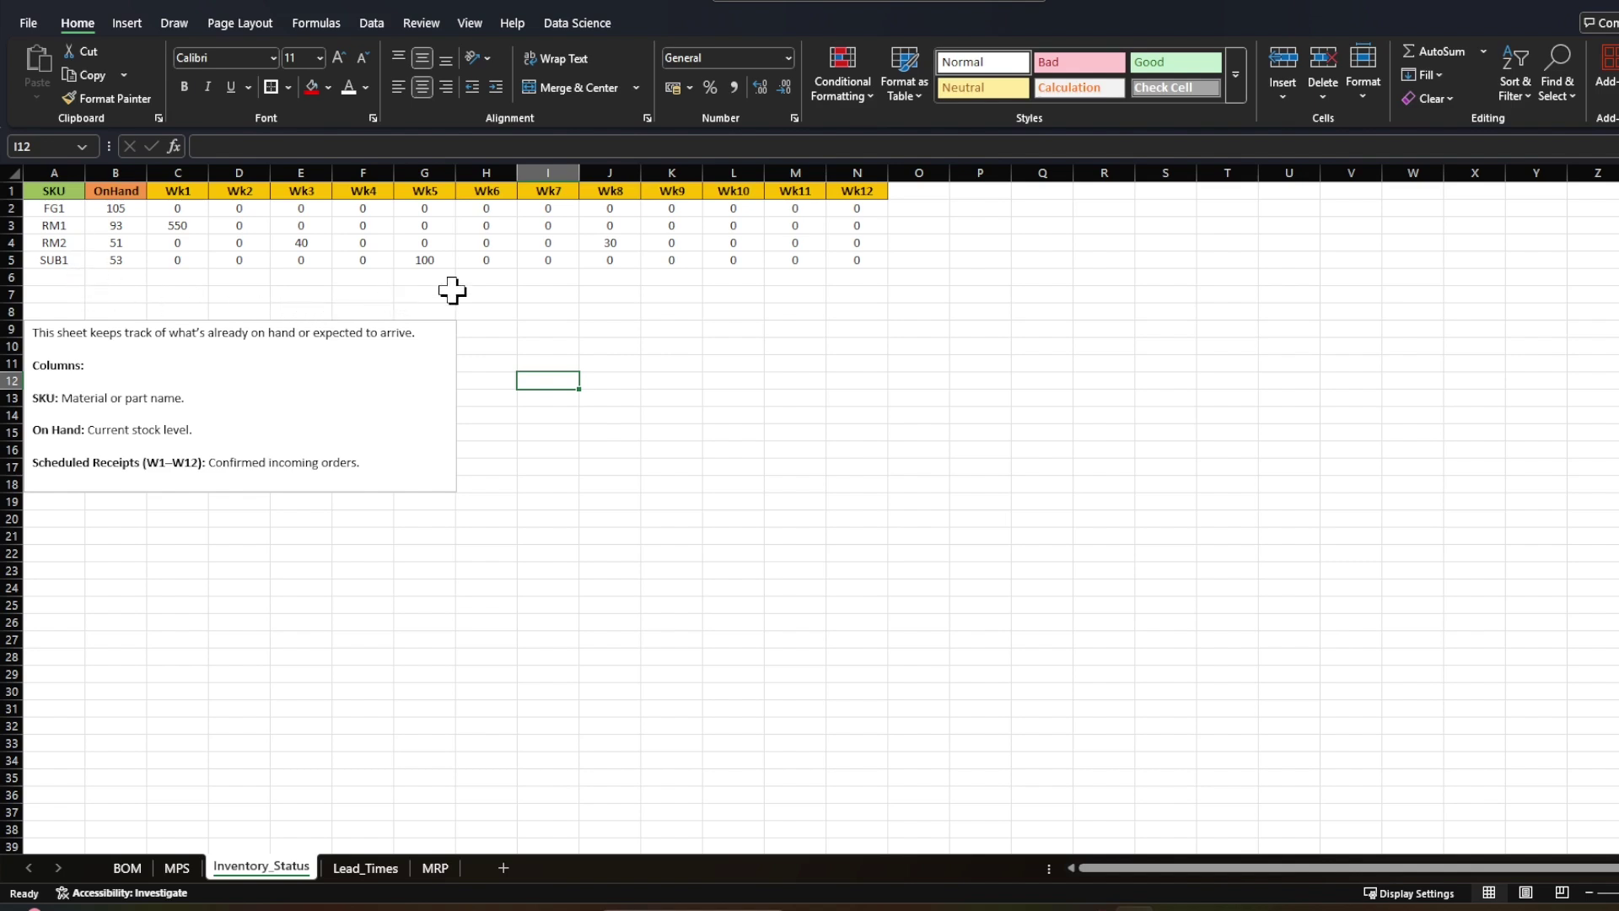
left_click(364, 867)
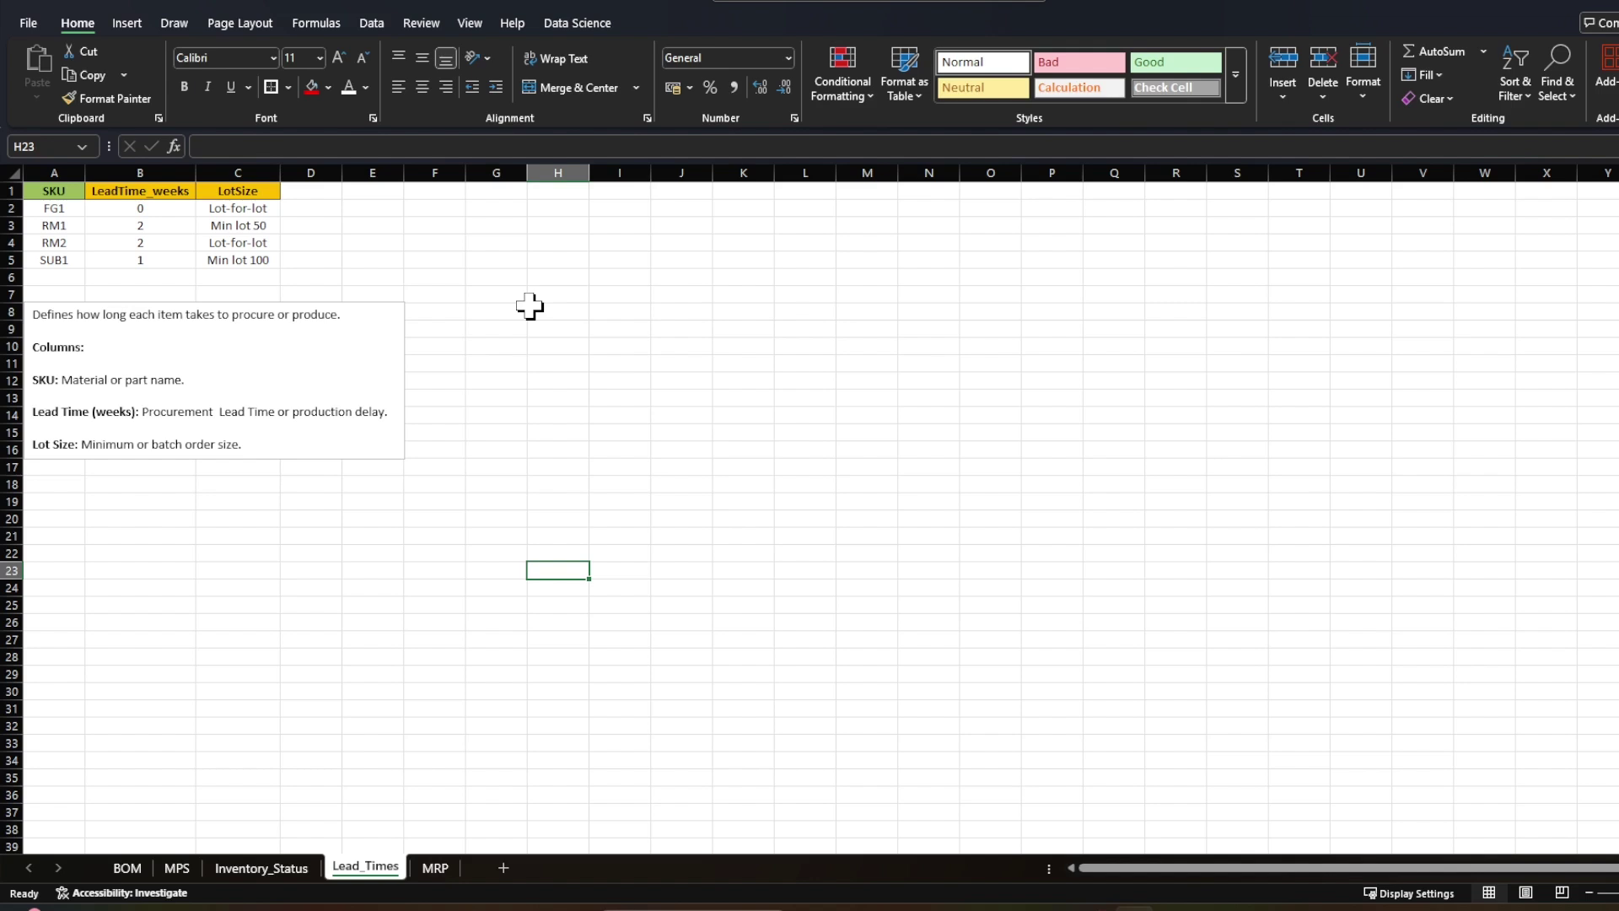
left_click(173, 212)
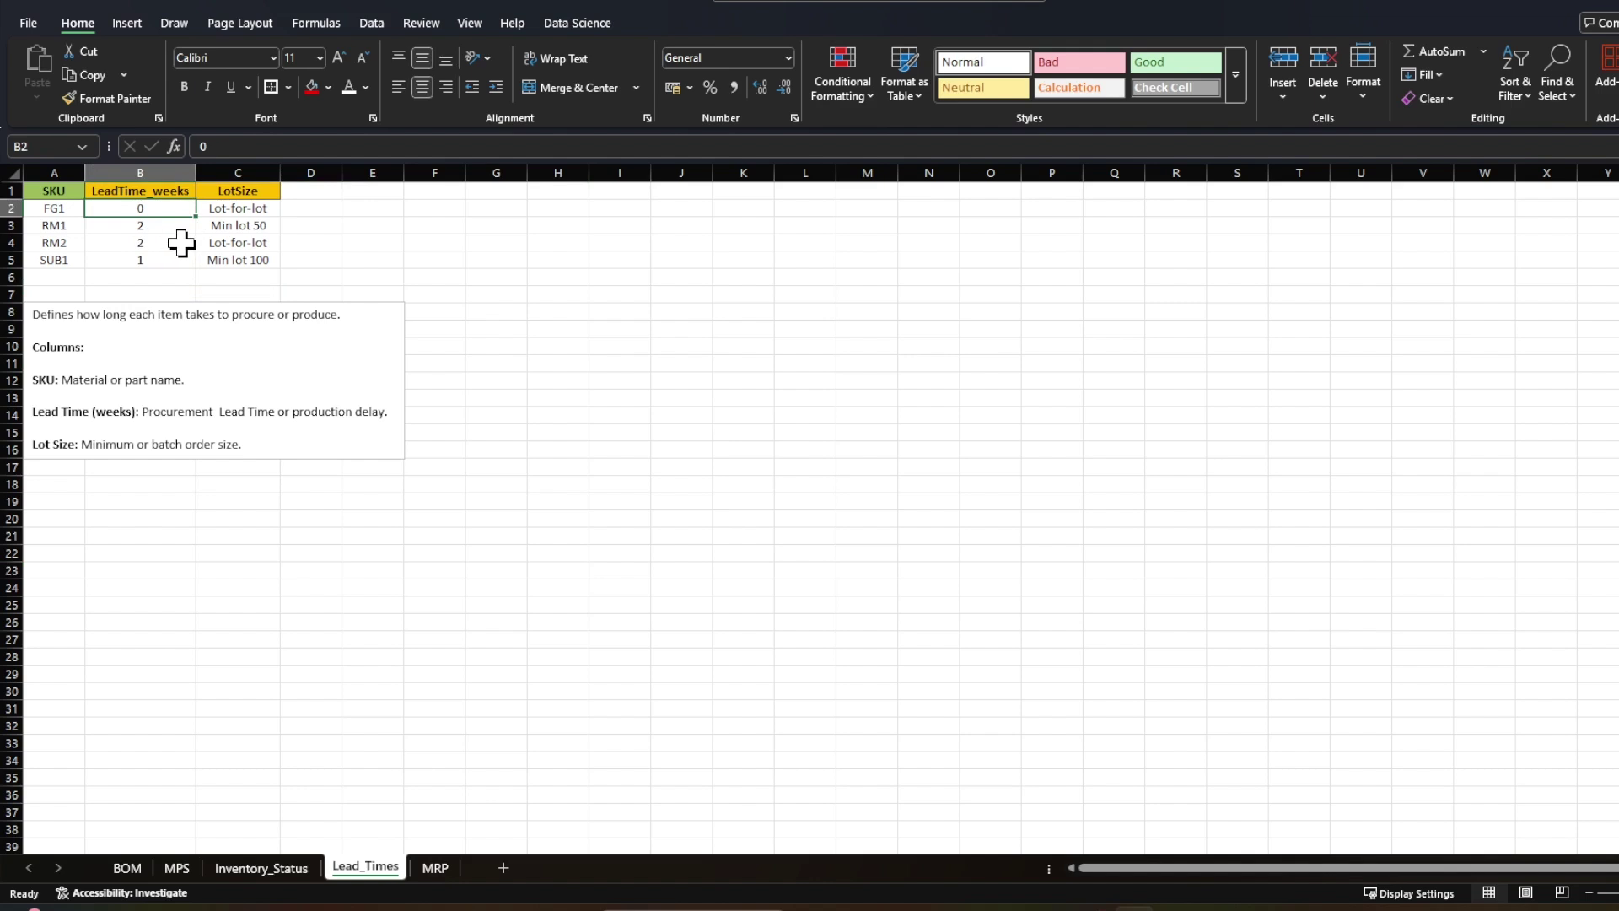
left_click(175, 226)
left_click(176, 246)
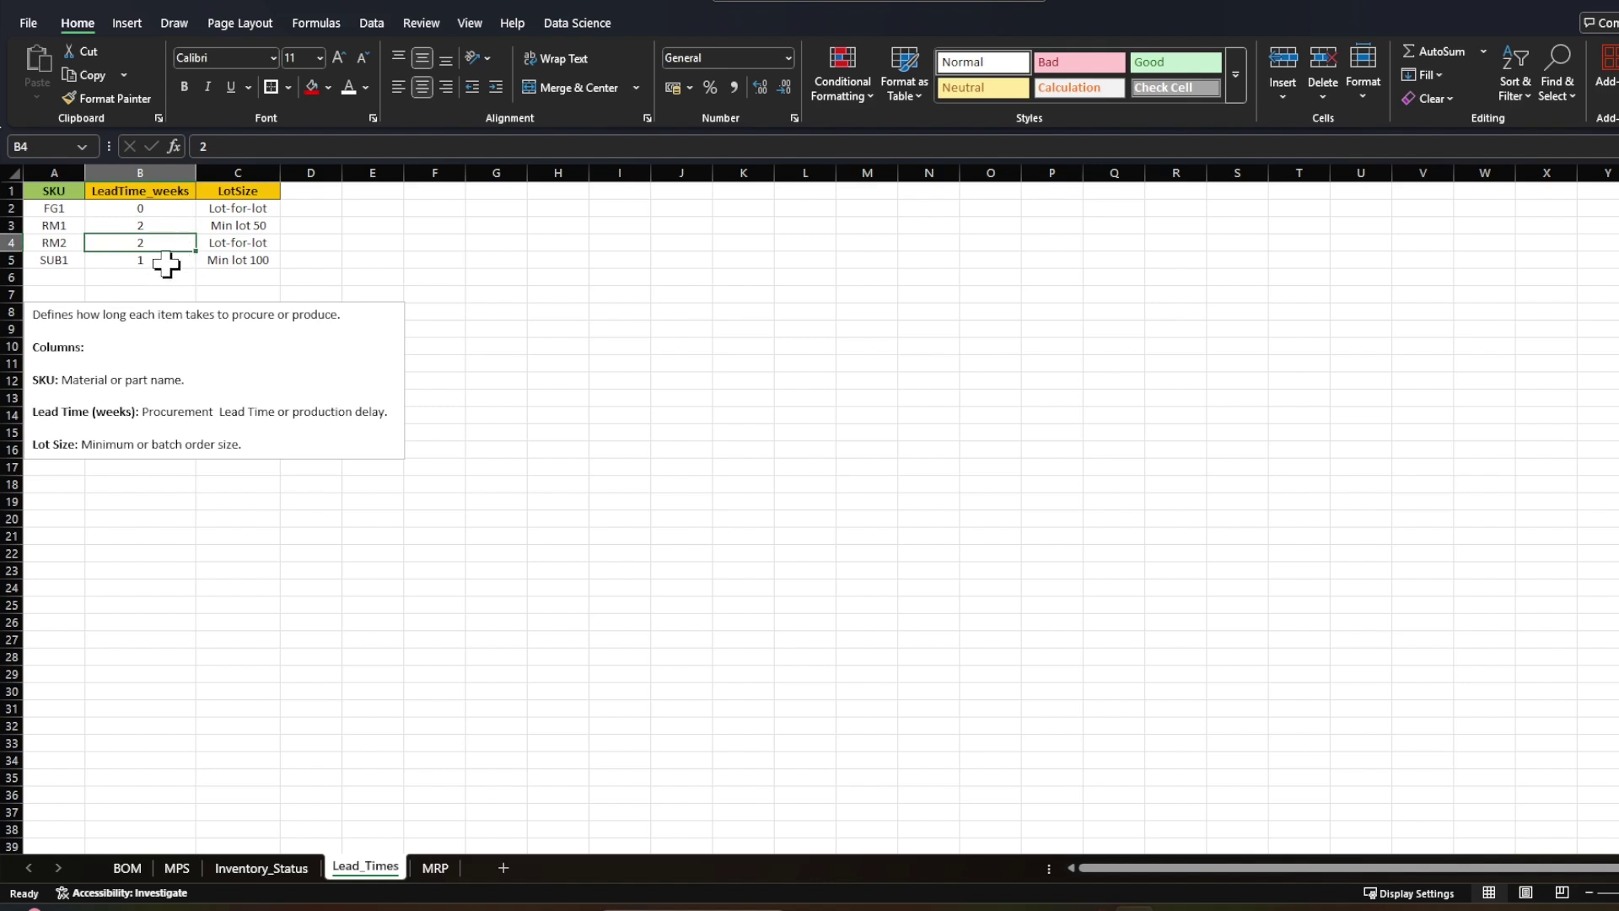
left_click(166, 261)
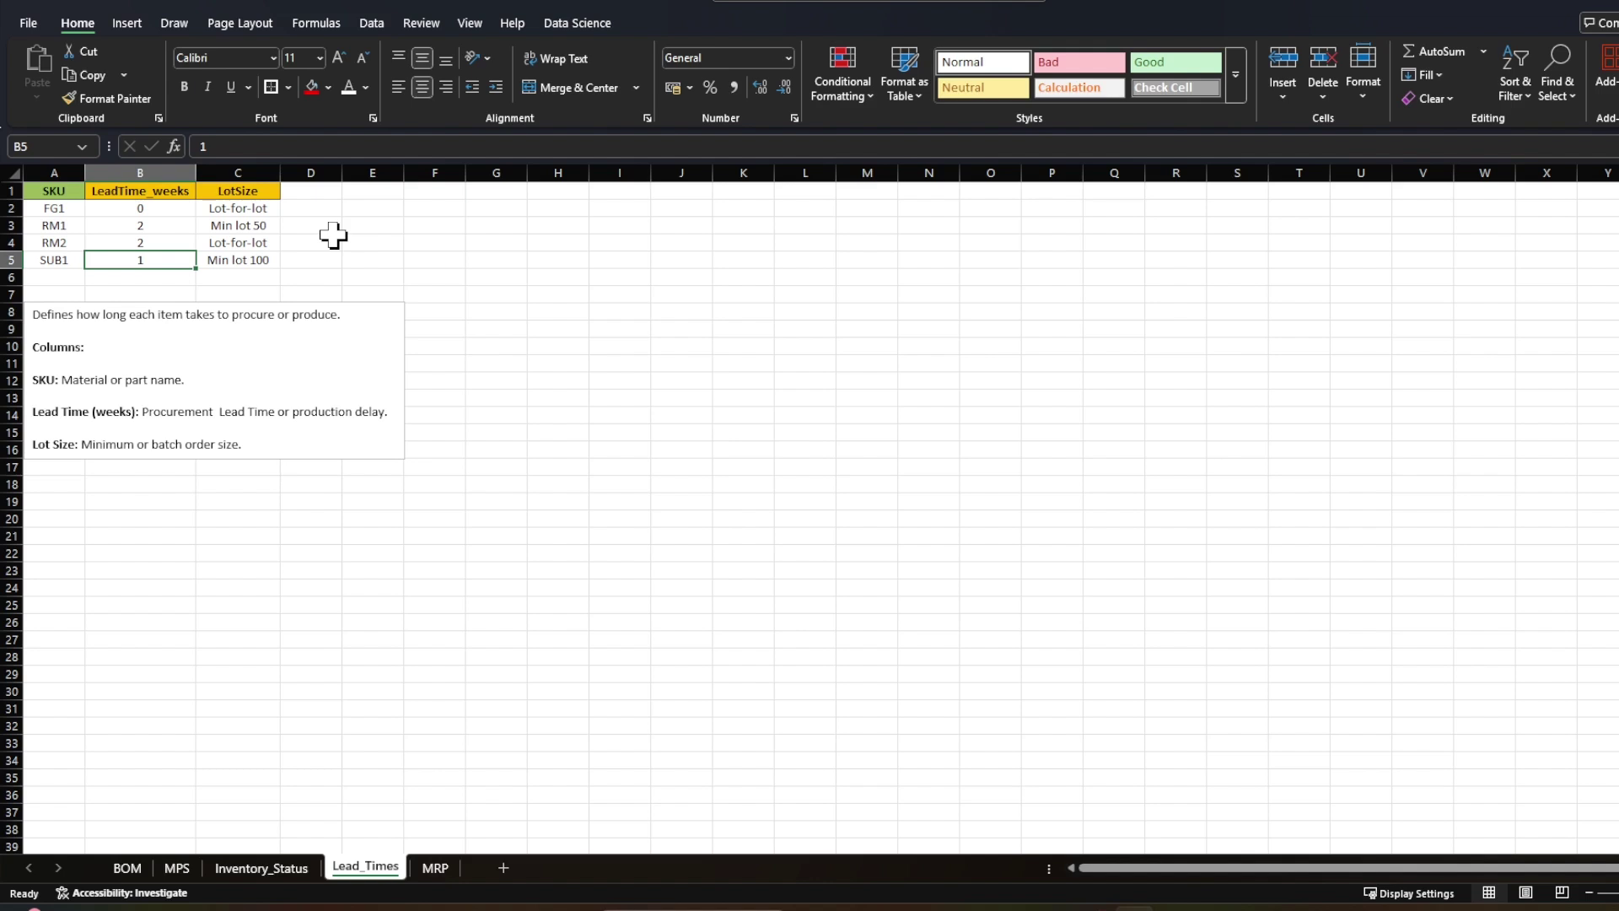
Step: Examine the lot-size rules for FG1, RM1, RM2 and SUB1 on the Lead_Times sheet
left_click(265, 212)
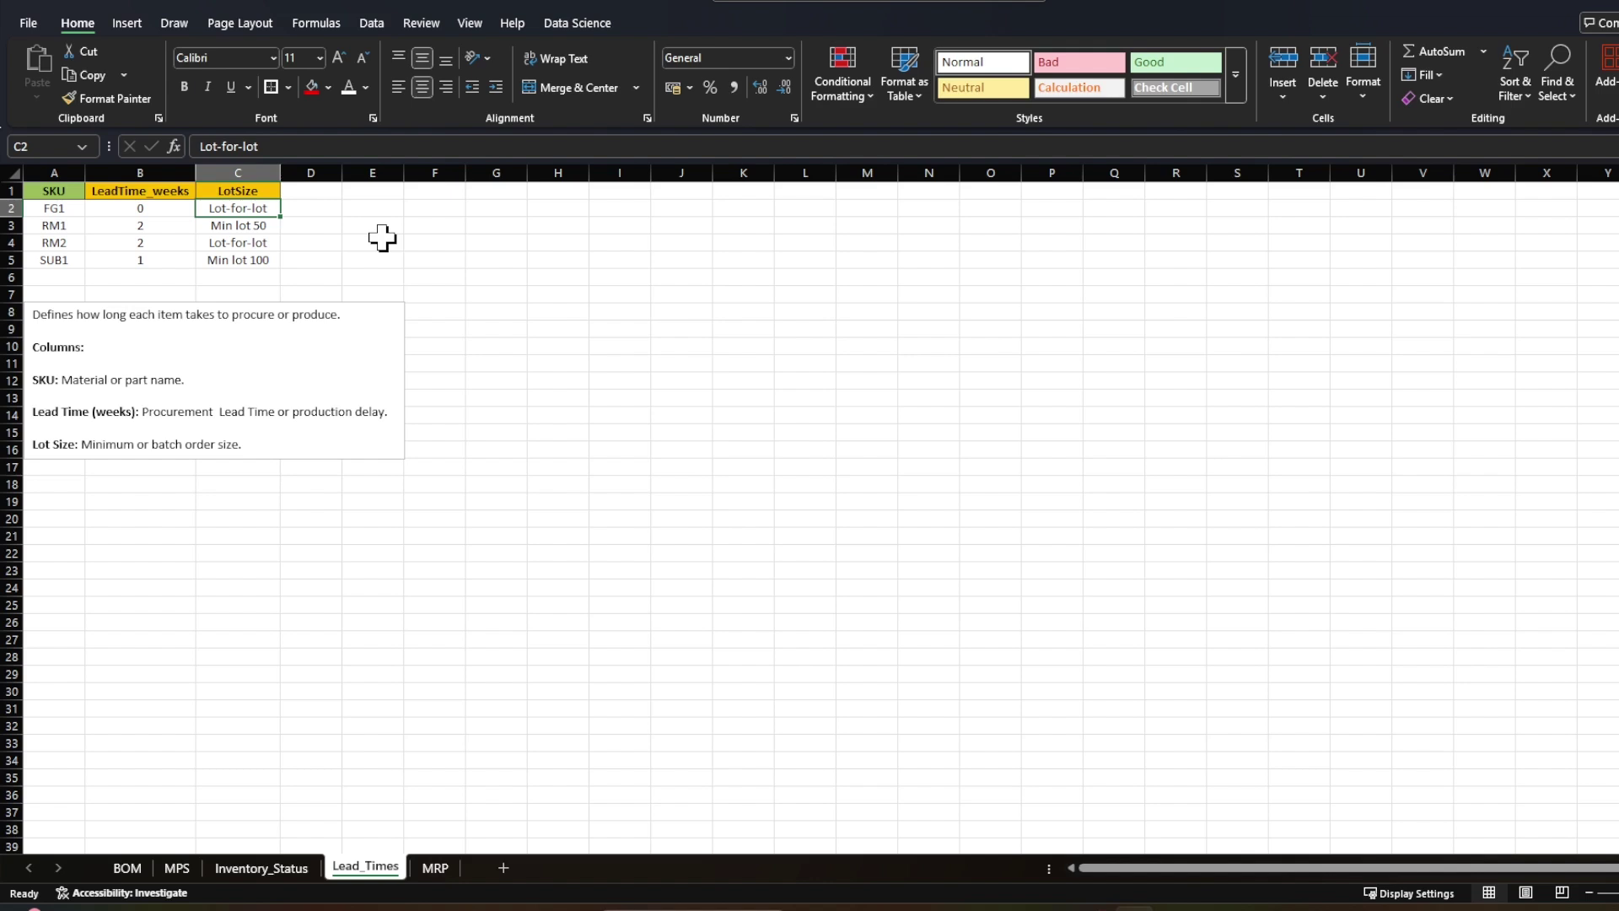
left_click(63, 226)
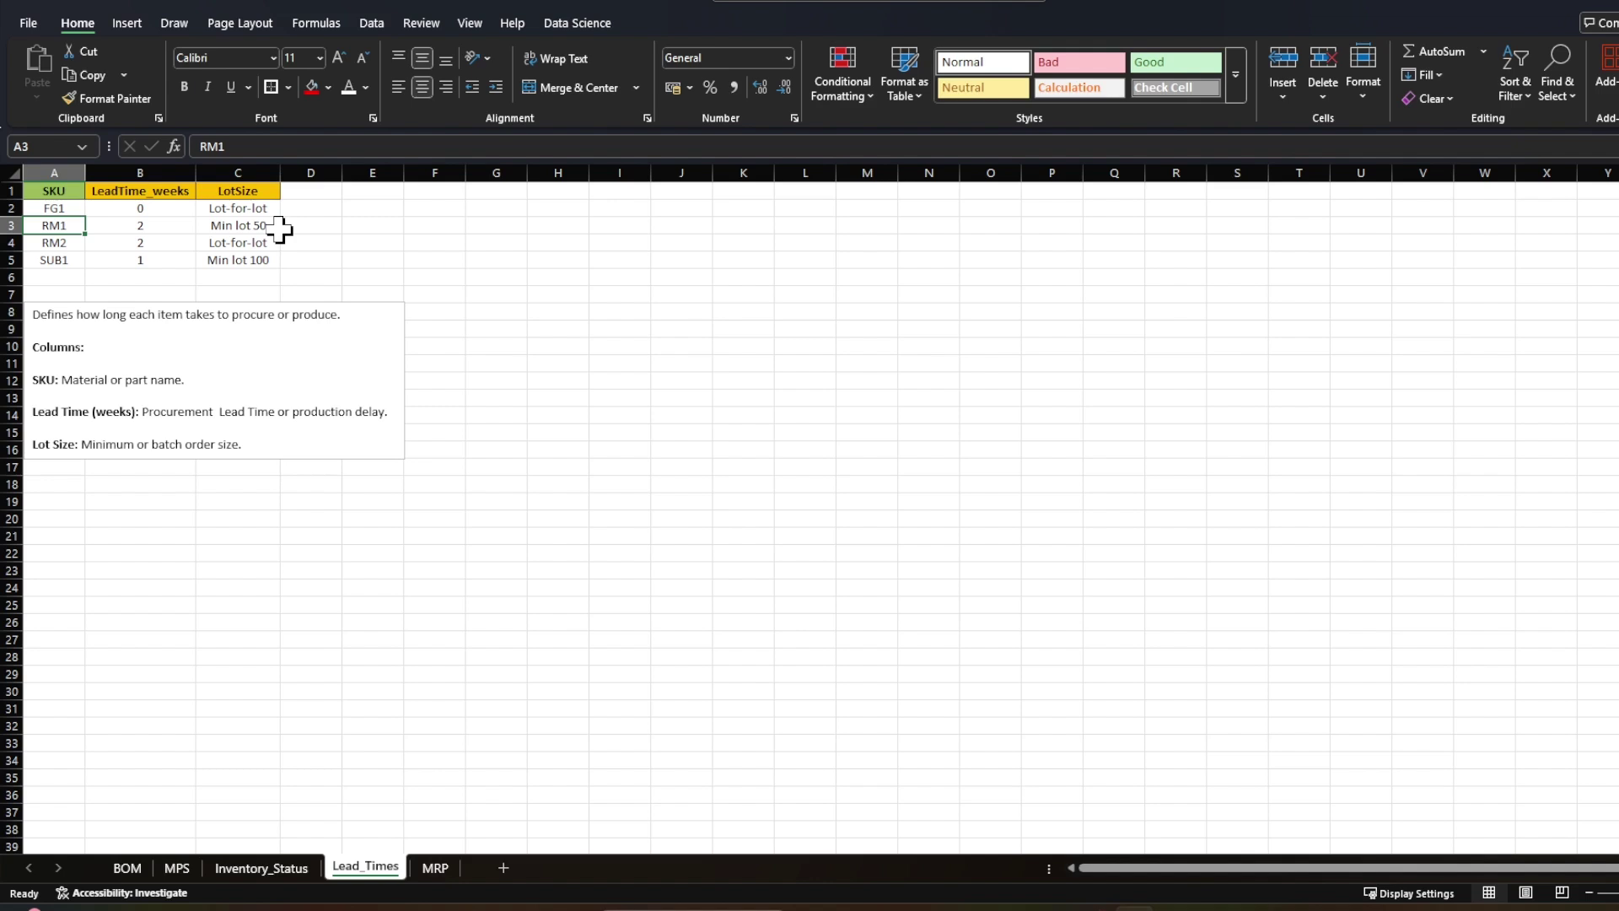
left_click(308, 241)
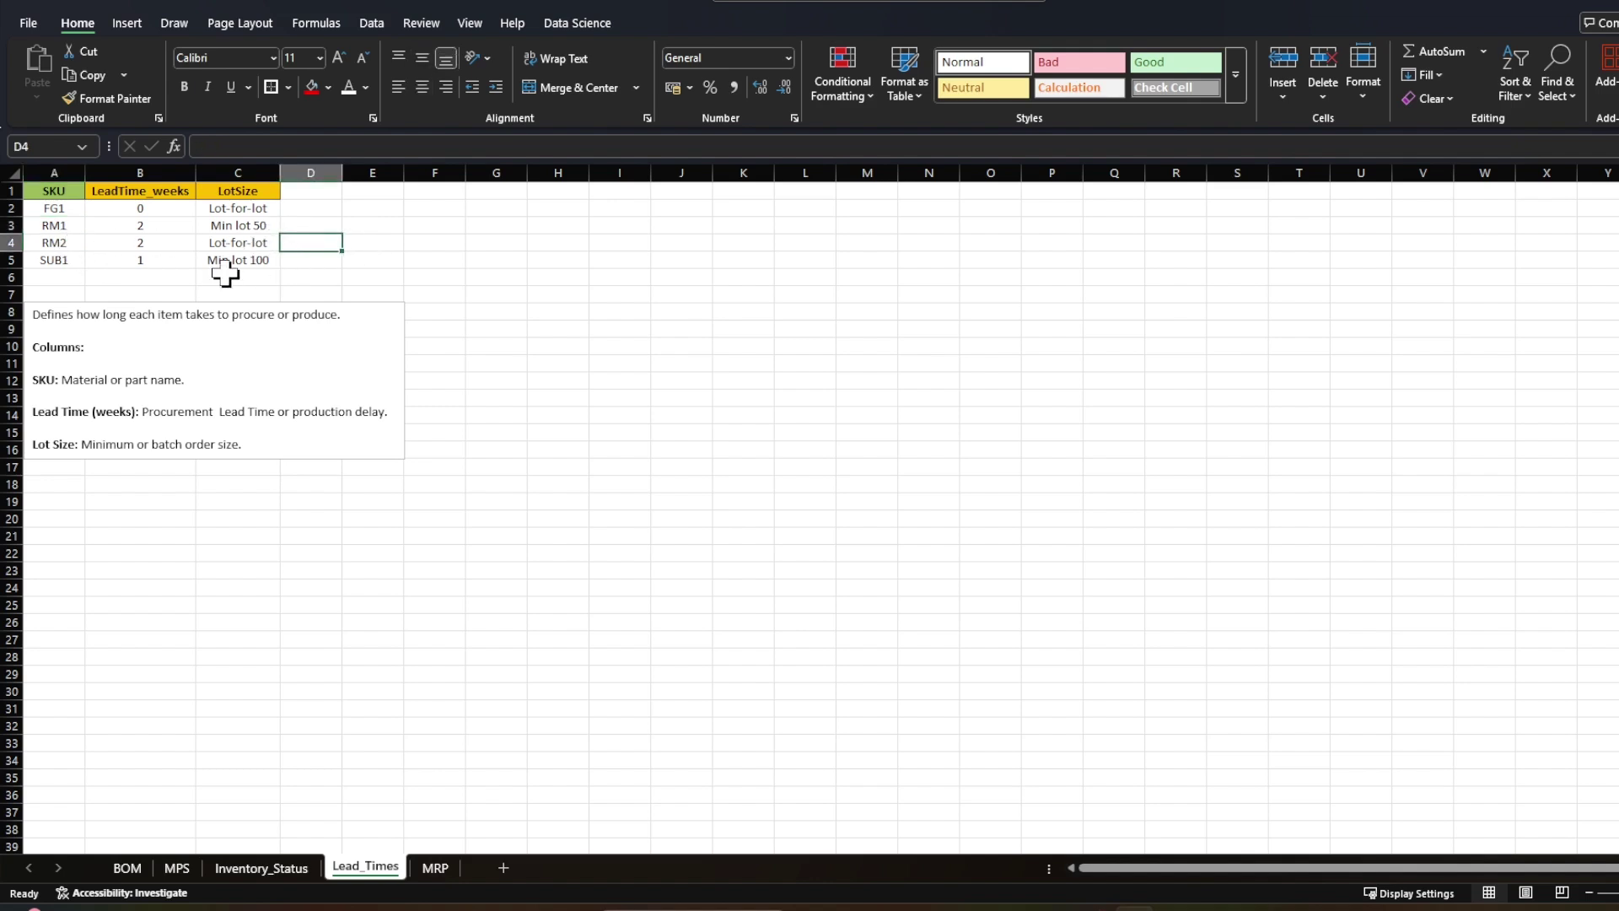
left_click(67, 262)
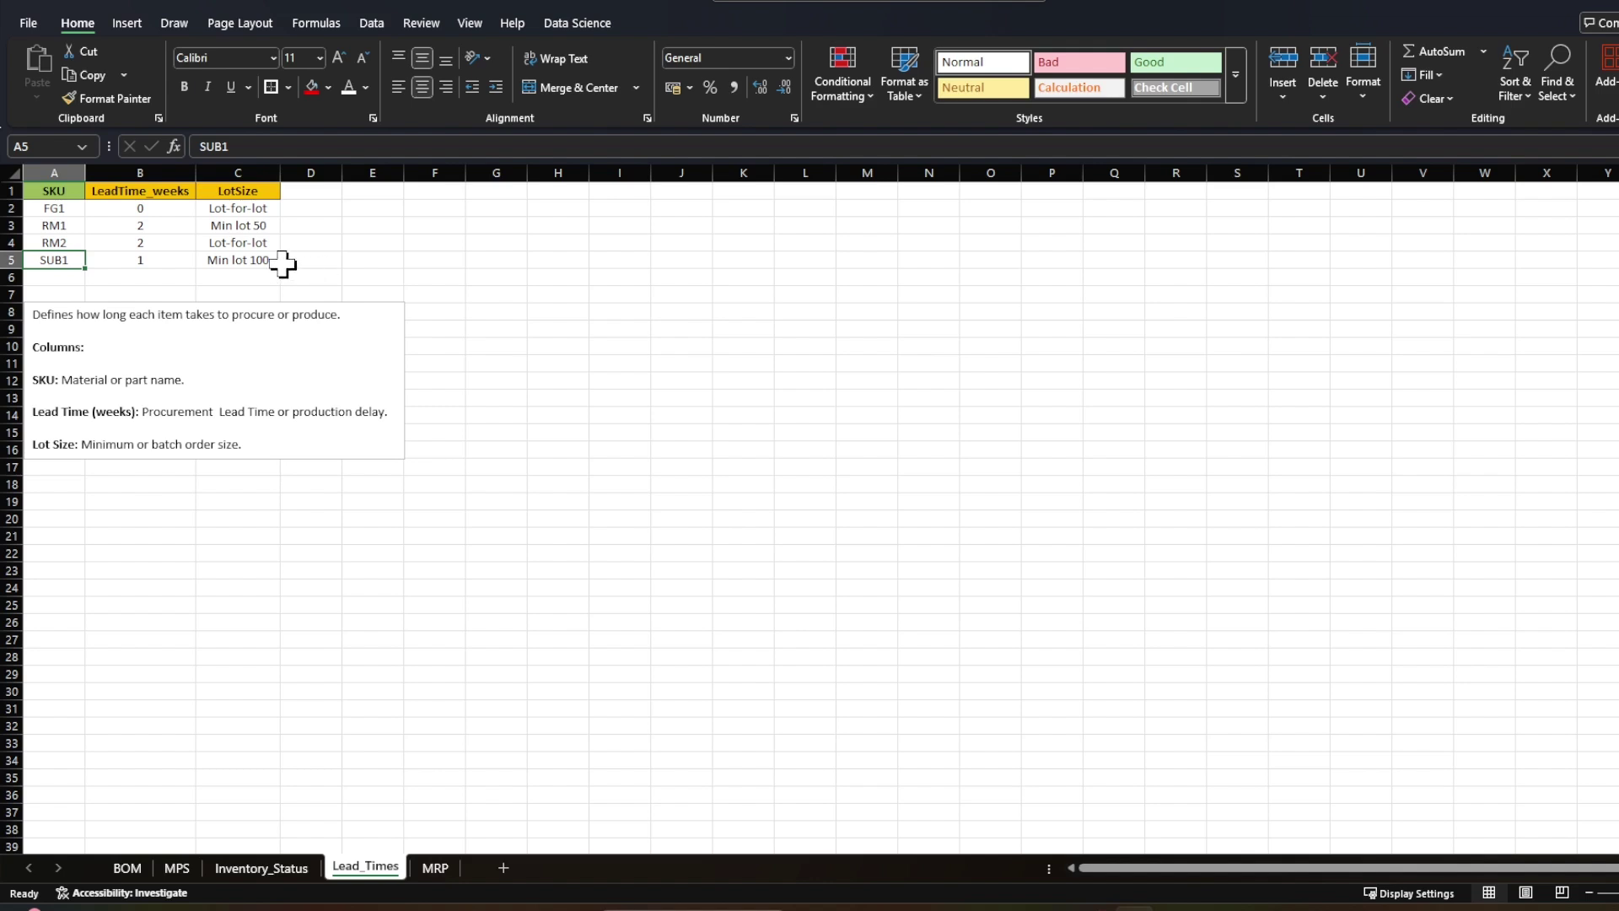
left_click(272, 261)
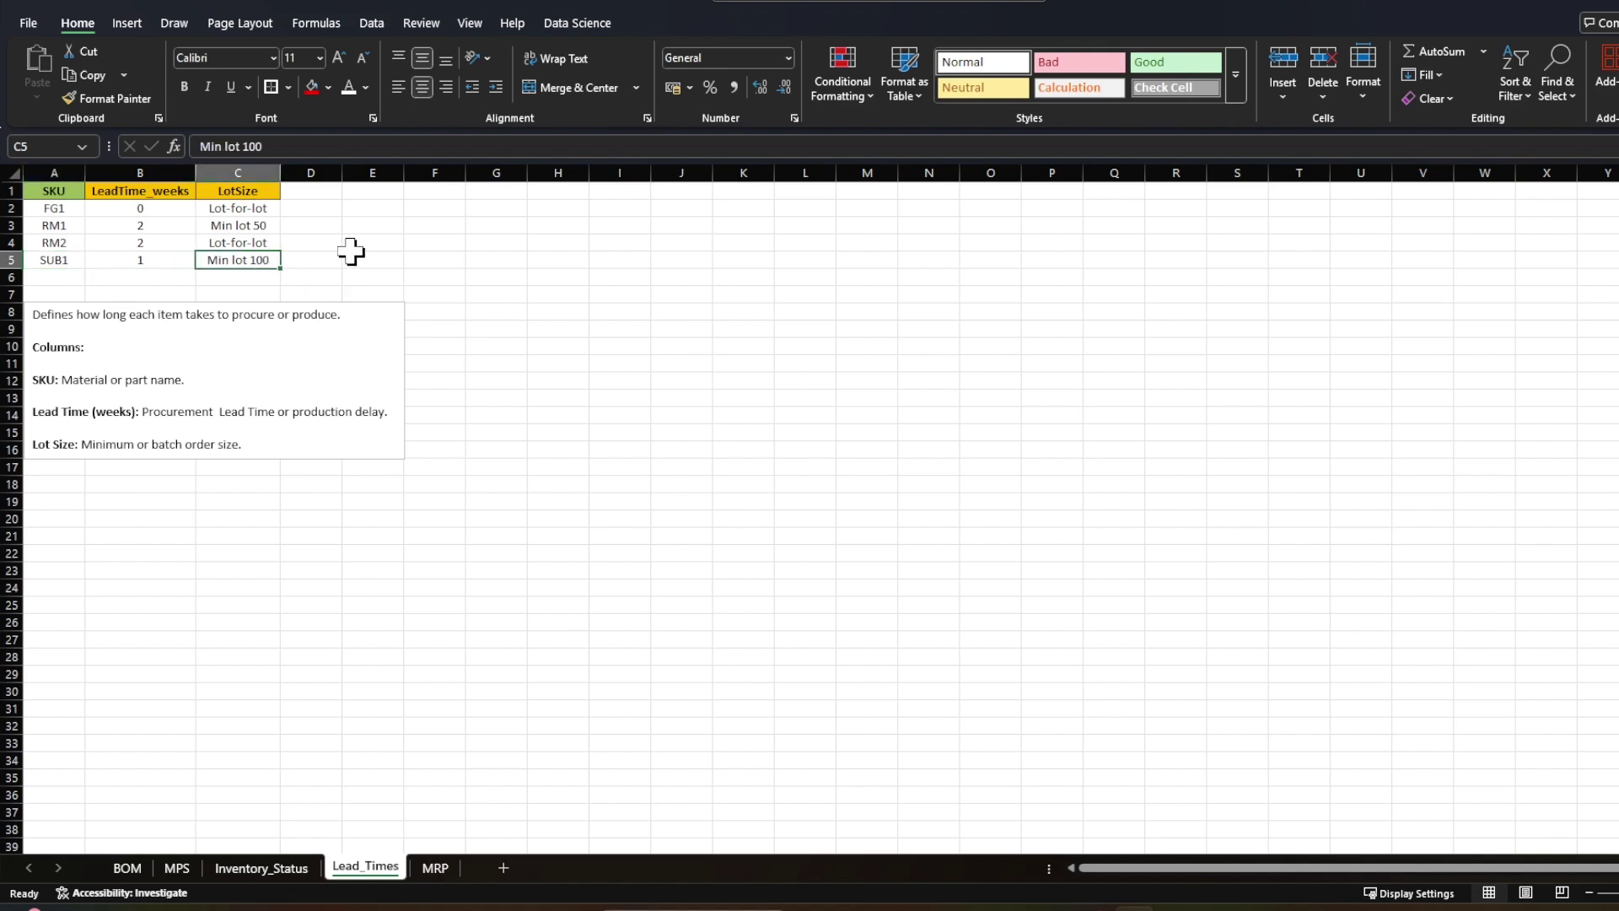
left_click(272, 230)
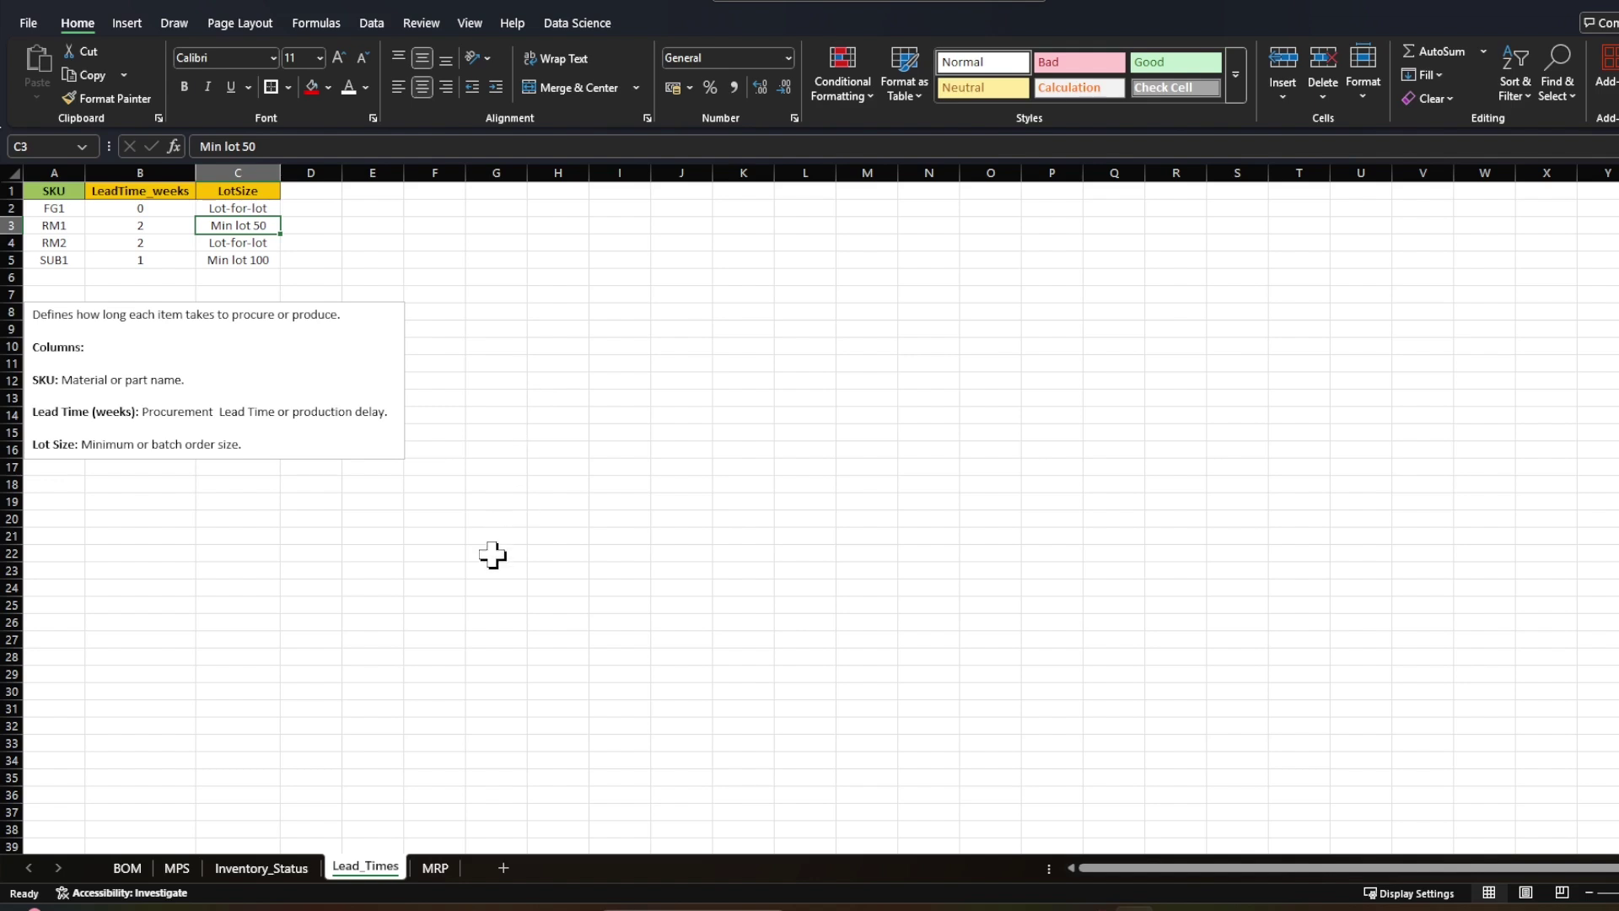
Step: Highlight the five FG1 metric labels on the MRP sheet and read the metric descriptions below the tables
left_click(435, 866)
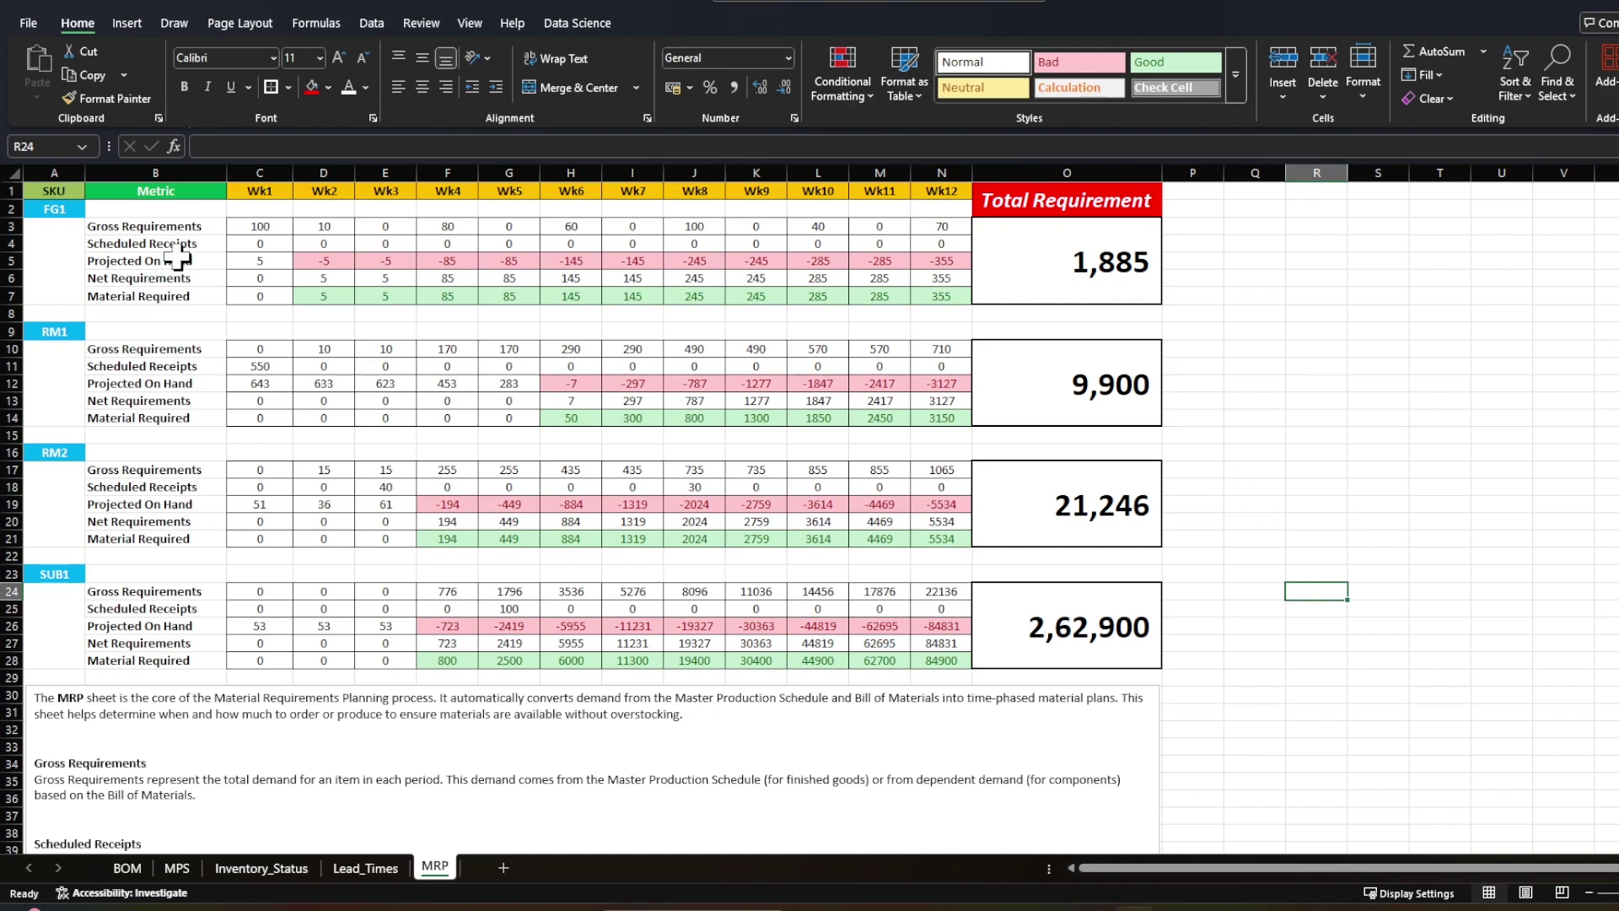
left_click(184, 229)
left_click_drag(184, 229, 189, 295)
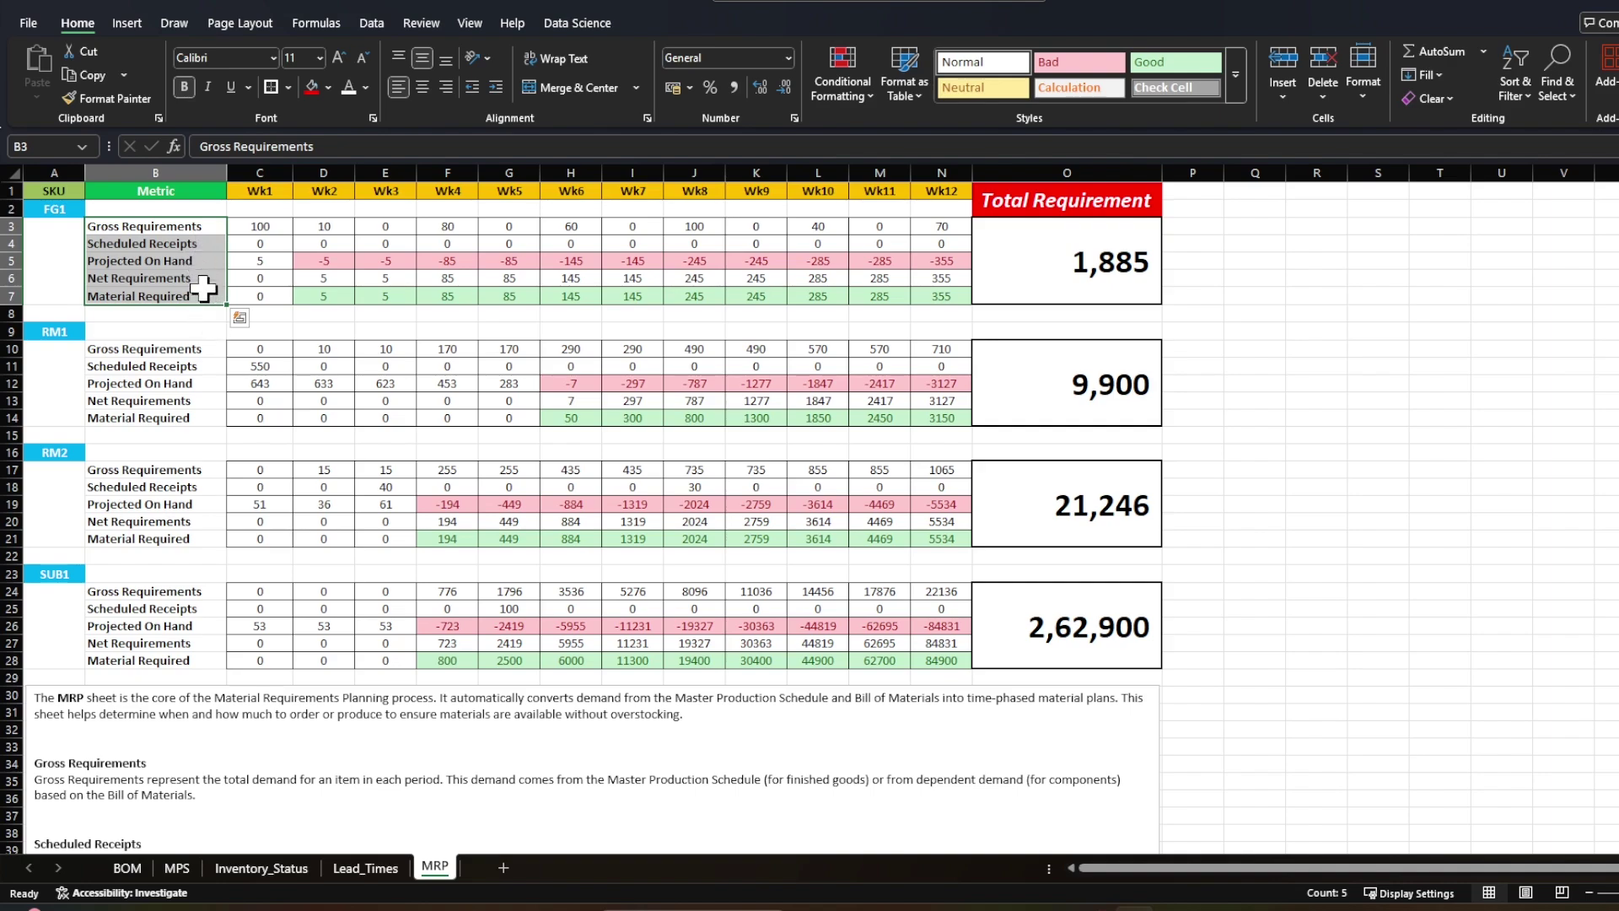
scroll(204, 298, "down", 9)
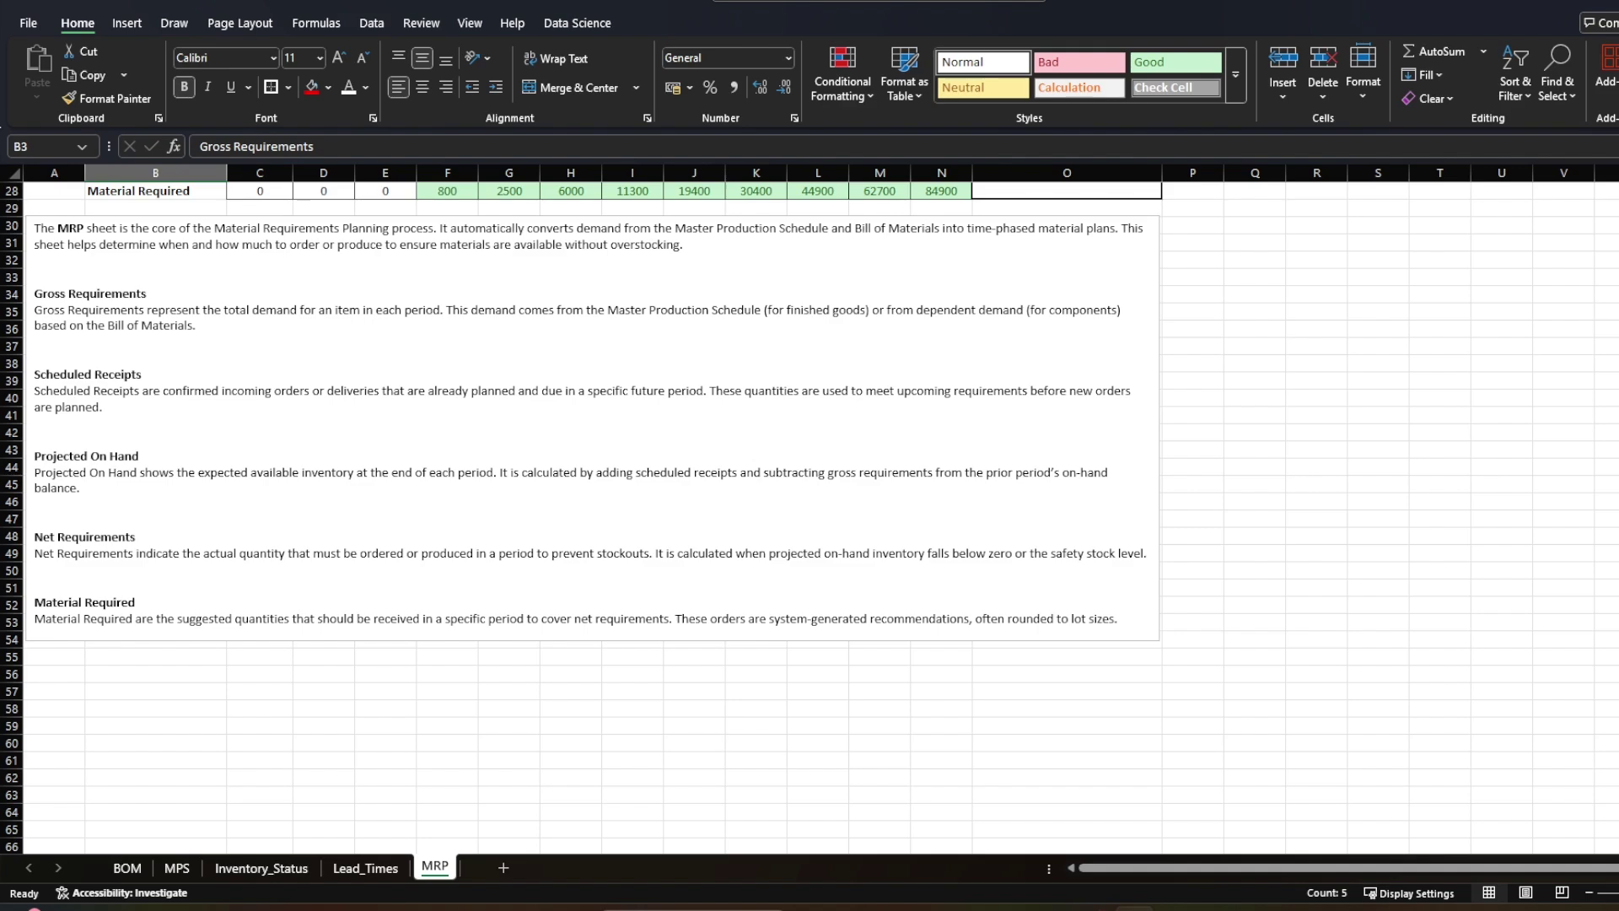
scroll(357, 411, "up", 9)
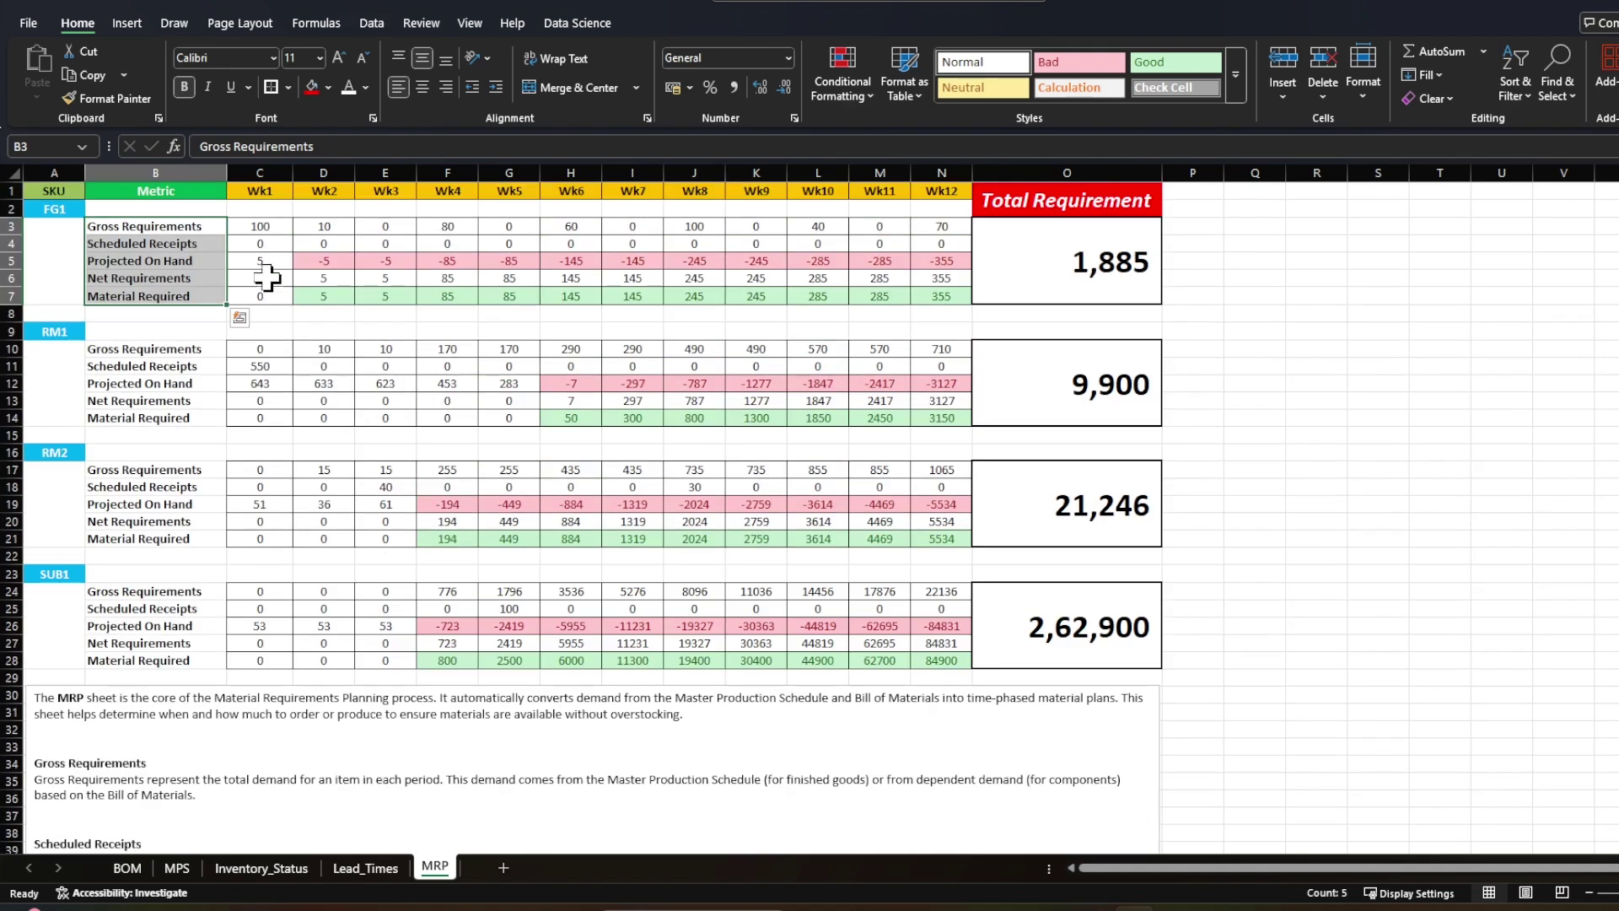
Step: Inspect the Wk1 Gross Requirements formulas of FG1 and RM1 on the MRP sheet
left_click(277, 191)
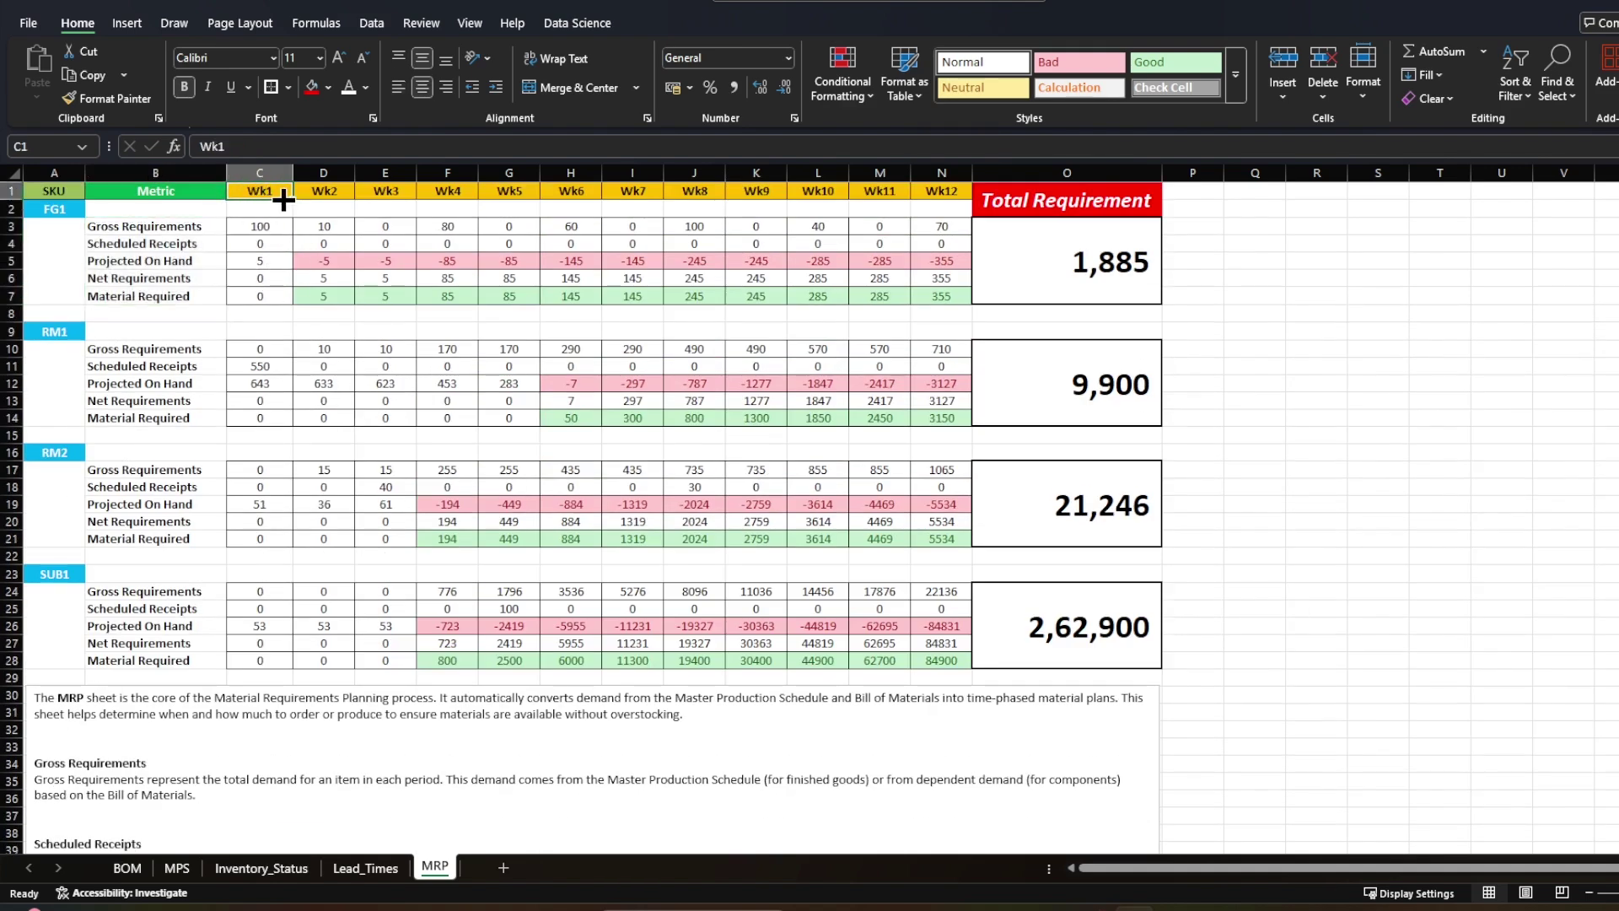
left_click(281, 226)
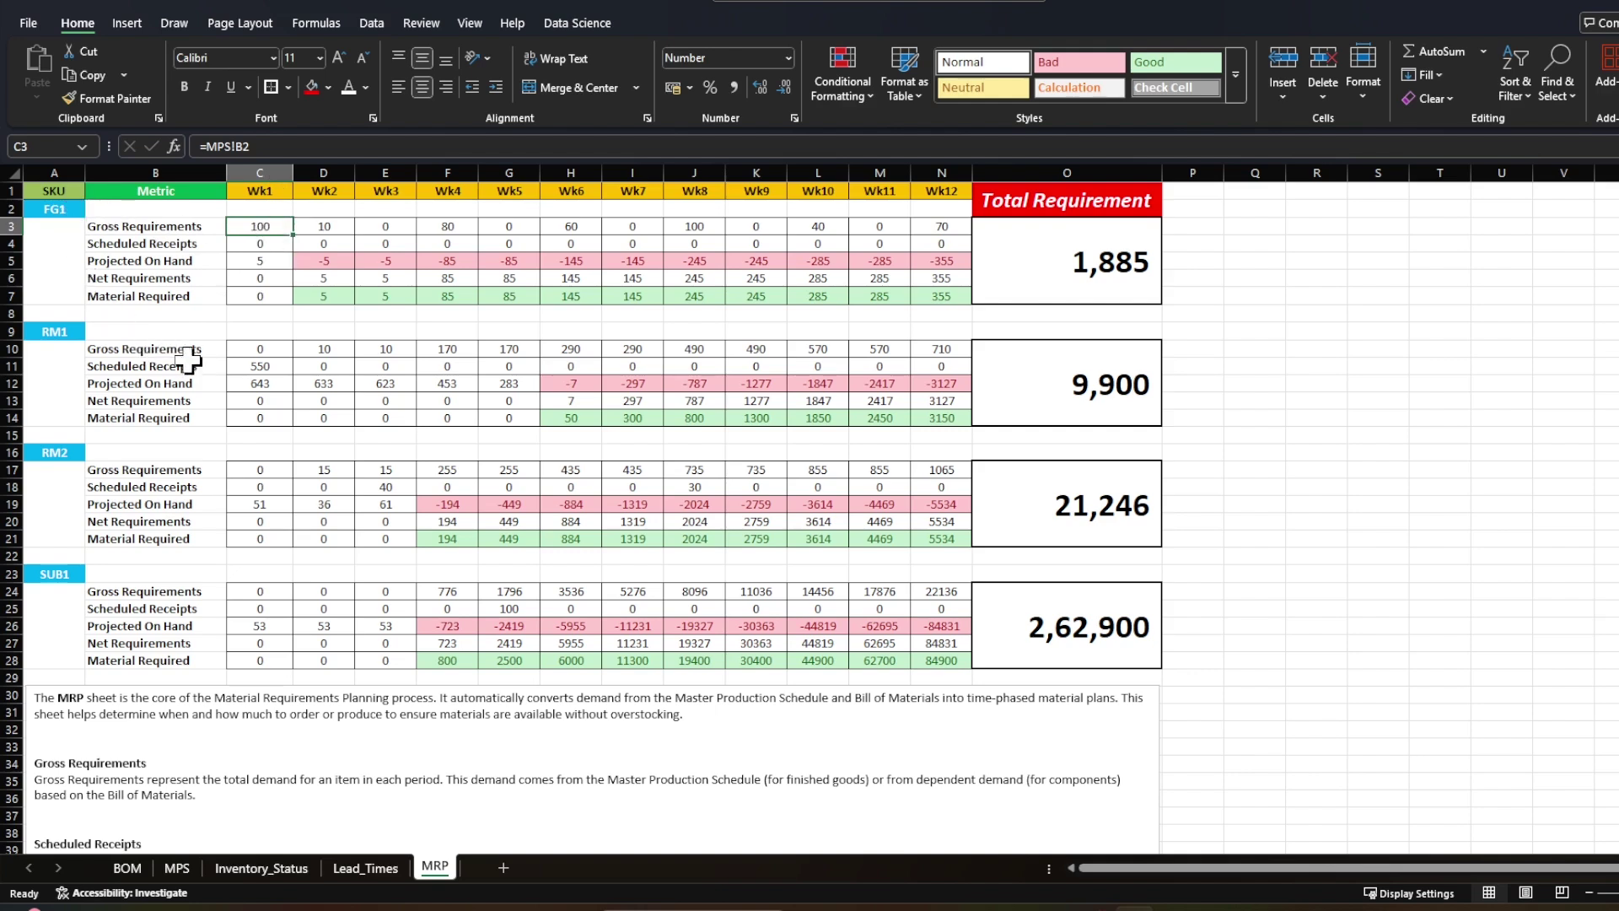
left_click(255, 351)
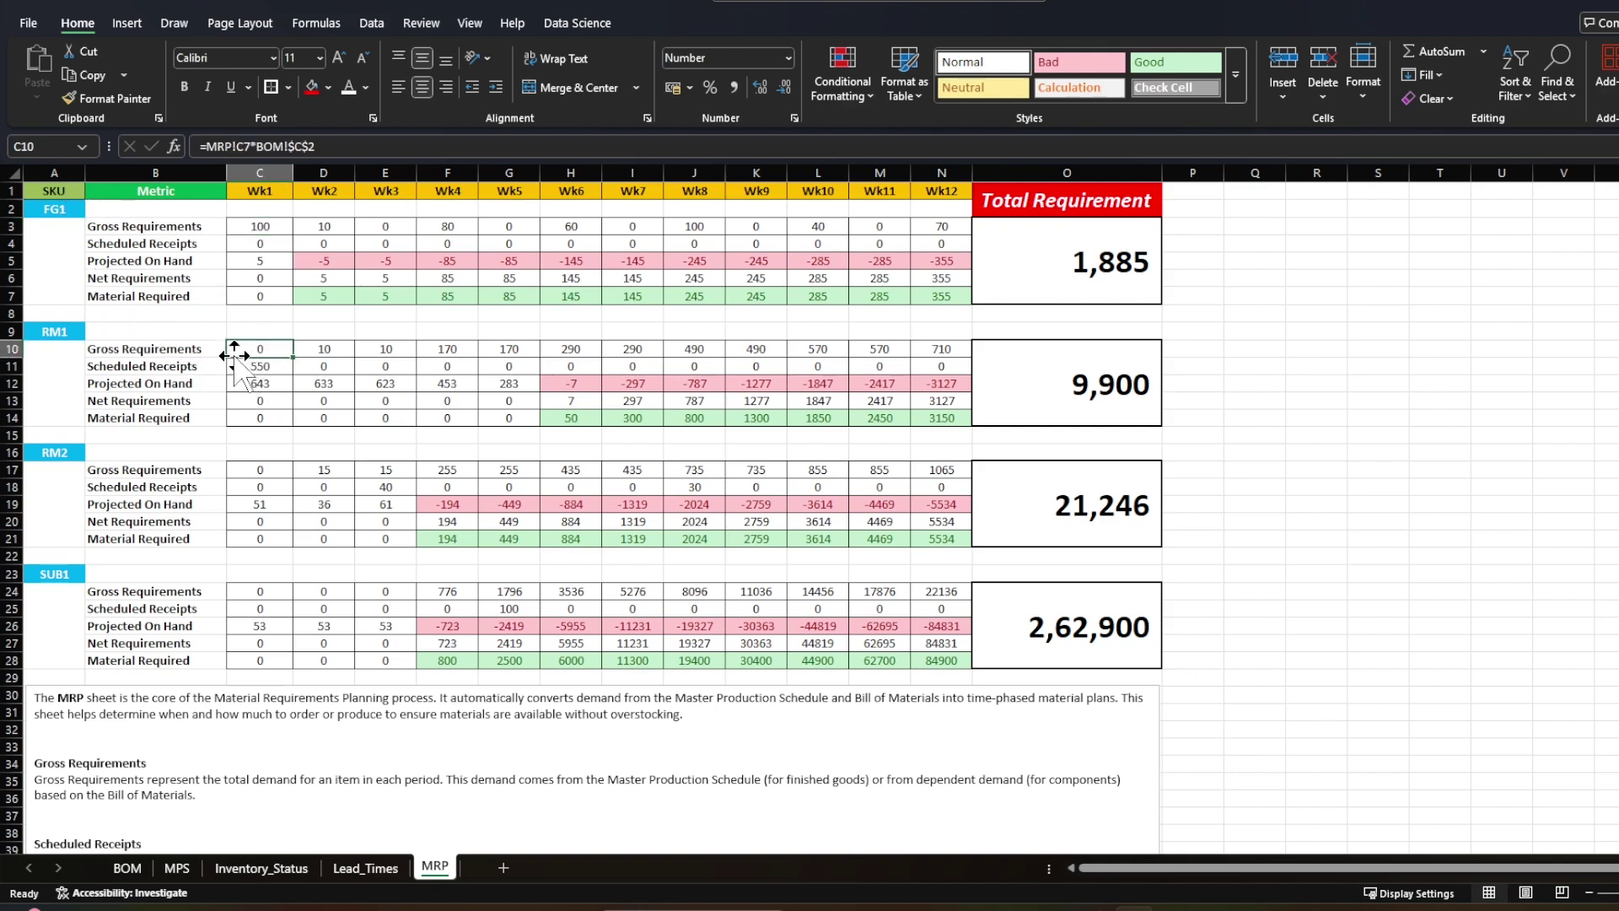
left_click(324, 147)
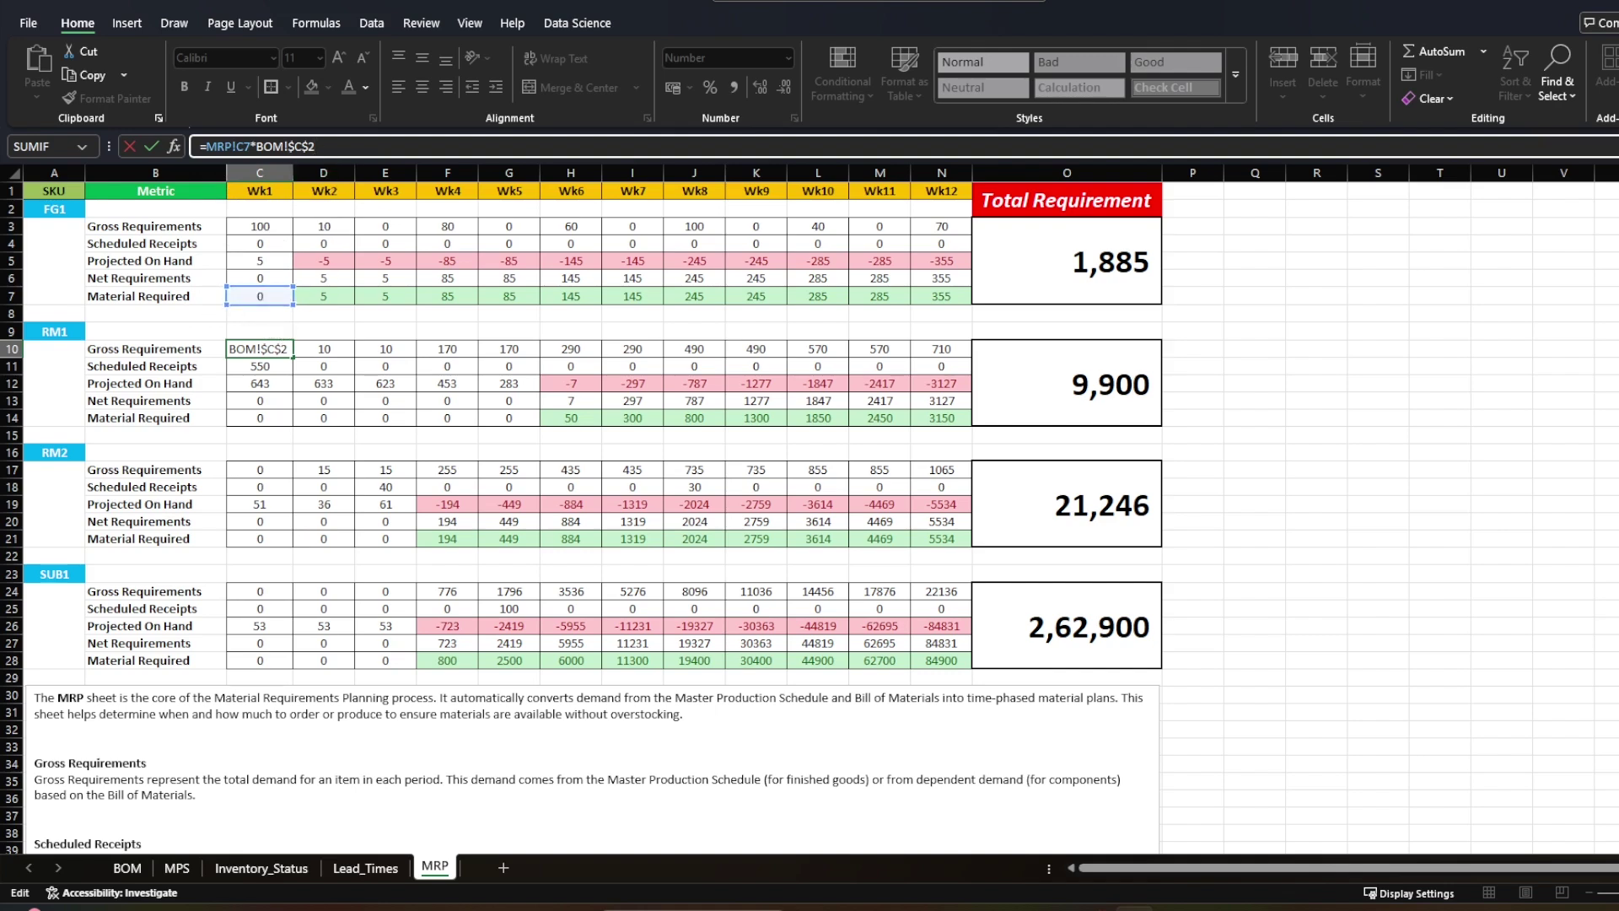
key("Return")
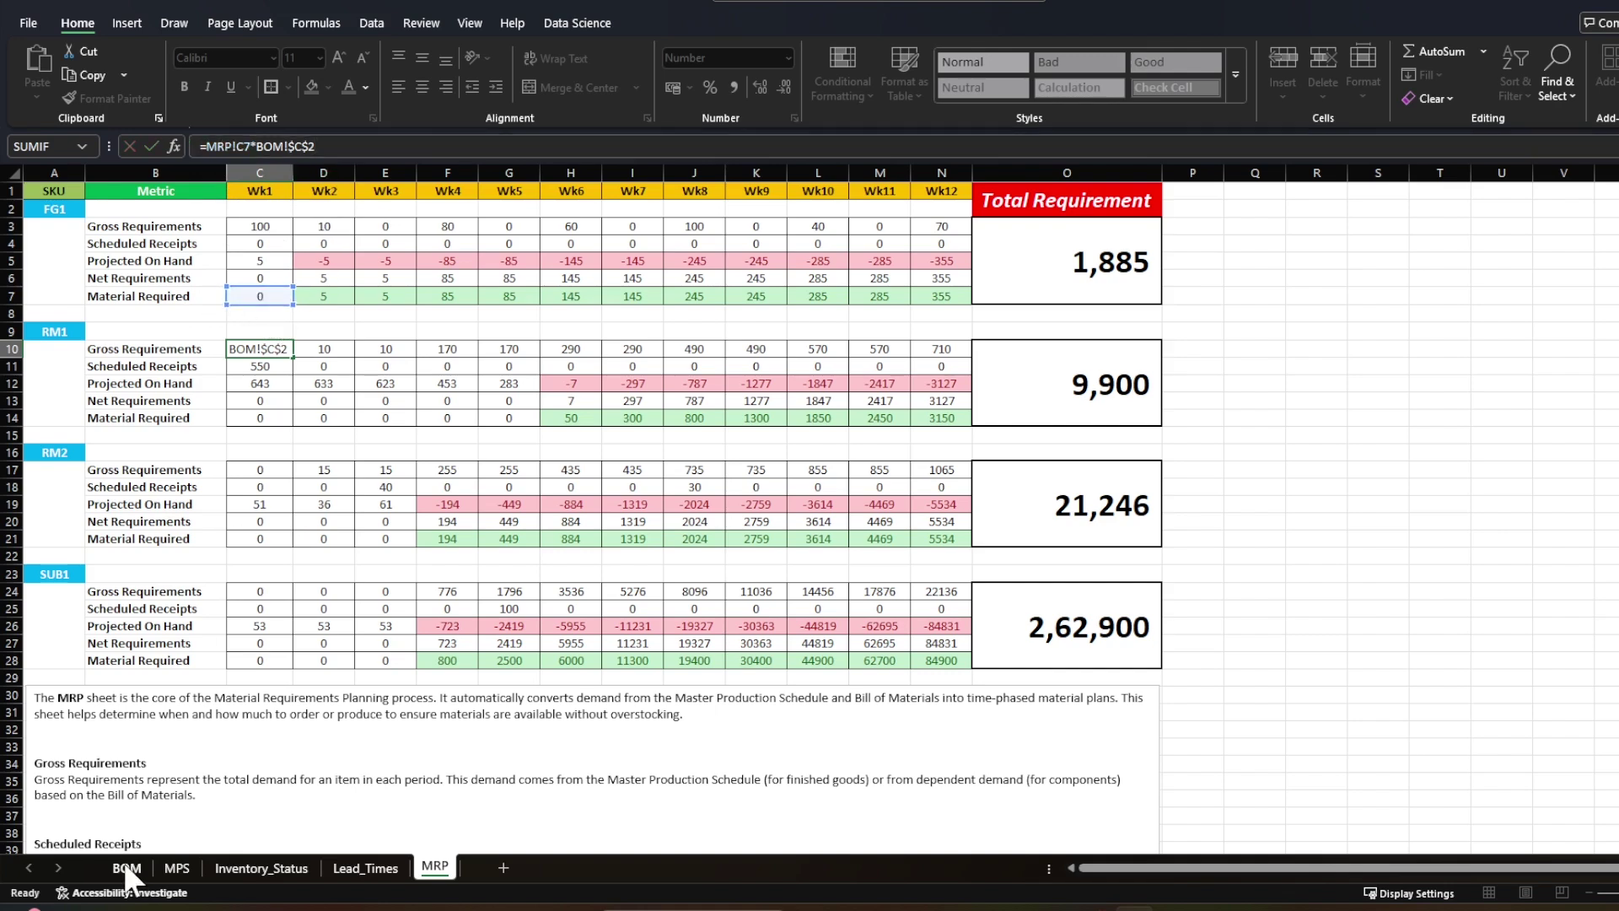
Step: Trace the RM1 formula's sources: the FG1-to-RM1 quantity on the BOM sheet and FG1's Wk1 Material Required on the MRP sheet
left_click(125, 865)
left_click(286, 211)
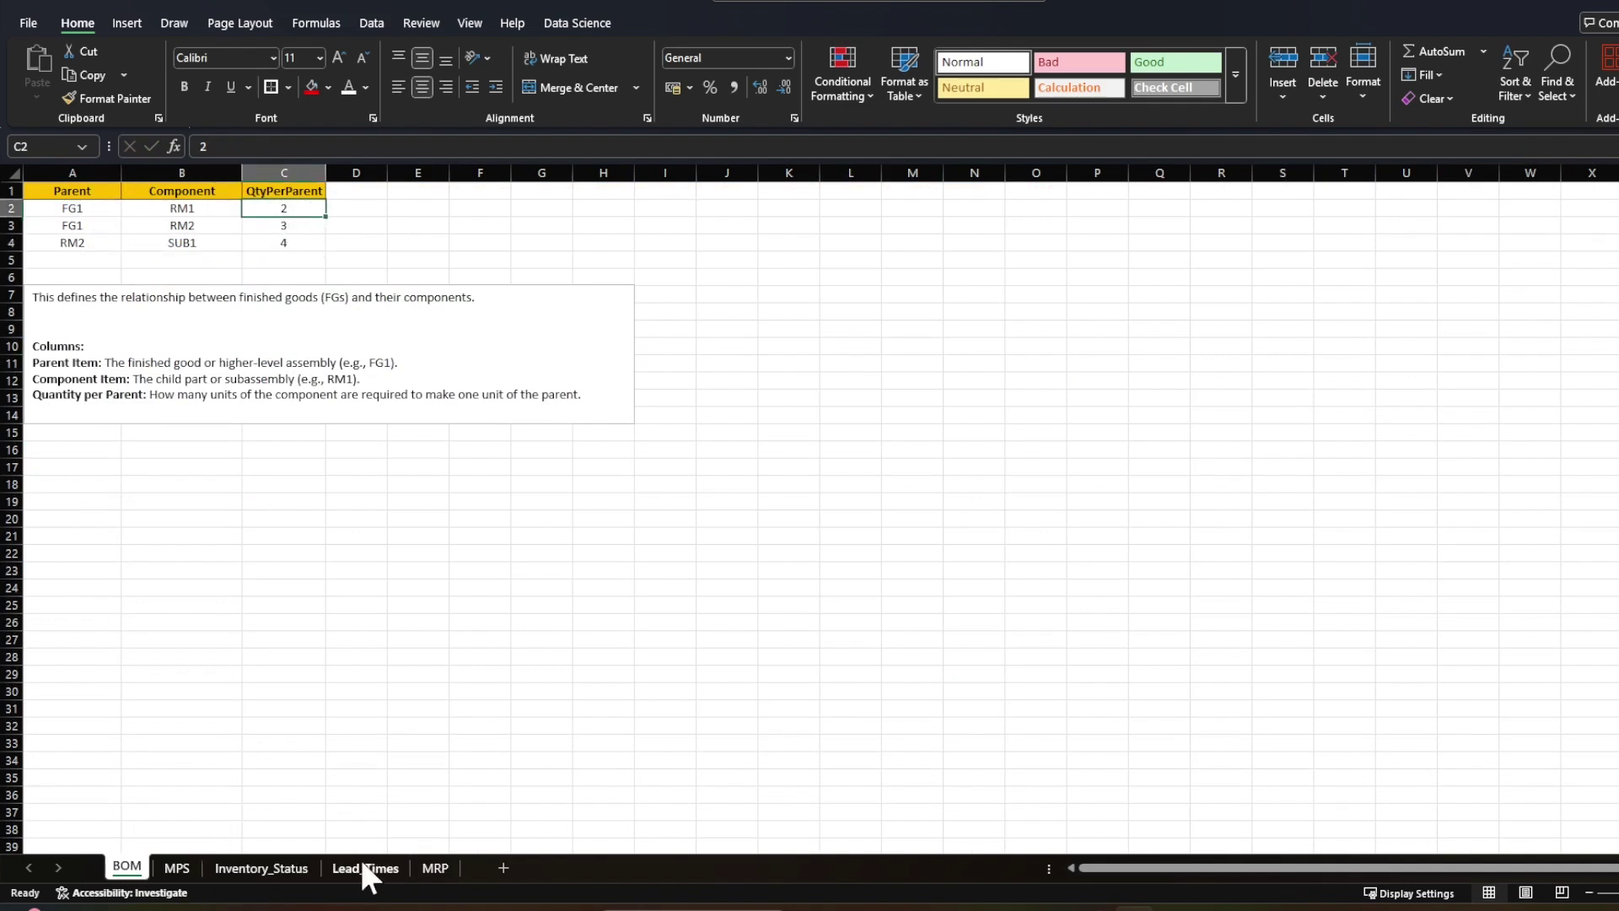
left_click(435, 868)
left_click(253, 295)
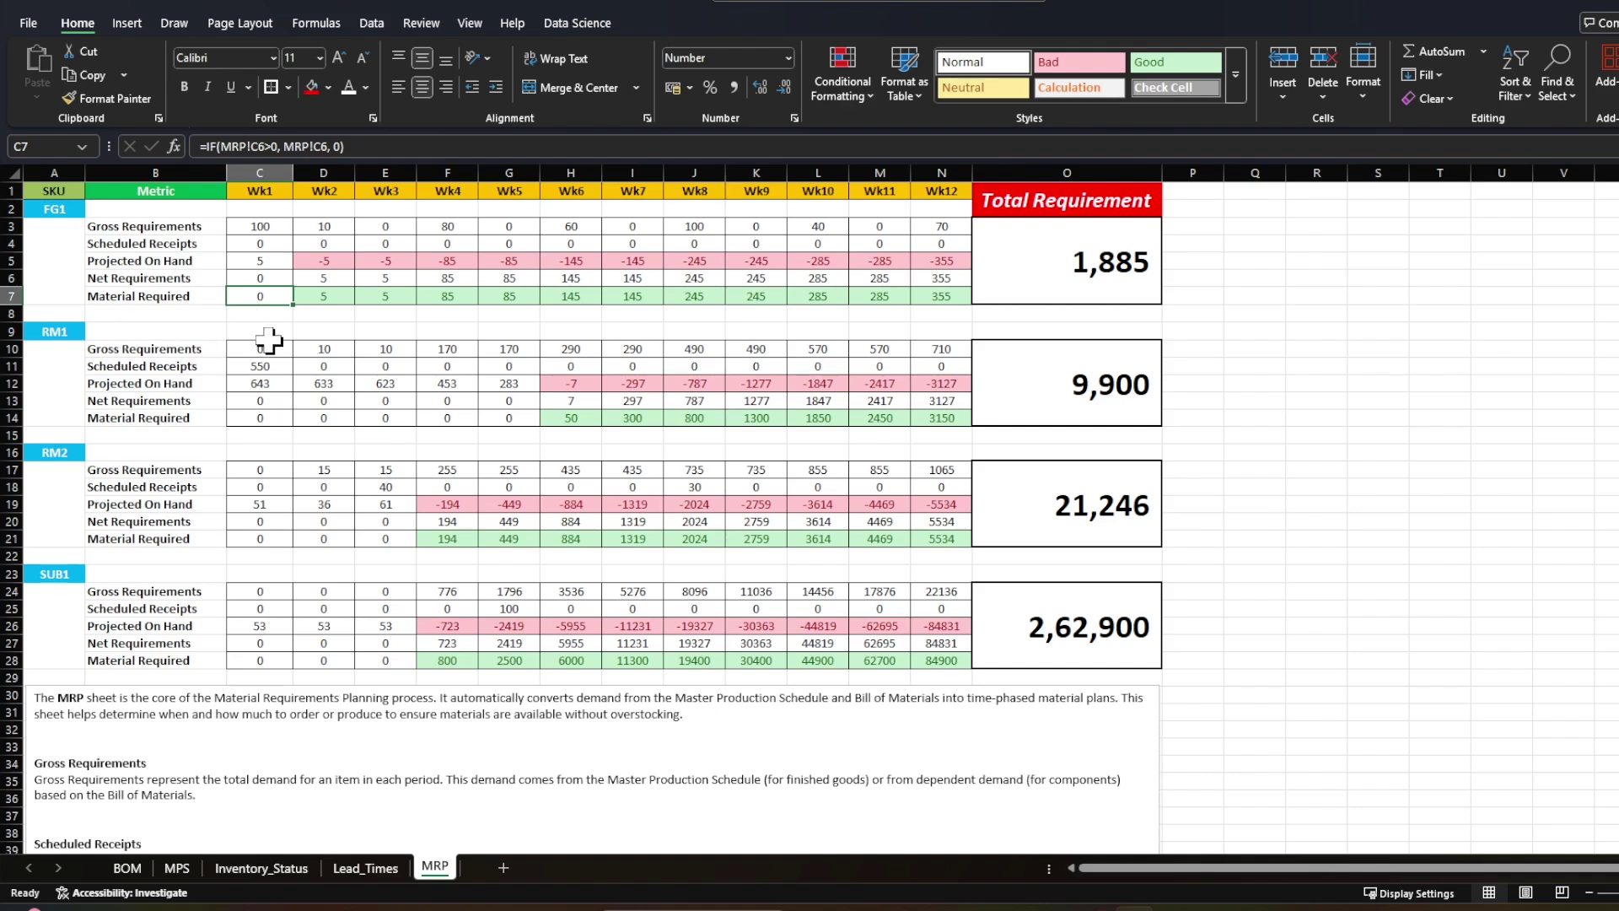
Step: Inspect the Wk2 formulas of FG1 Material Required and the RM1 and RM2 Gross Requirements that depend on it
left_click(333, 297)
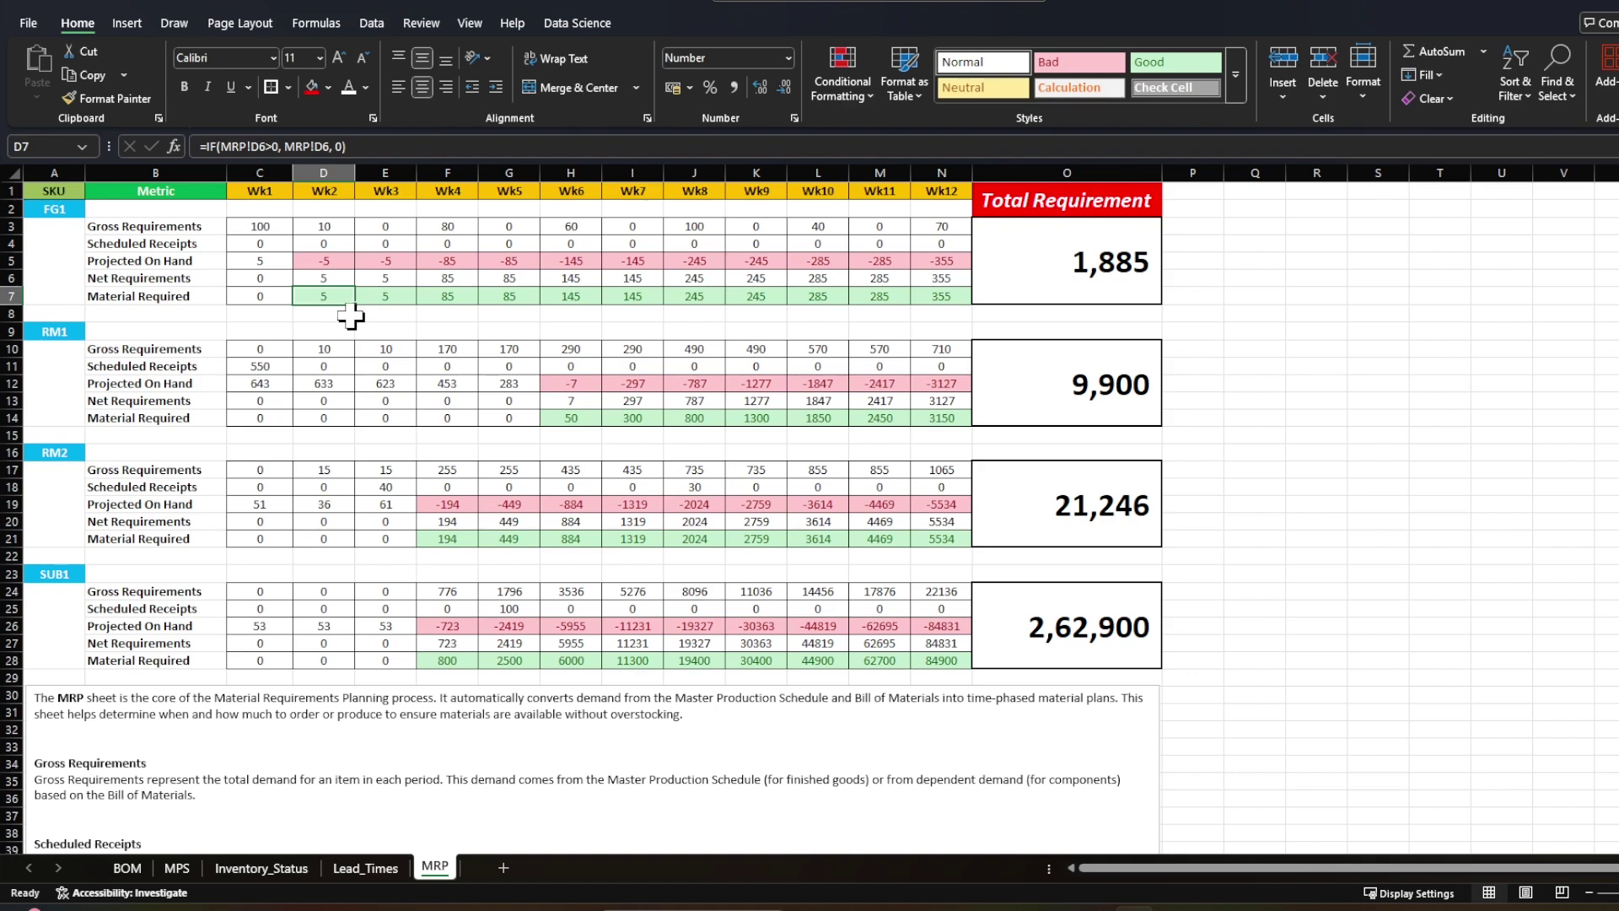
left_click(345, 342)
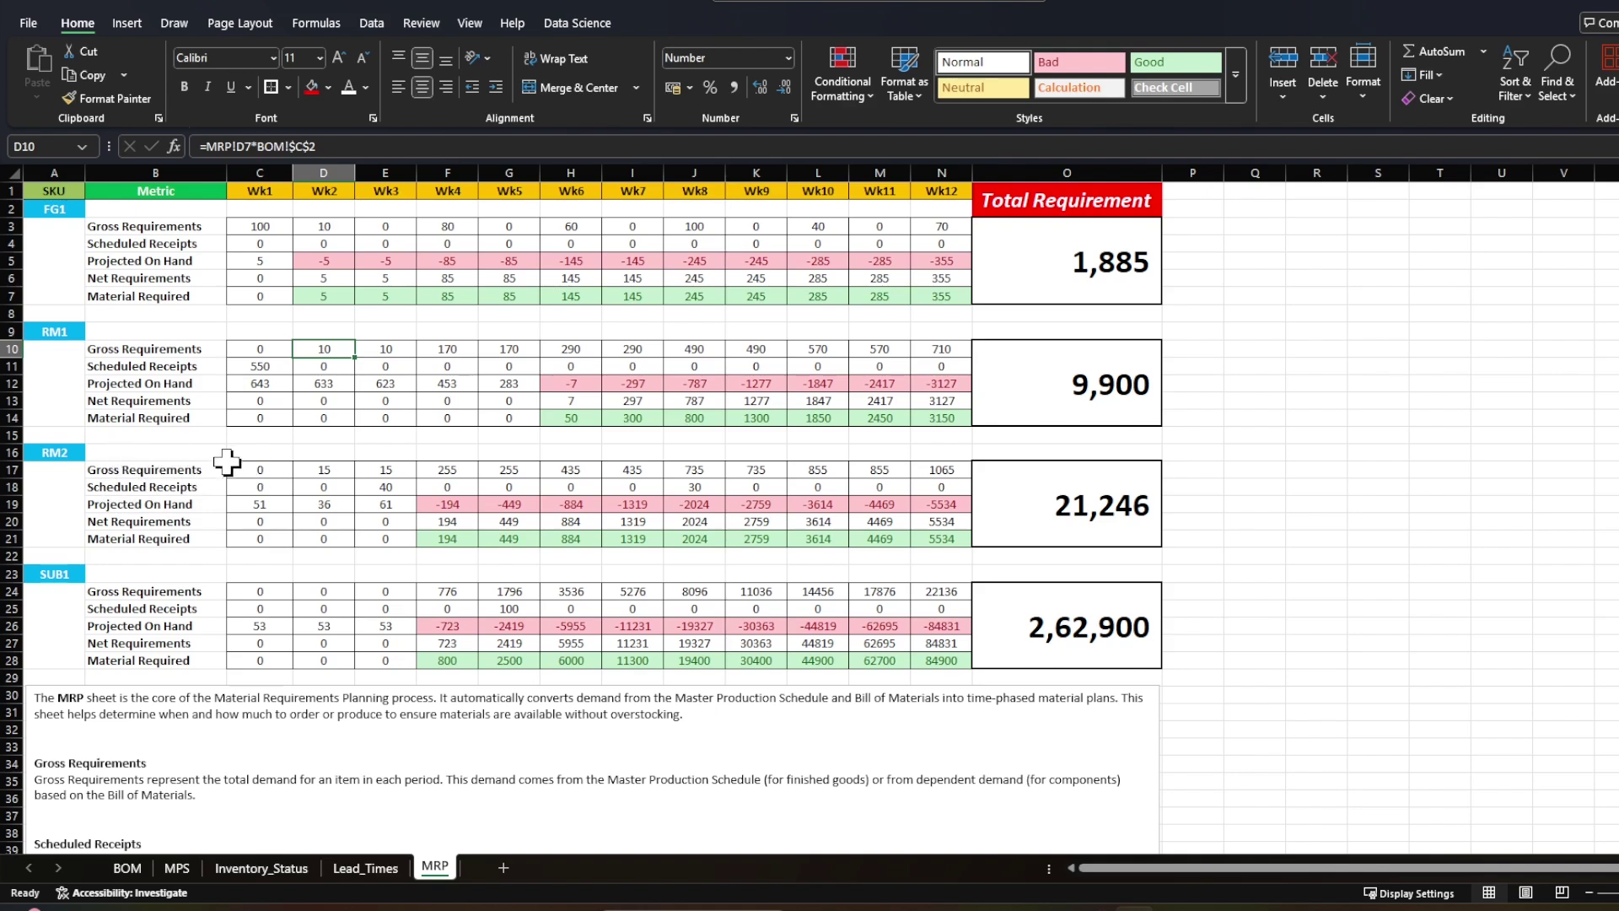
left_click(316, 469)
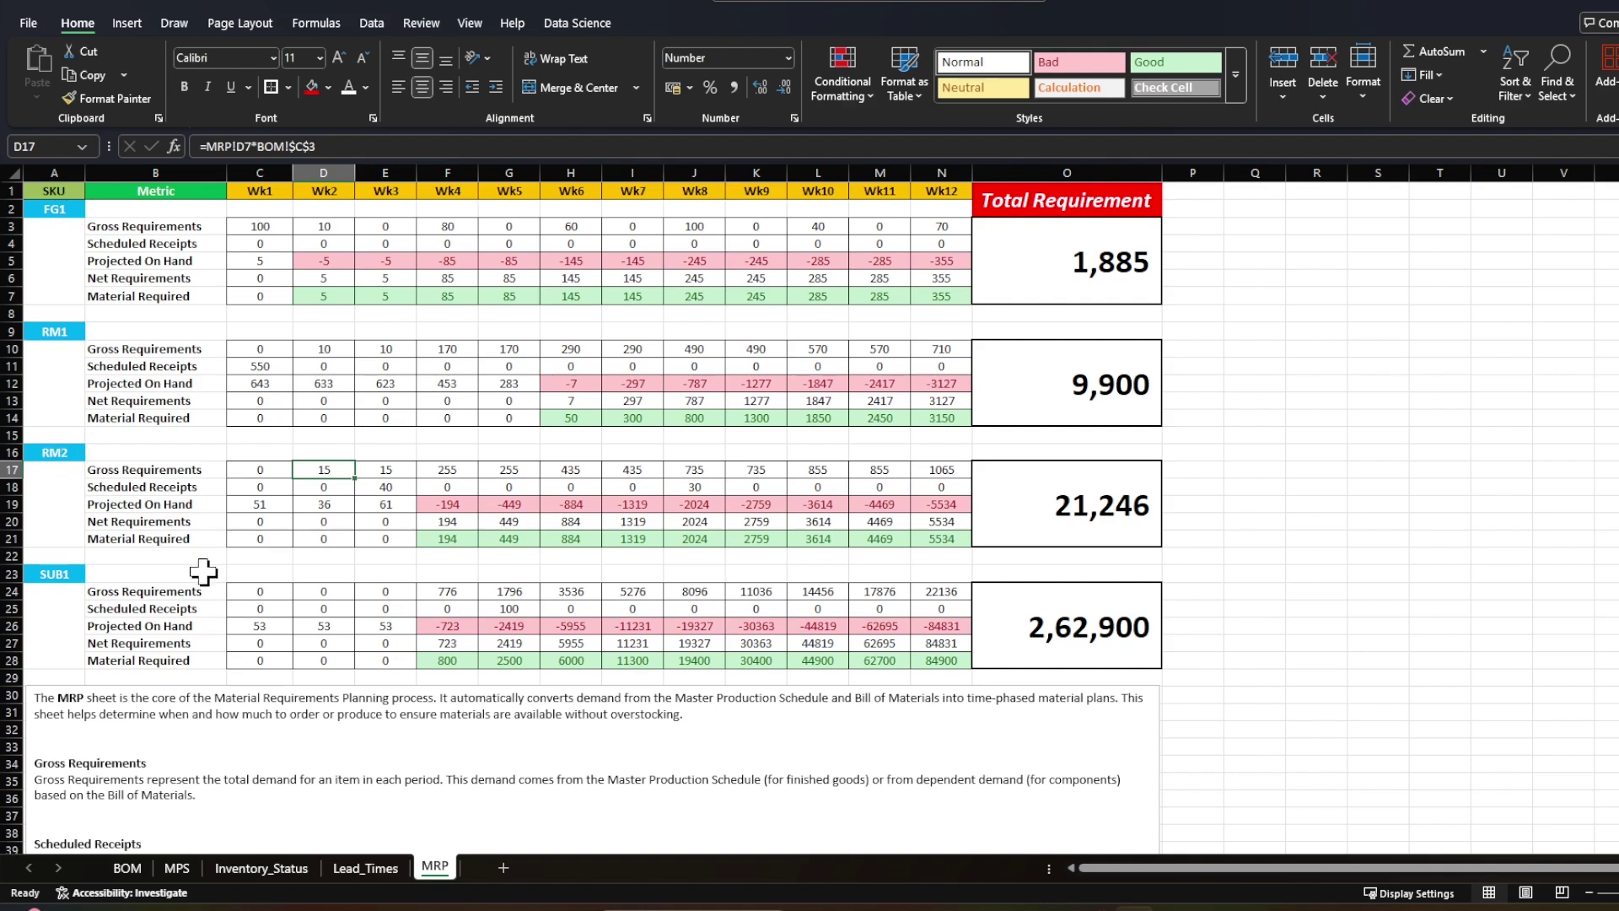
Step: Compare RM2's Wk4 Material Required formula with SUB1's Wk4 Gross Requirements formula on the MRP sheet
left_click(466, 541)
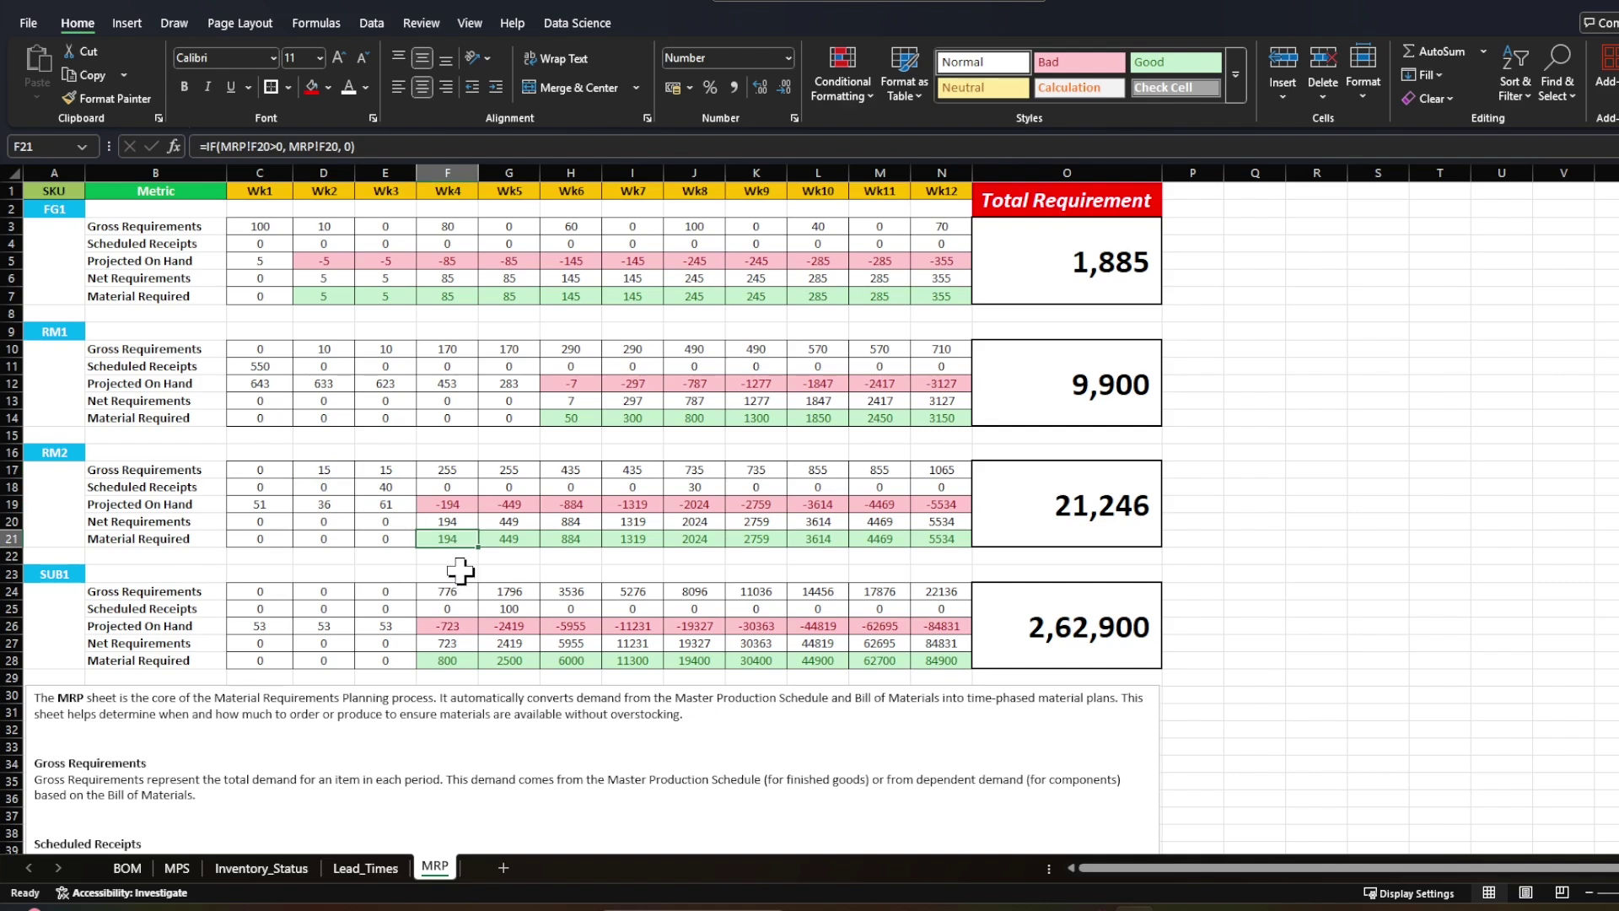
left_click(470, 590)
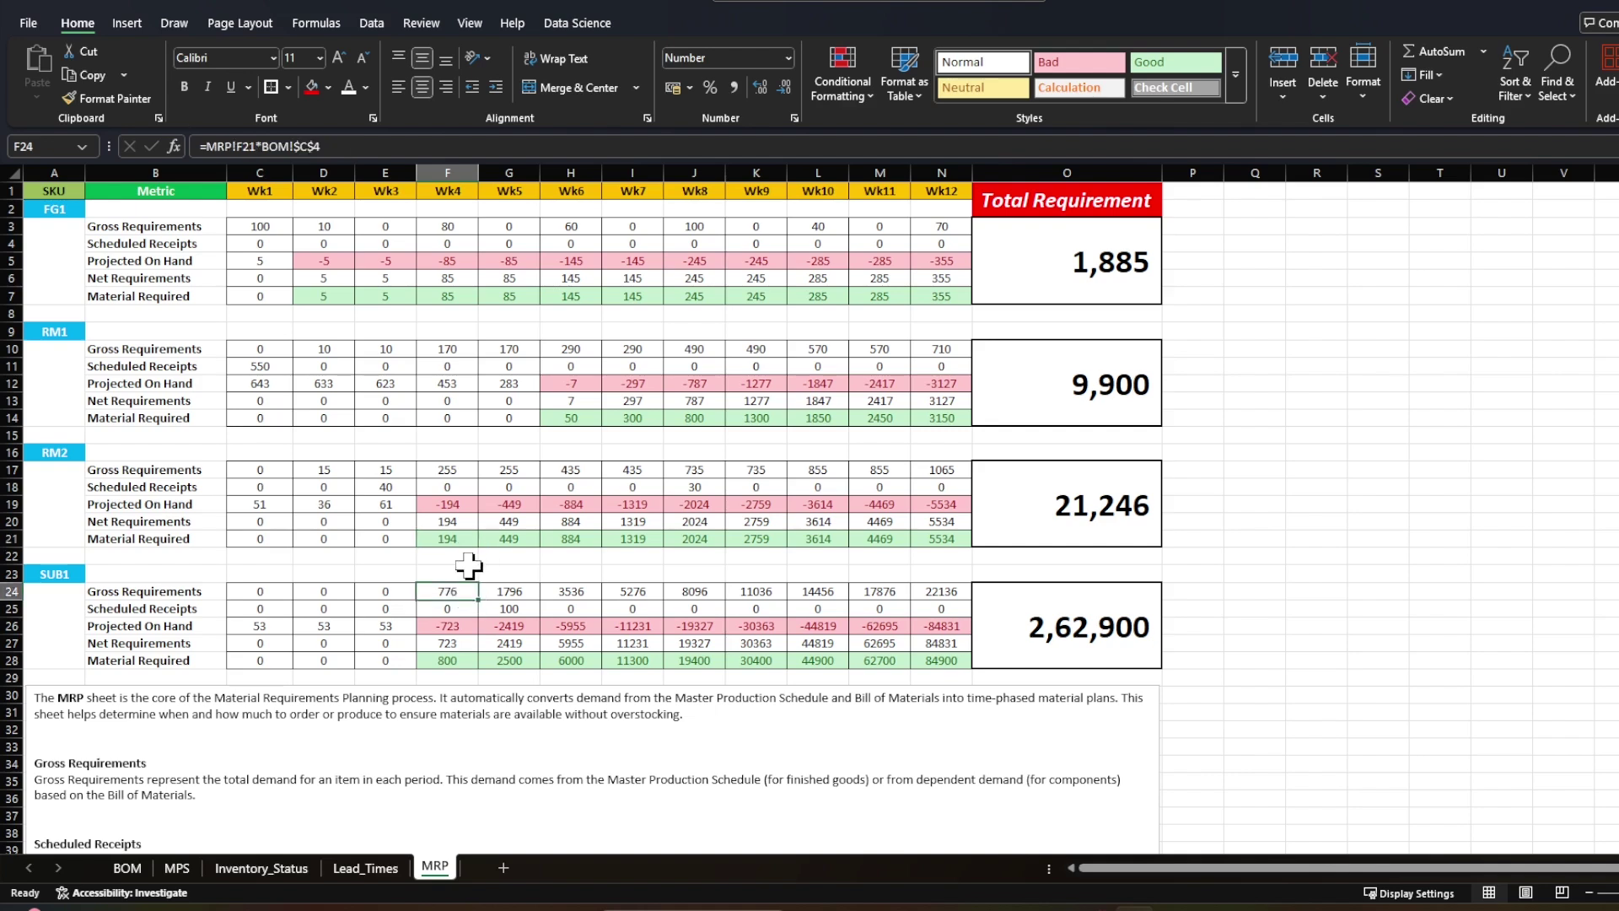
left_click(466, 571)
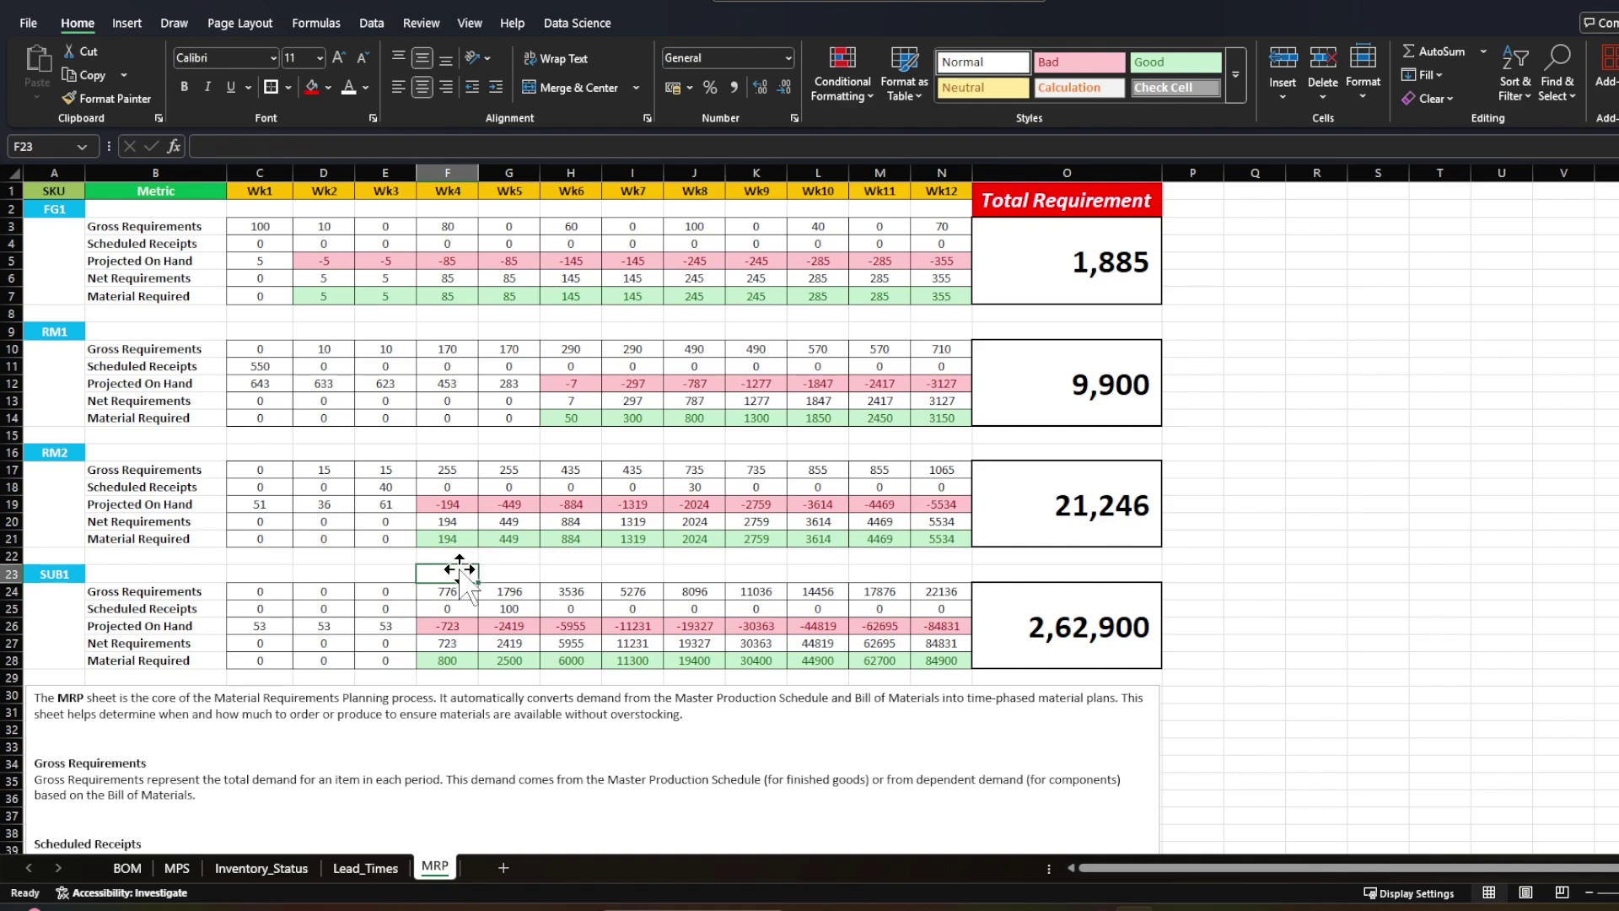
Step: Highlight the Wk1–Wk12 receipts of all SKUs on Inventory_Status and inspect FG1's Wk1 Scheduled Receipts formula on the MRP sheet
scroll(470, 566, "down", 3)
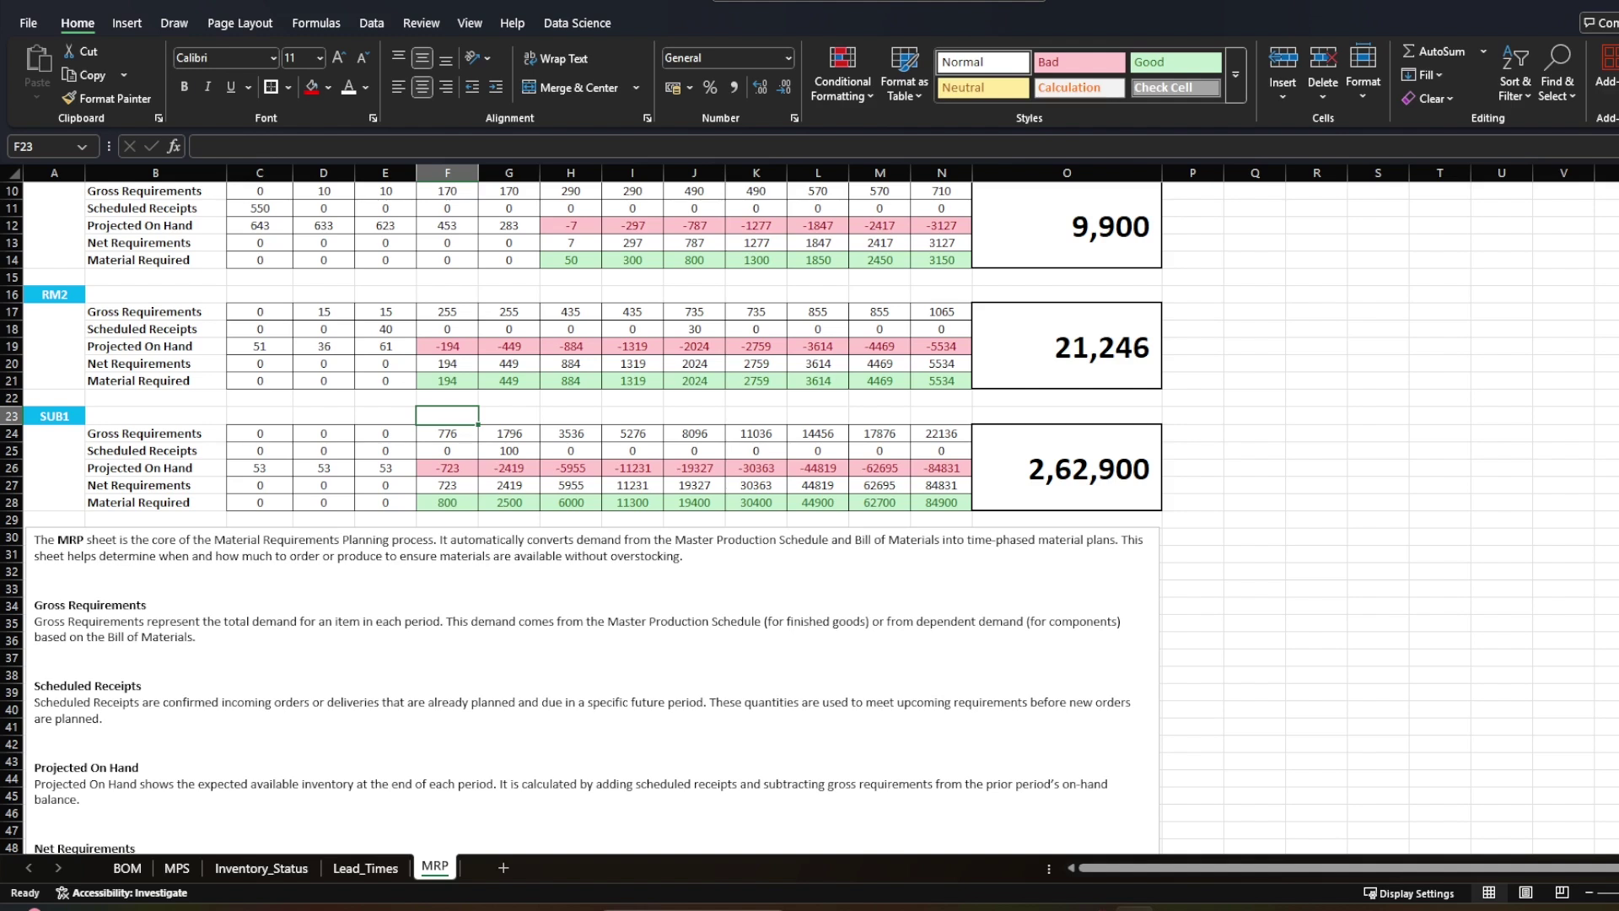
left_click(262, 868)
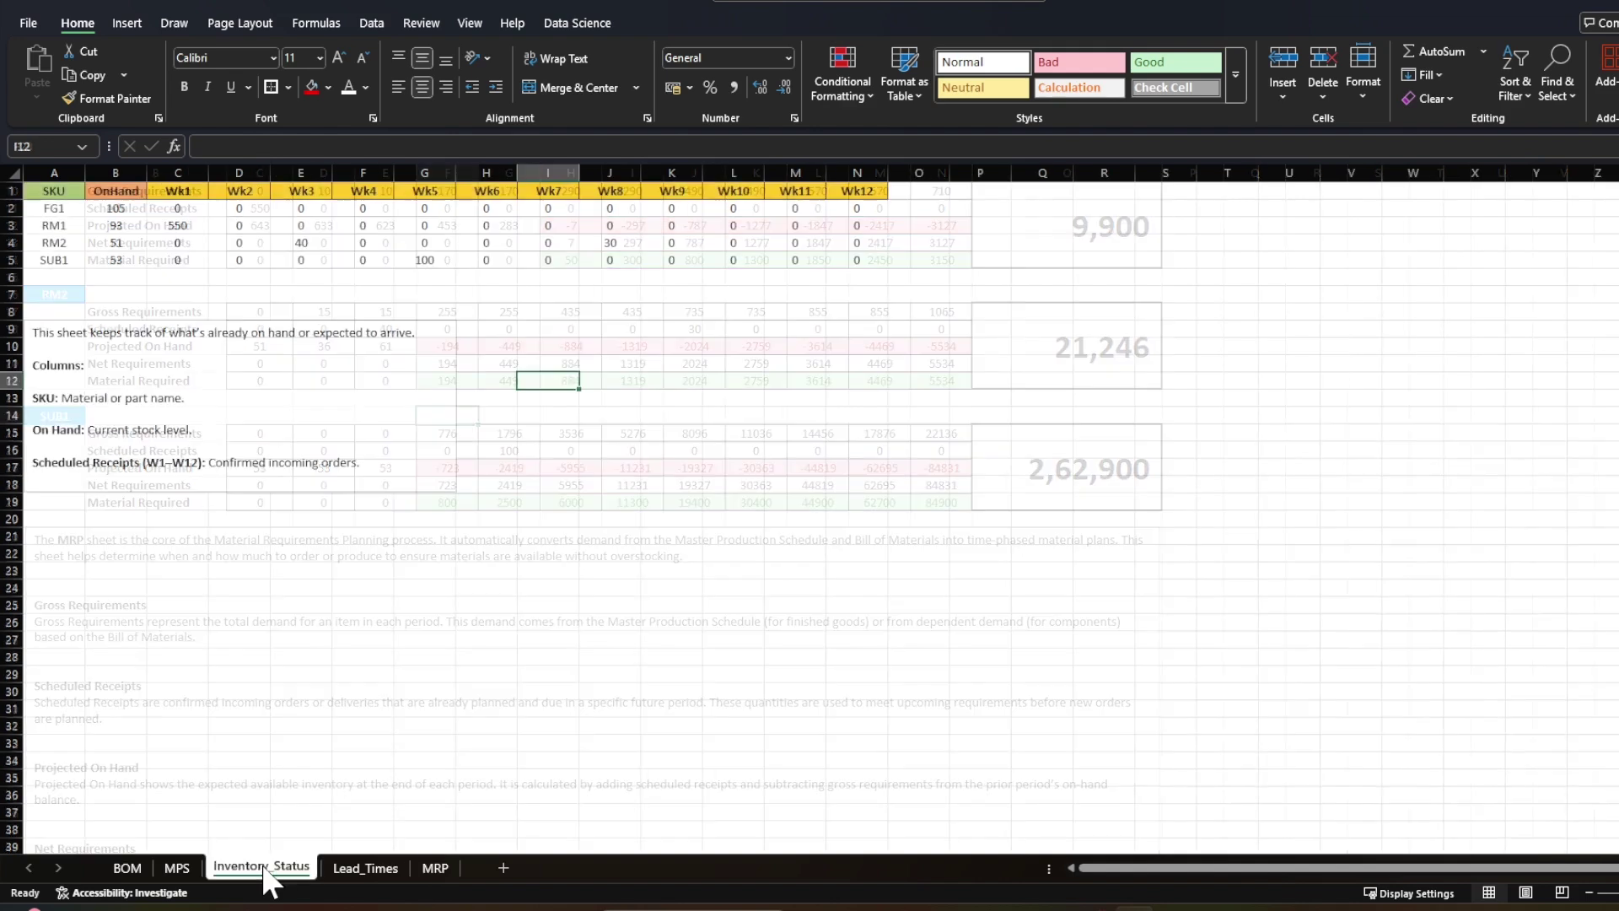
left_click_drag(183, 204, 852, 262)
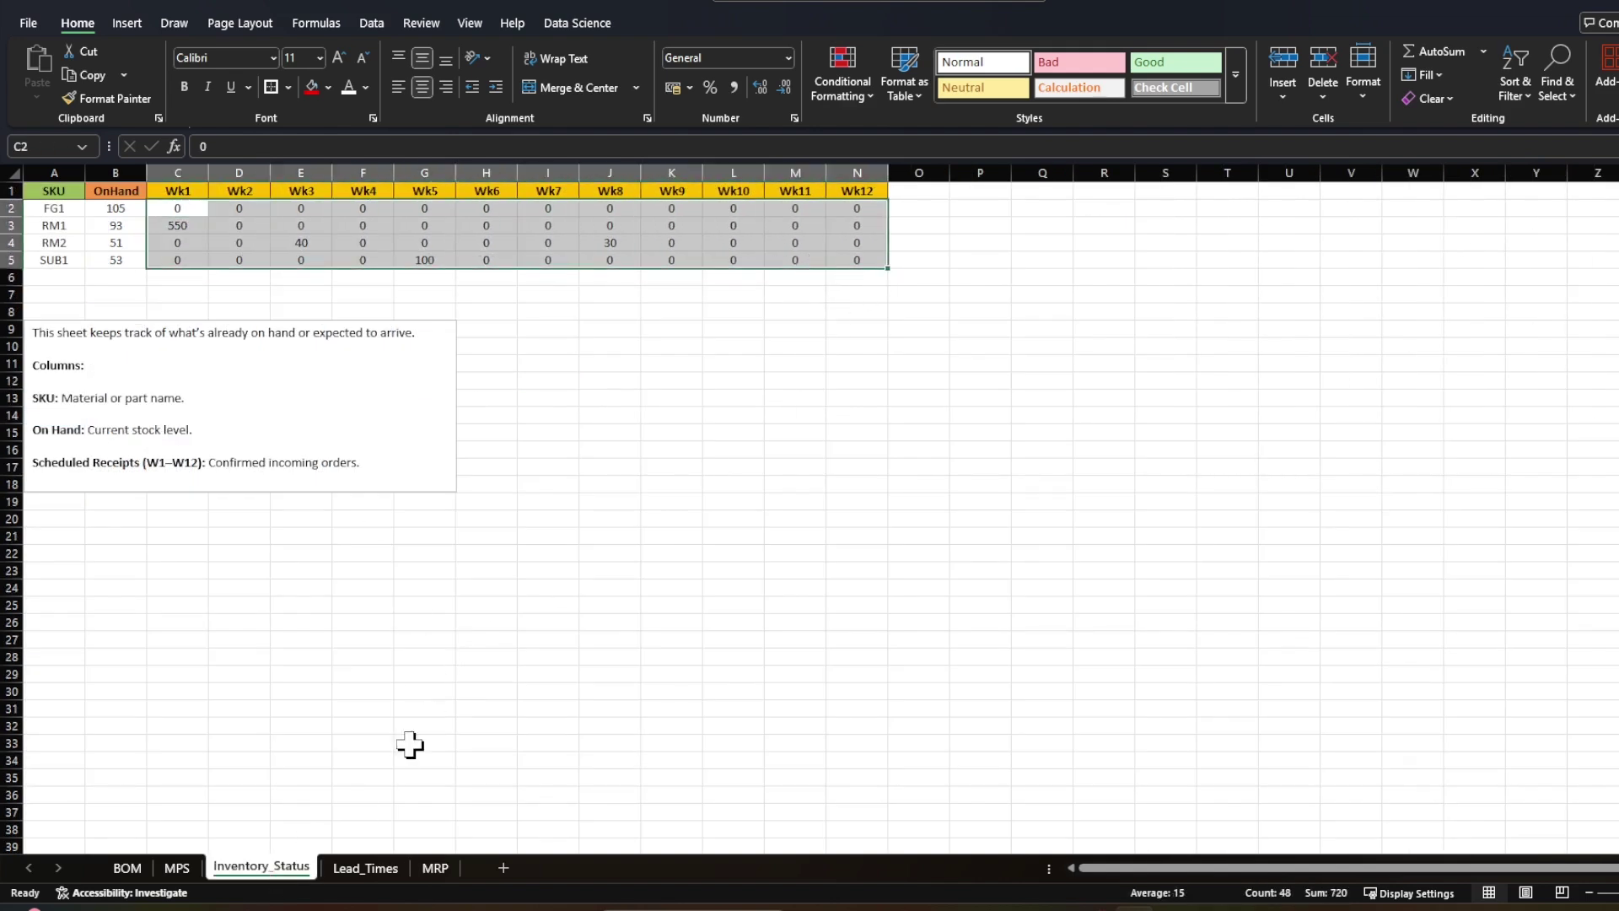
left_click(424, 869)
scroll(345, 592, "up", 3)
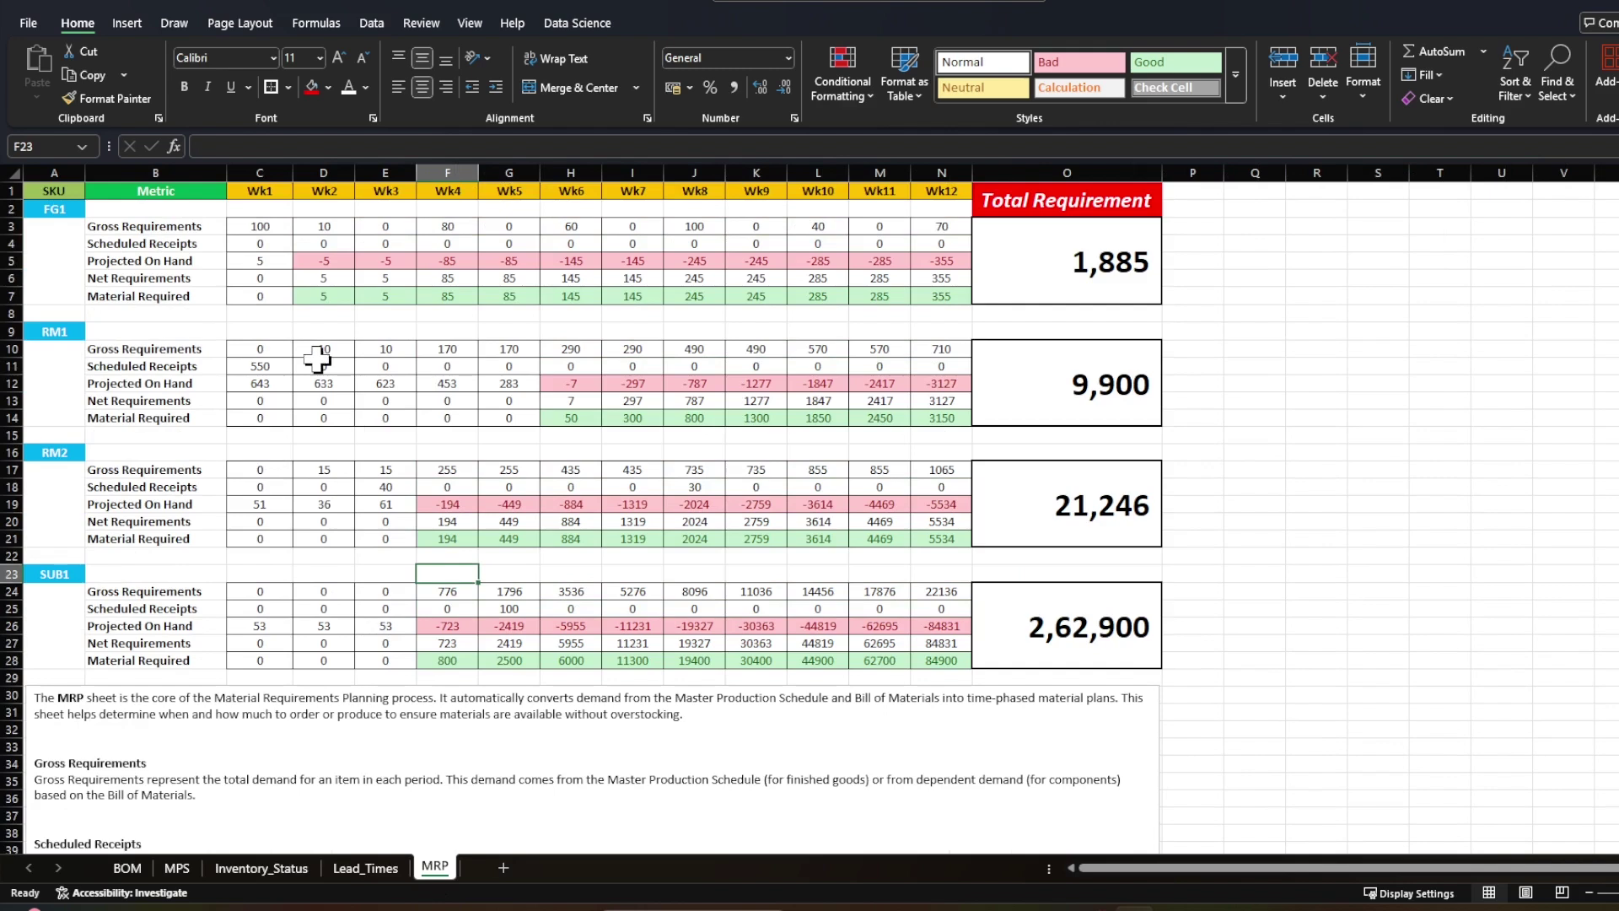
left_click(251, 244)
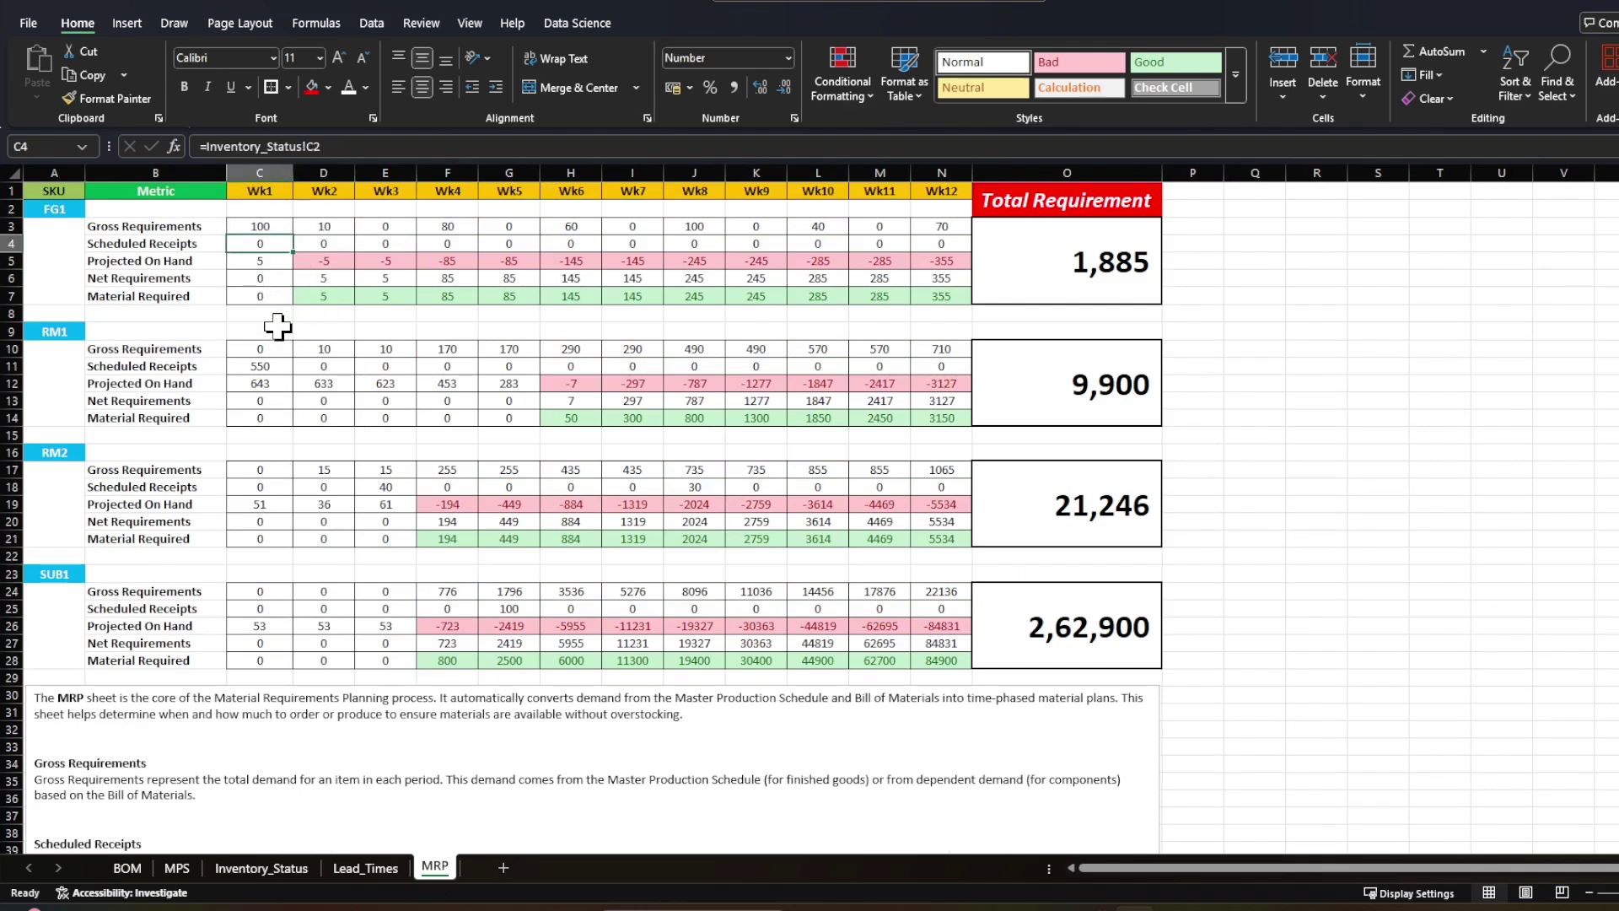
left_click(223, 331)
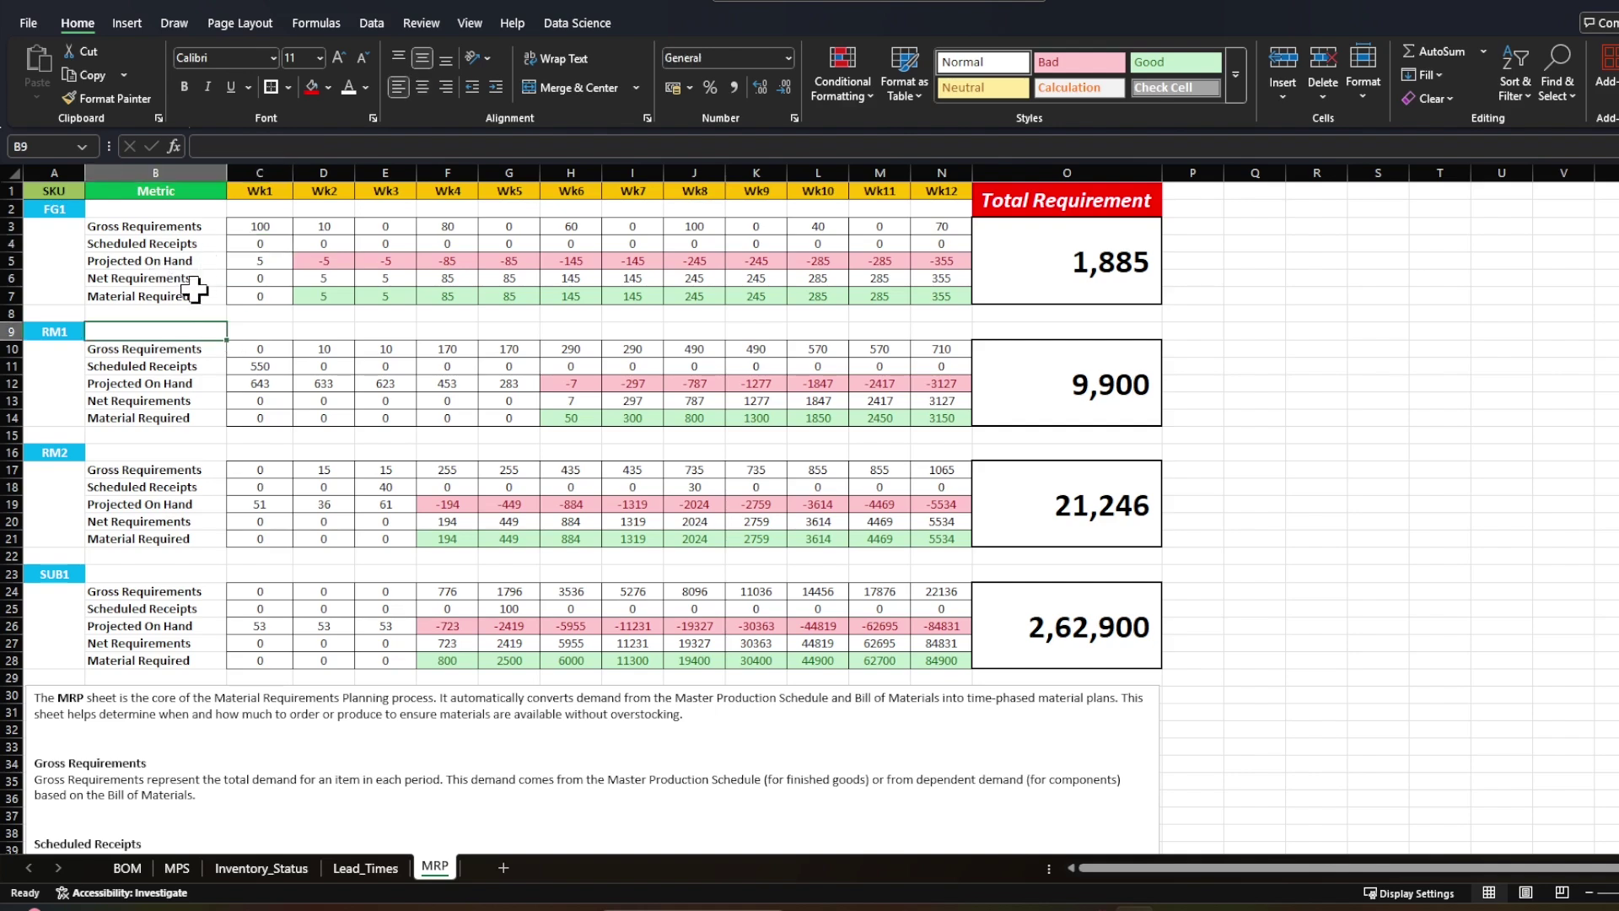
Step: Read the metric descriptions below the MRP tables and inspect FG1's Wk1 Projected On Hand formula
scroll(215, 468, "down", 4)
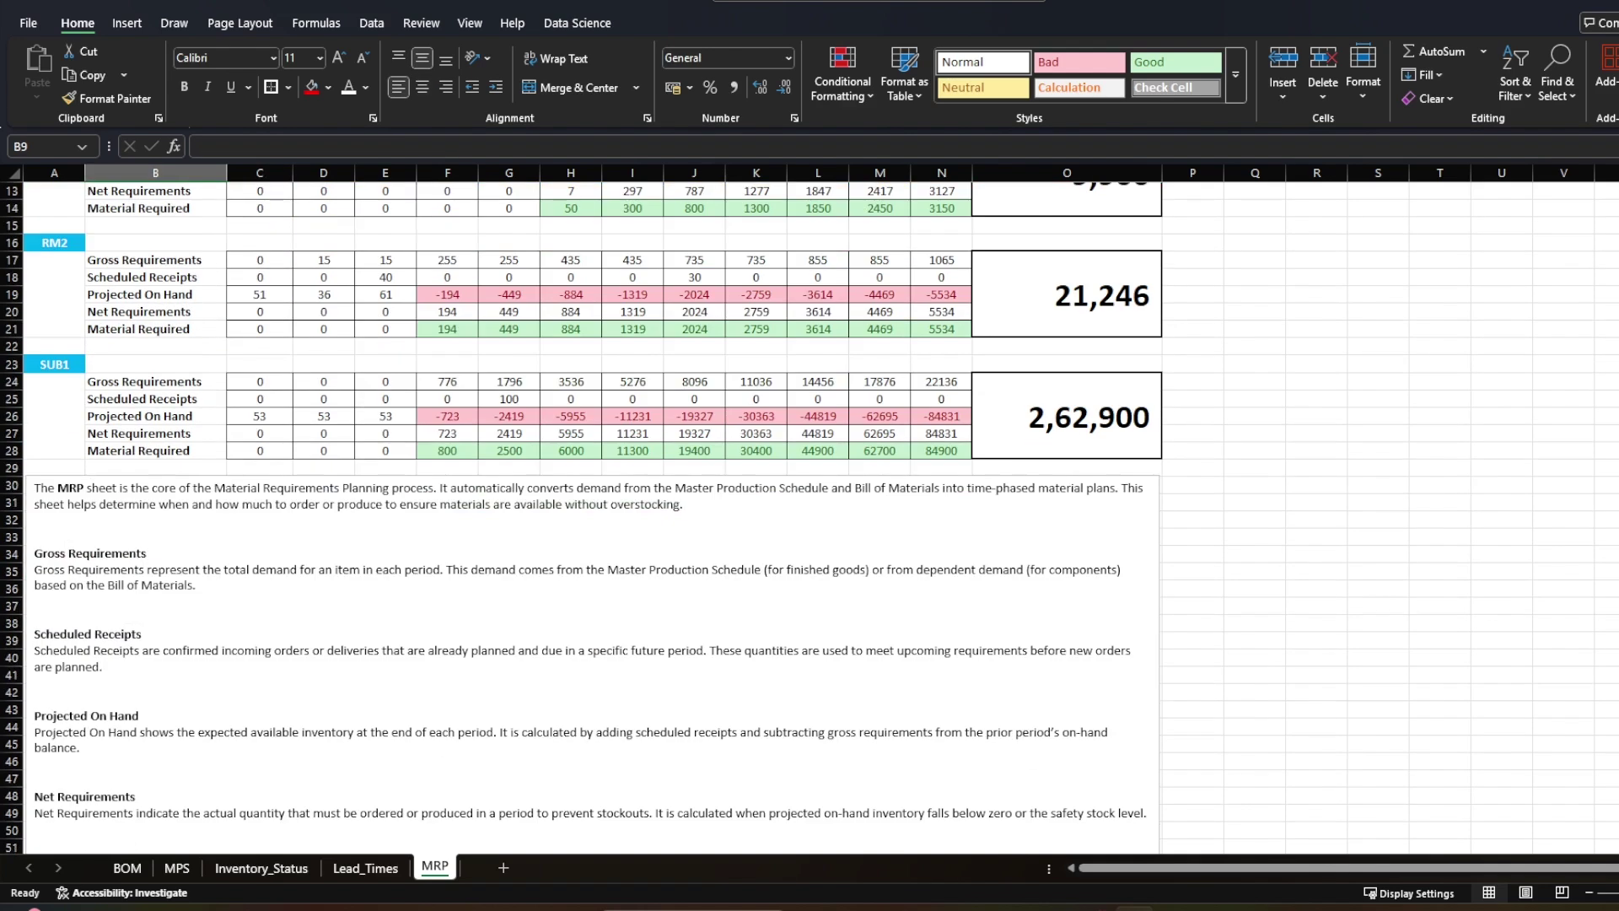
scroll(590, 506, "down", 2)
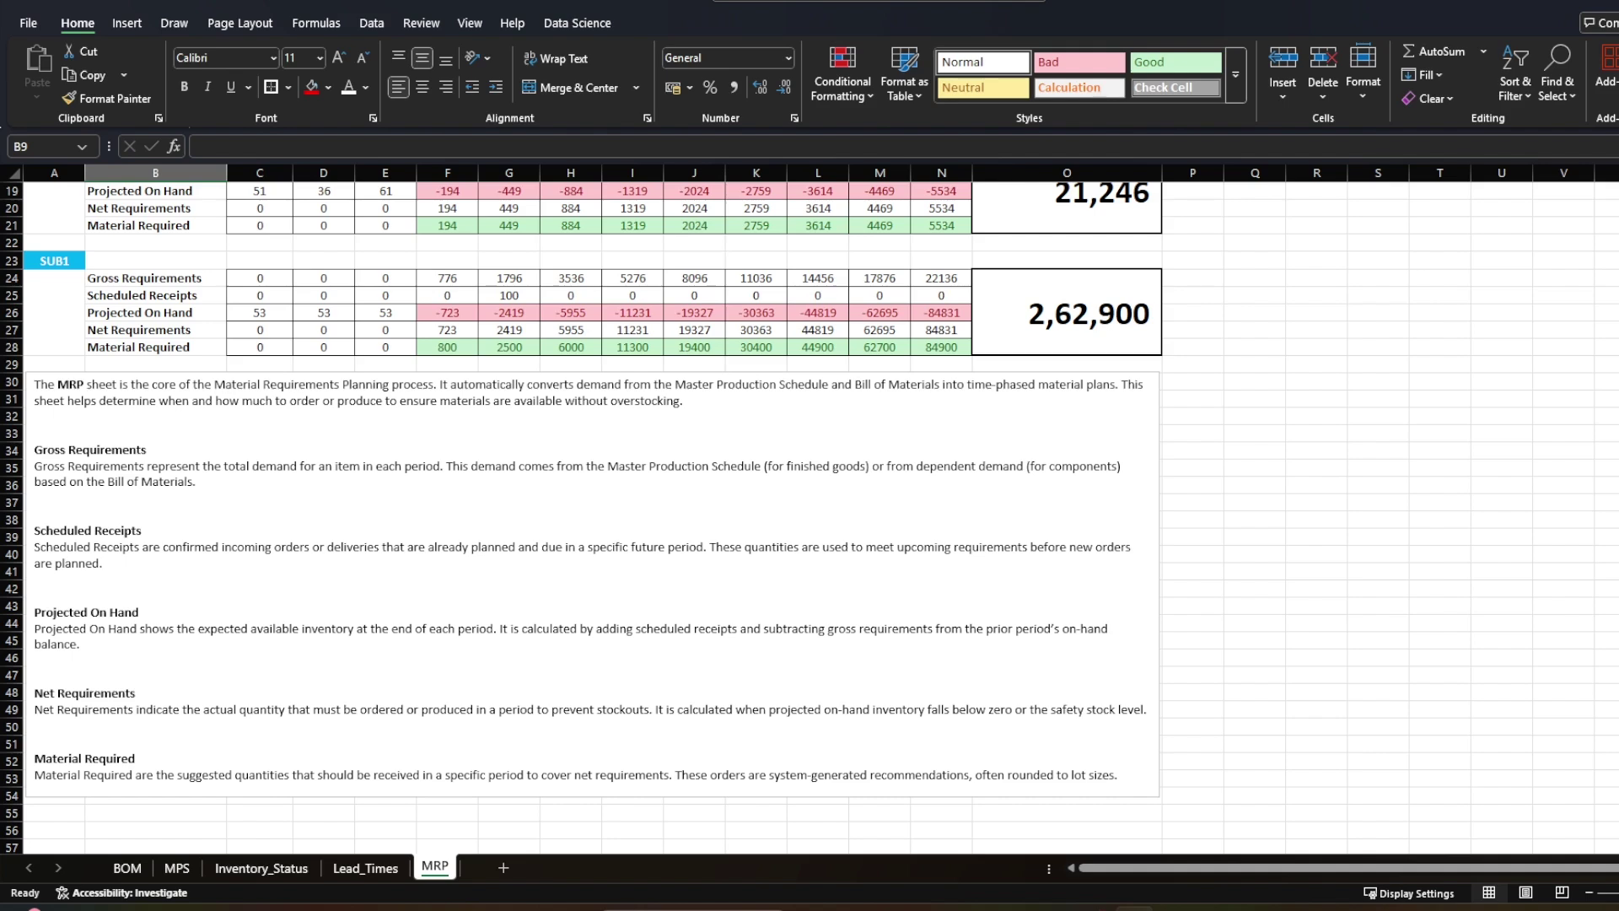
scroll(253, 574, "up", 6)
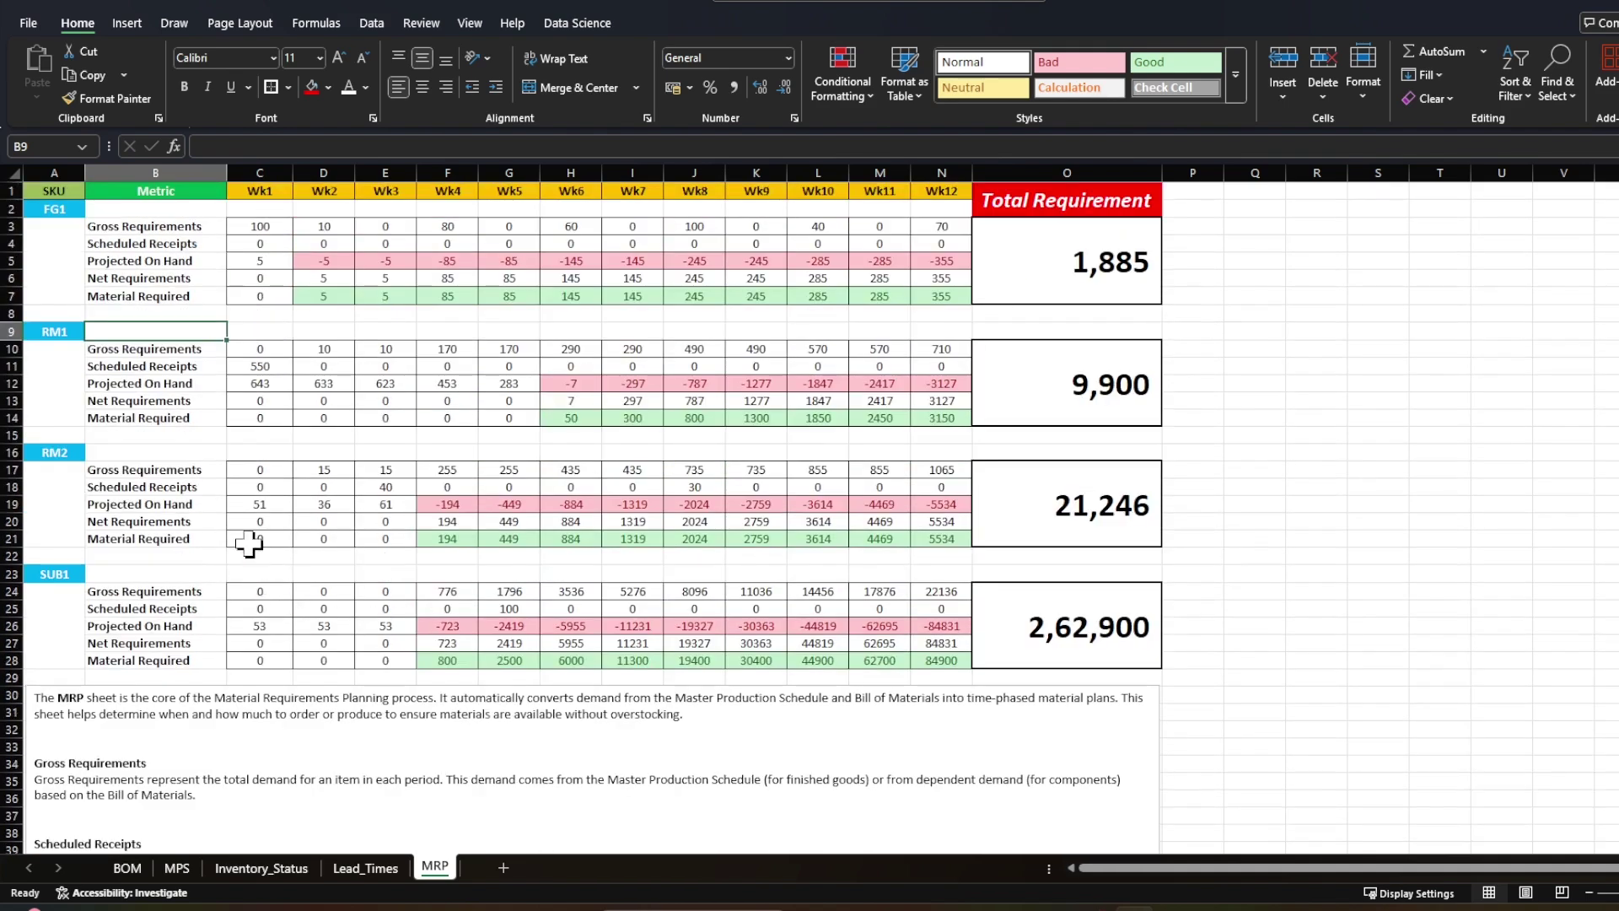
left_click(257, 264)
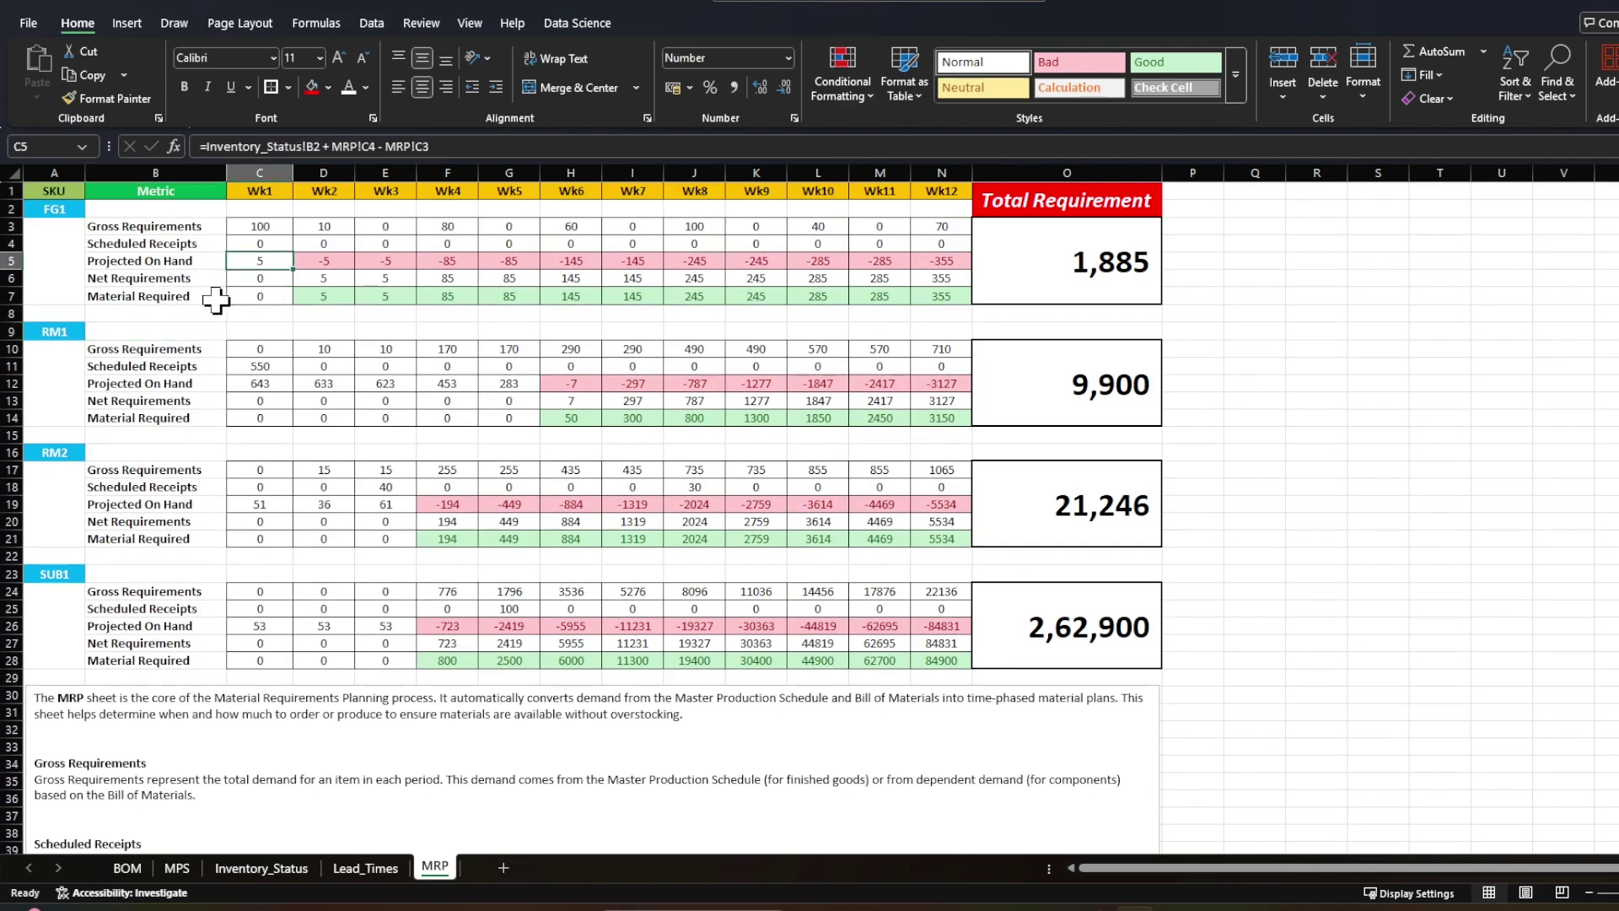
Step: Highlight the OnHand quantities on Inventory_Status and the Inventory_Status!B2 reference in FG1's Wk1 Projected On Hand formula
left_click(274, 867)
left_click_drag(116, 209, 119, 255)
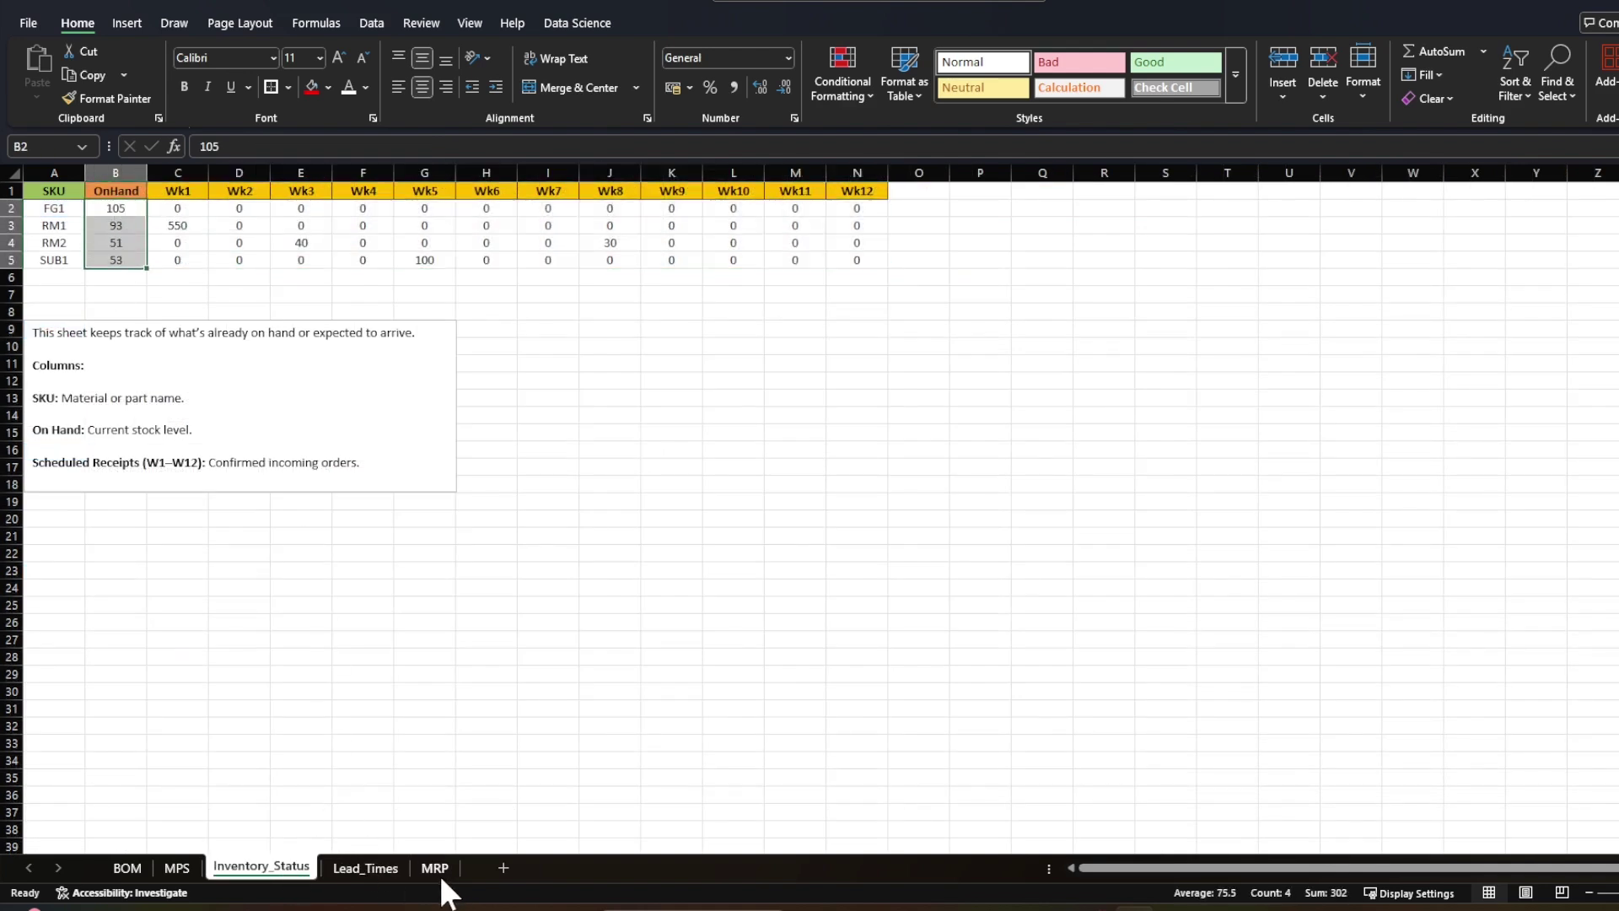
left_click(435, 869)
left_click(190, 328)
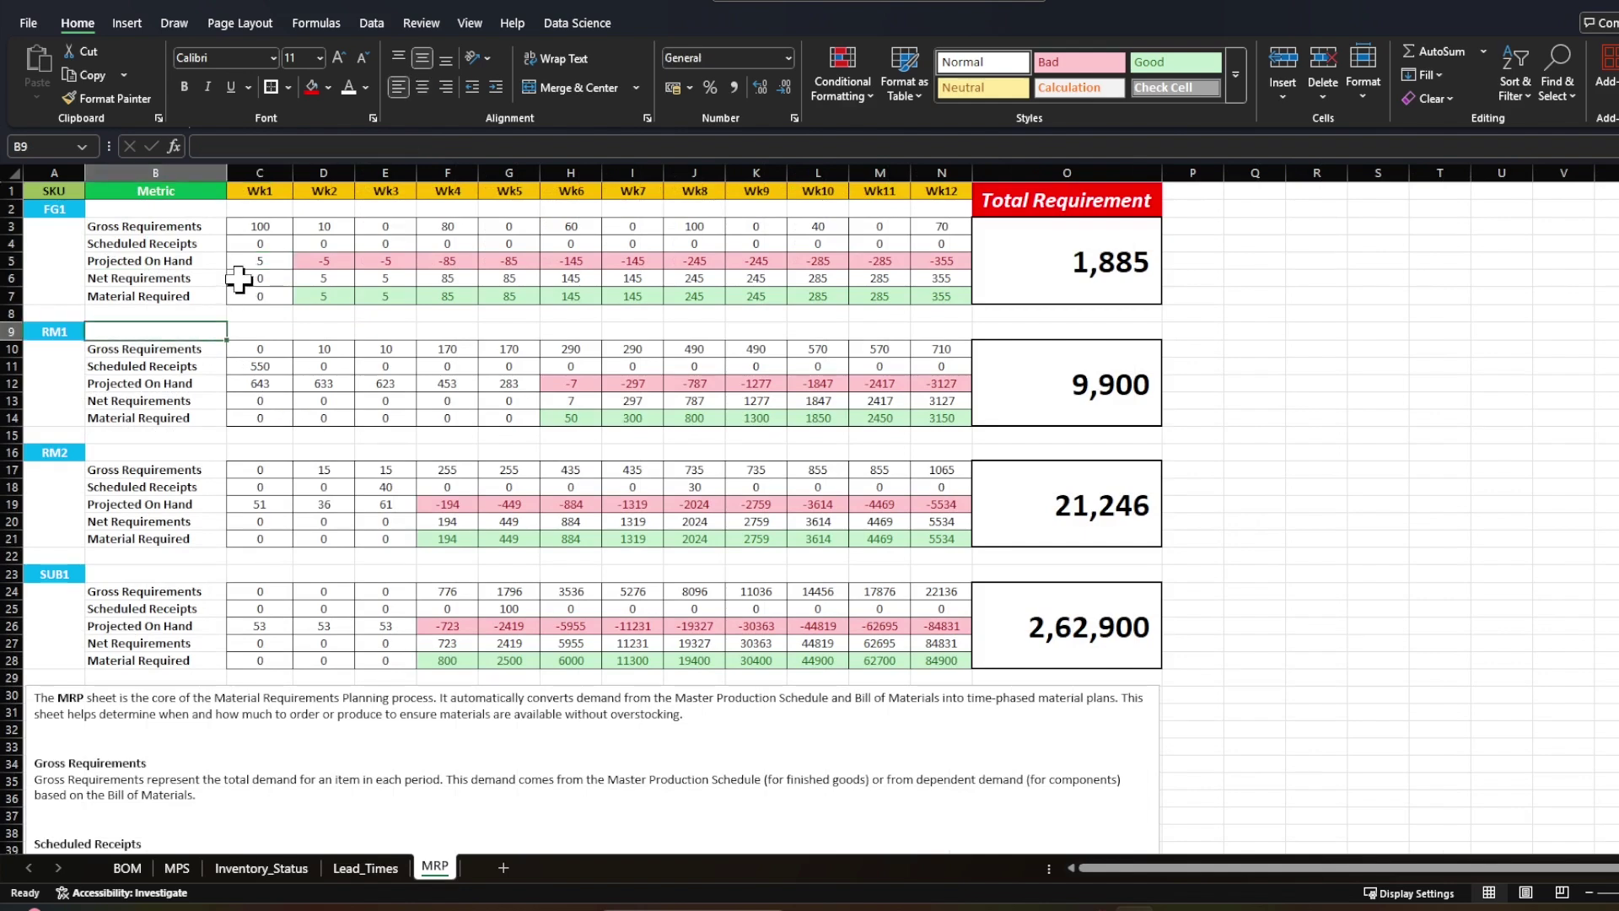
left_click(248, 262)
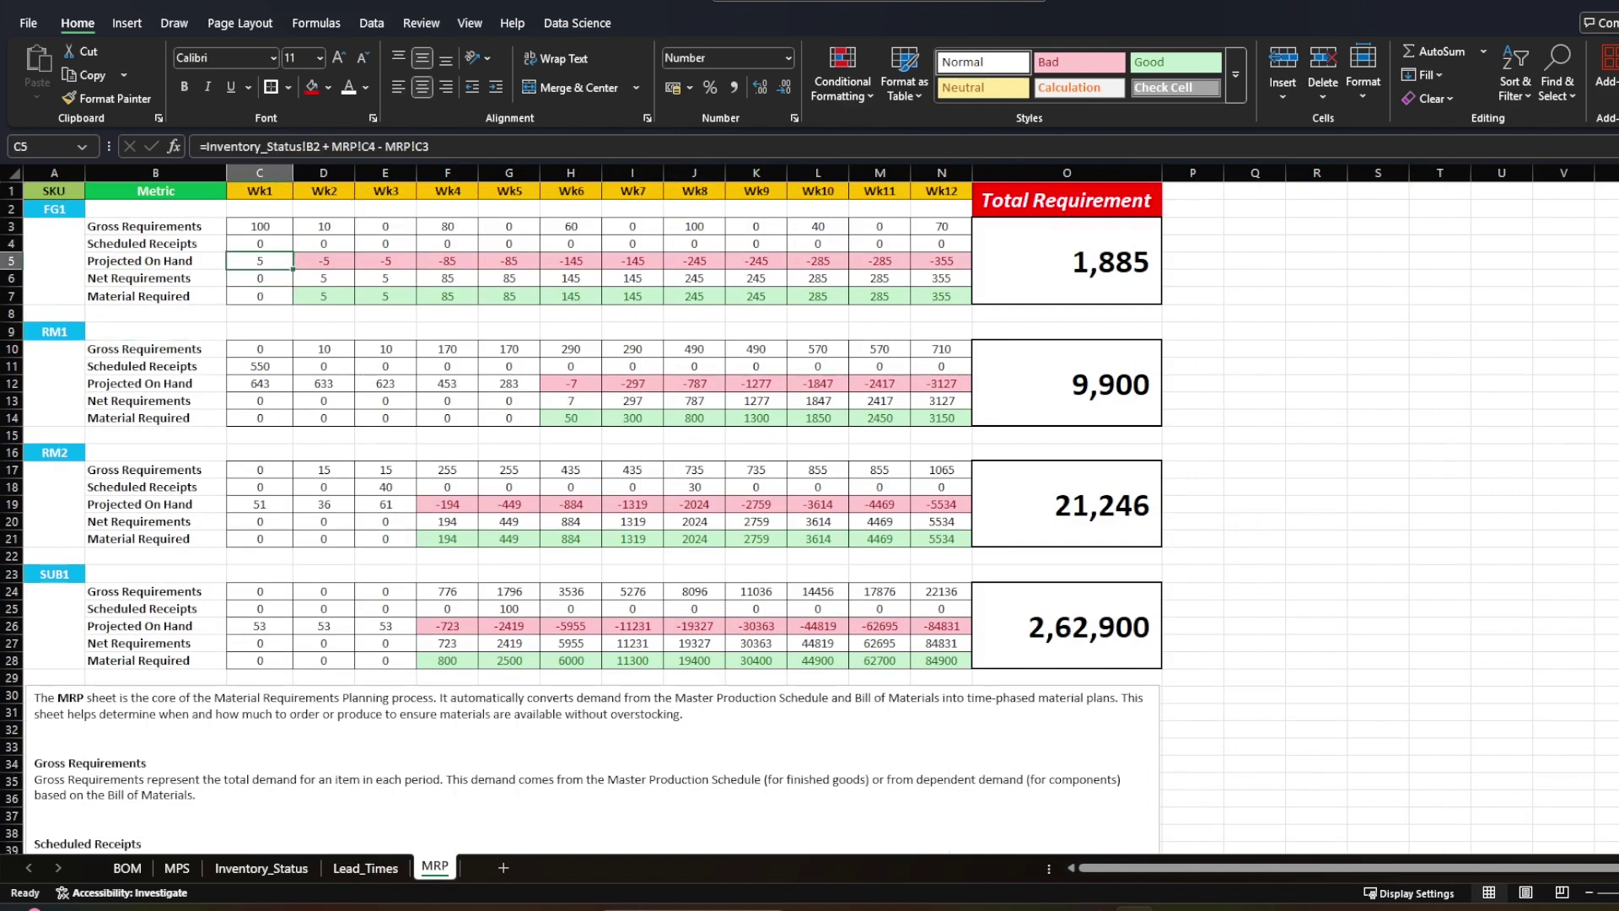
left_click(209, 146)
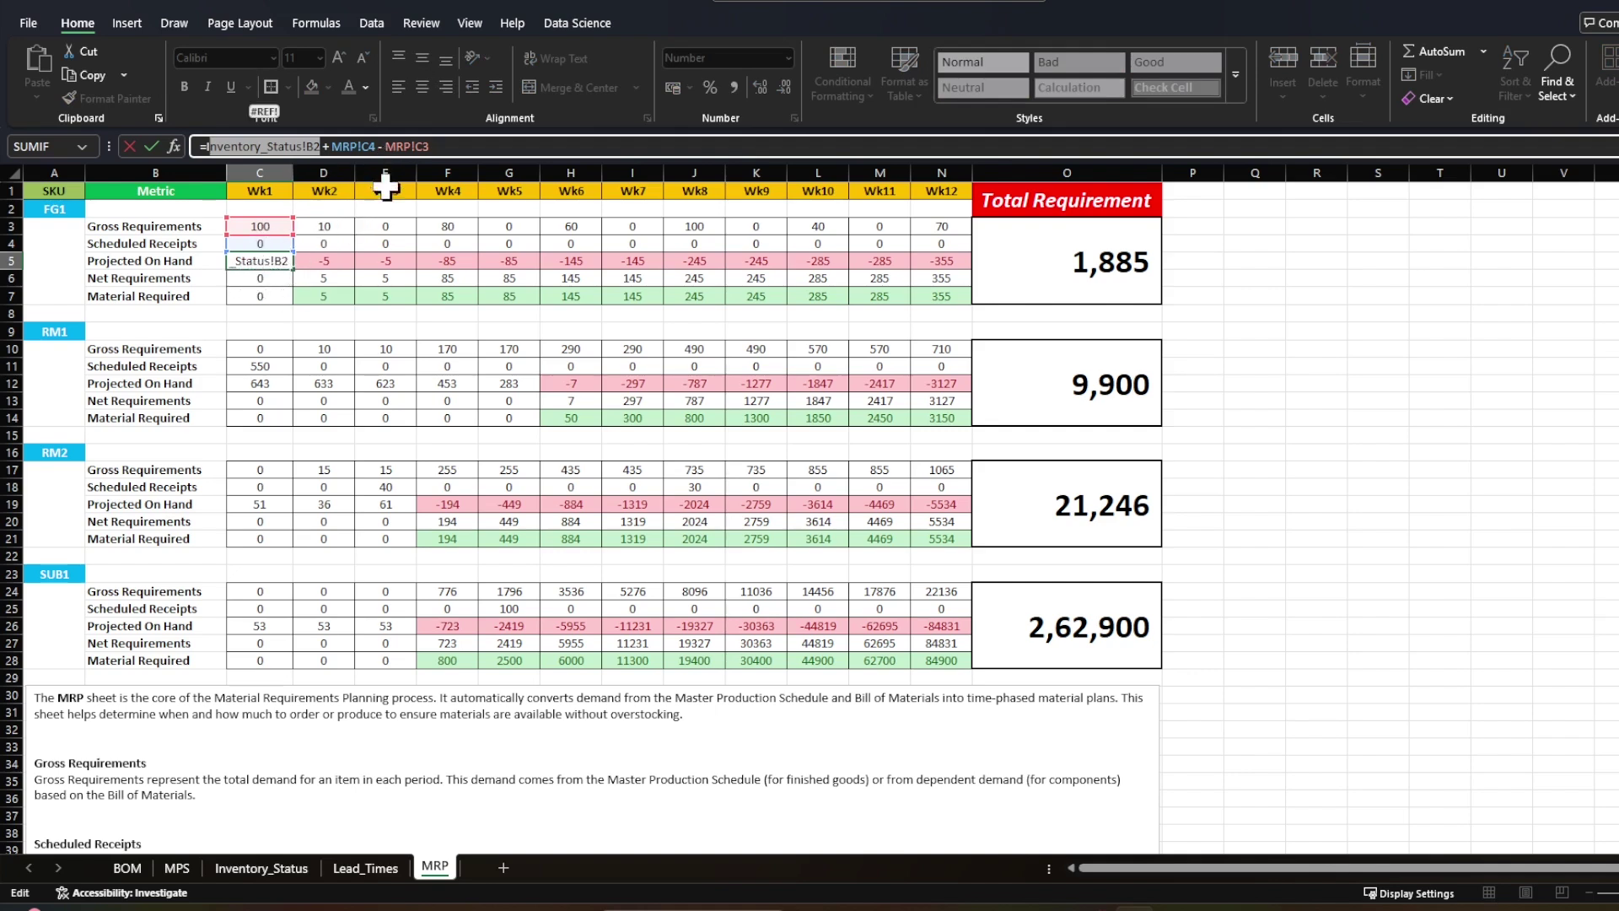
left_click(276, 315)
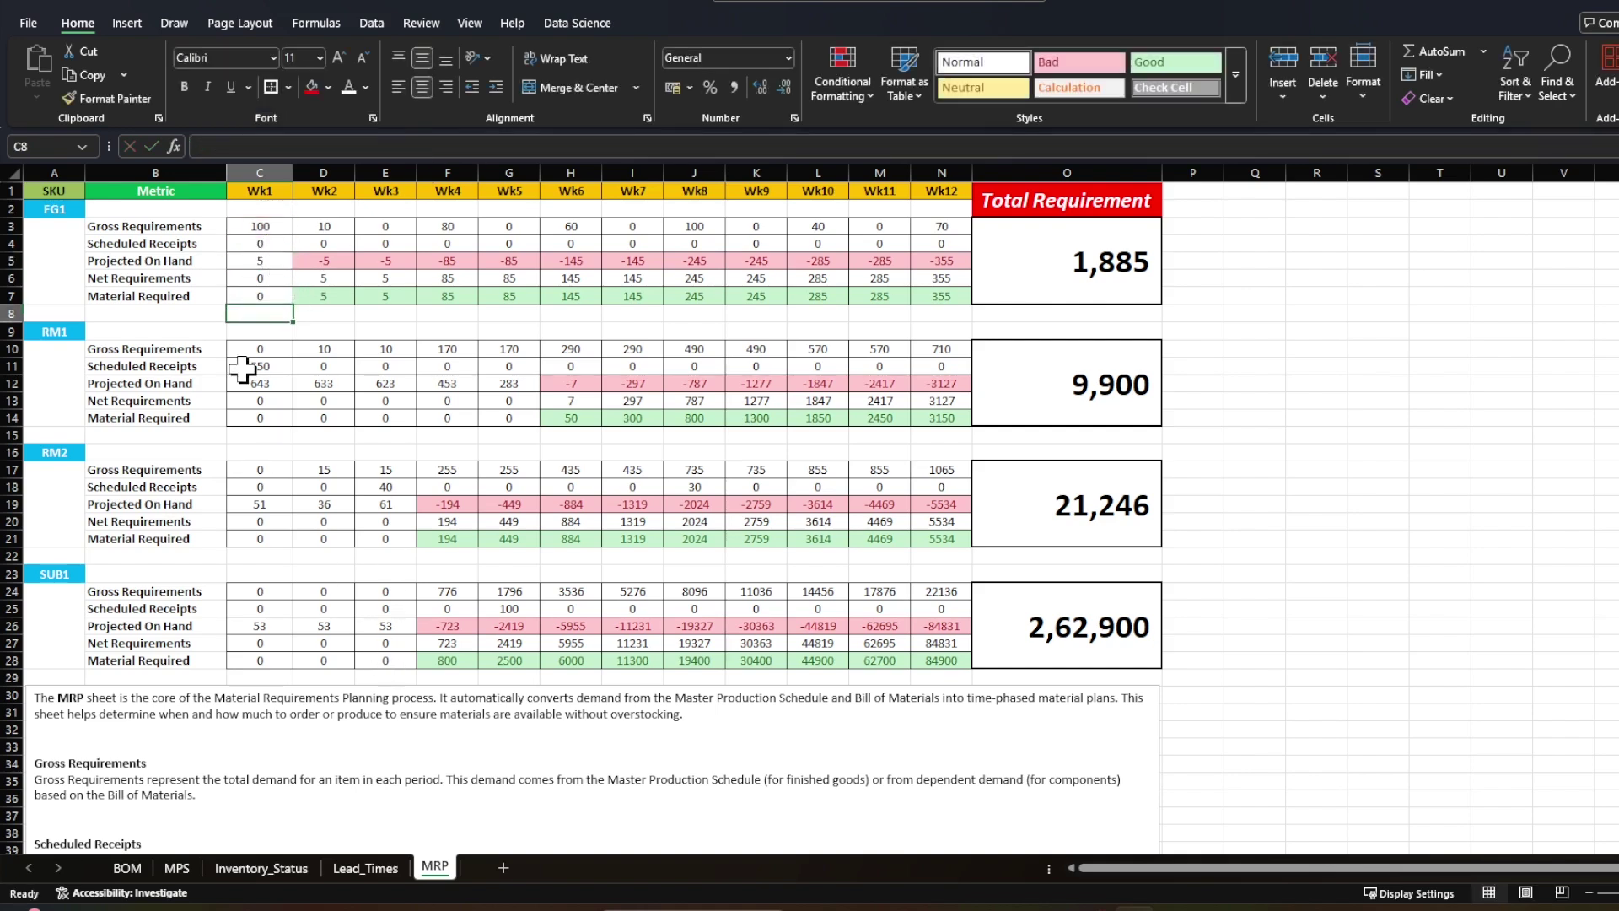
Step: Trace FG1's Wk1 Projected On Hand back to its Wk1 Gross Requirements and its OnHand quantity on Inventory_Status
left_click(279, 225)
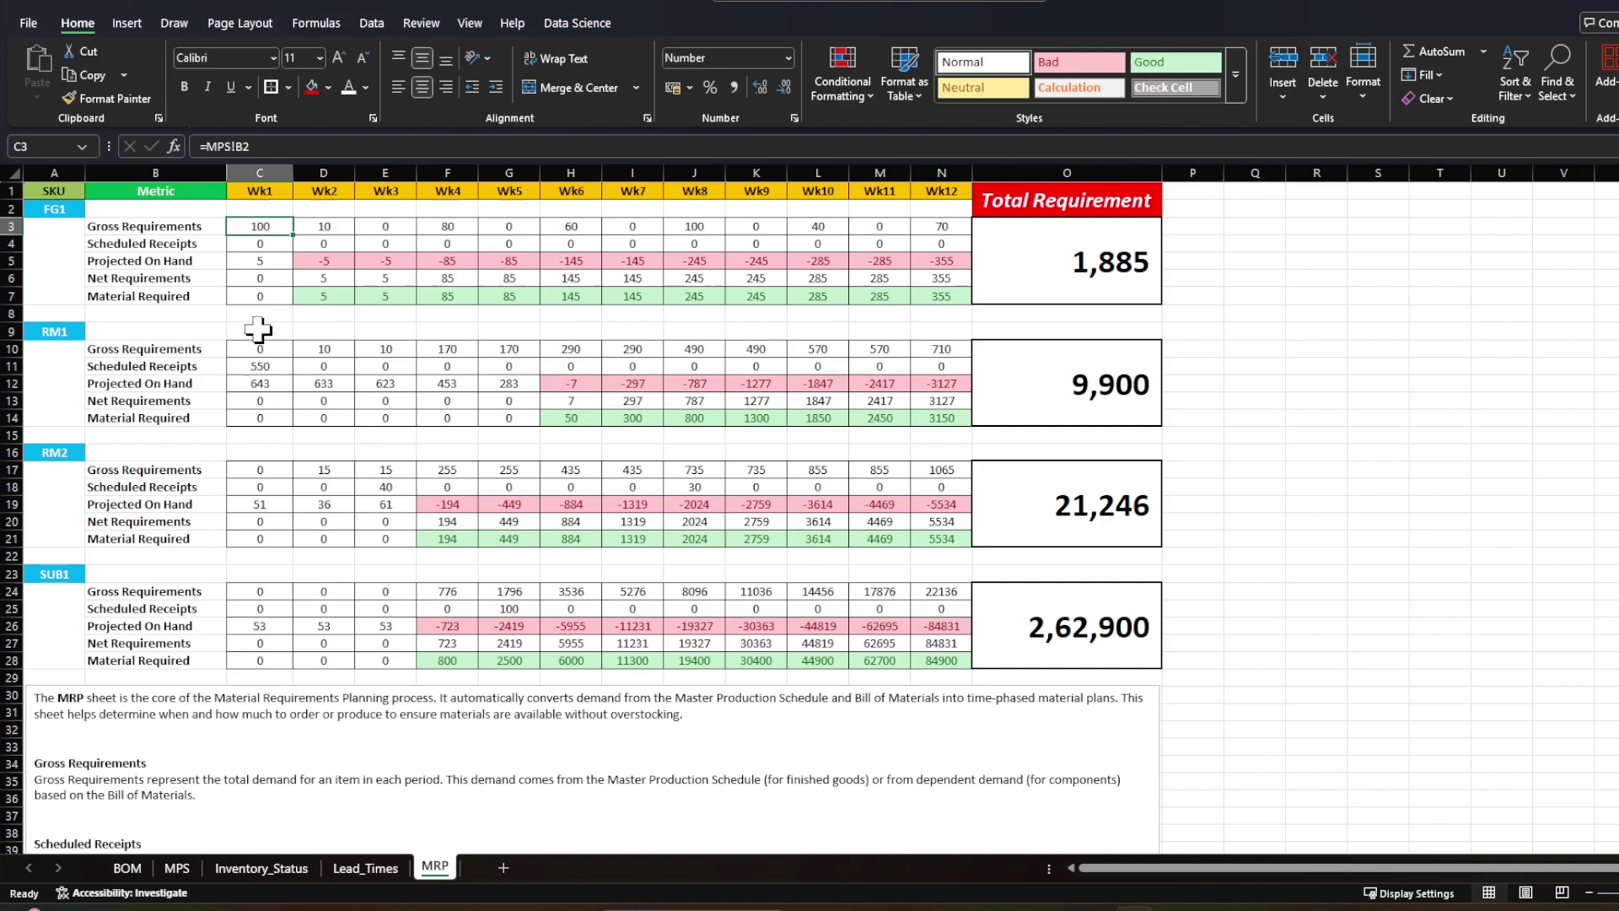
left_click(259, 868)
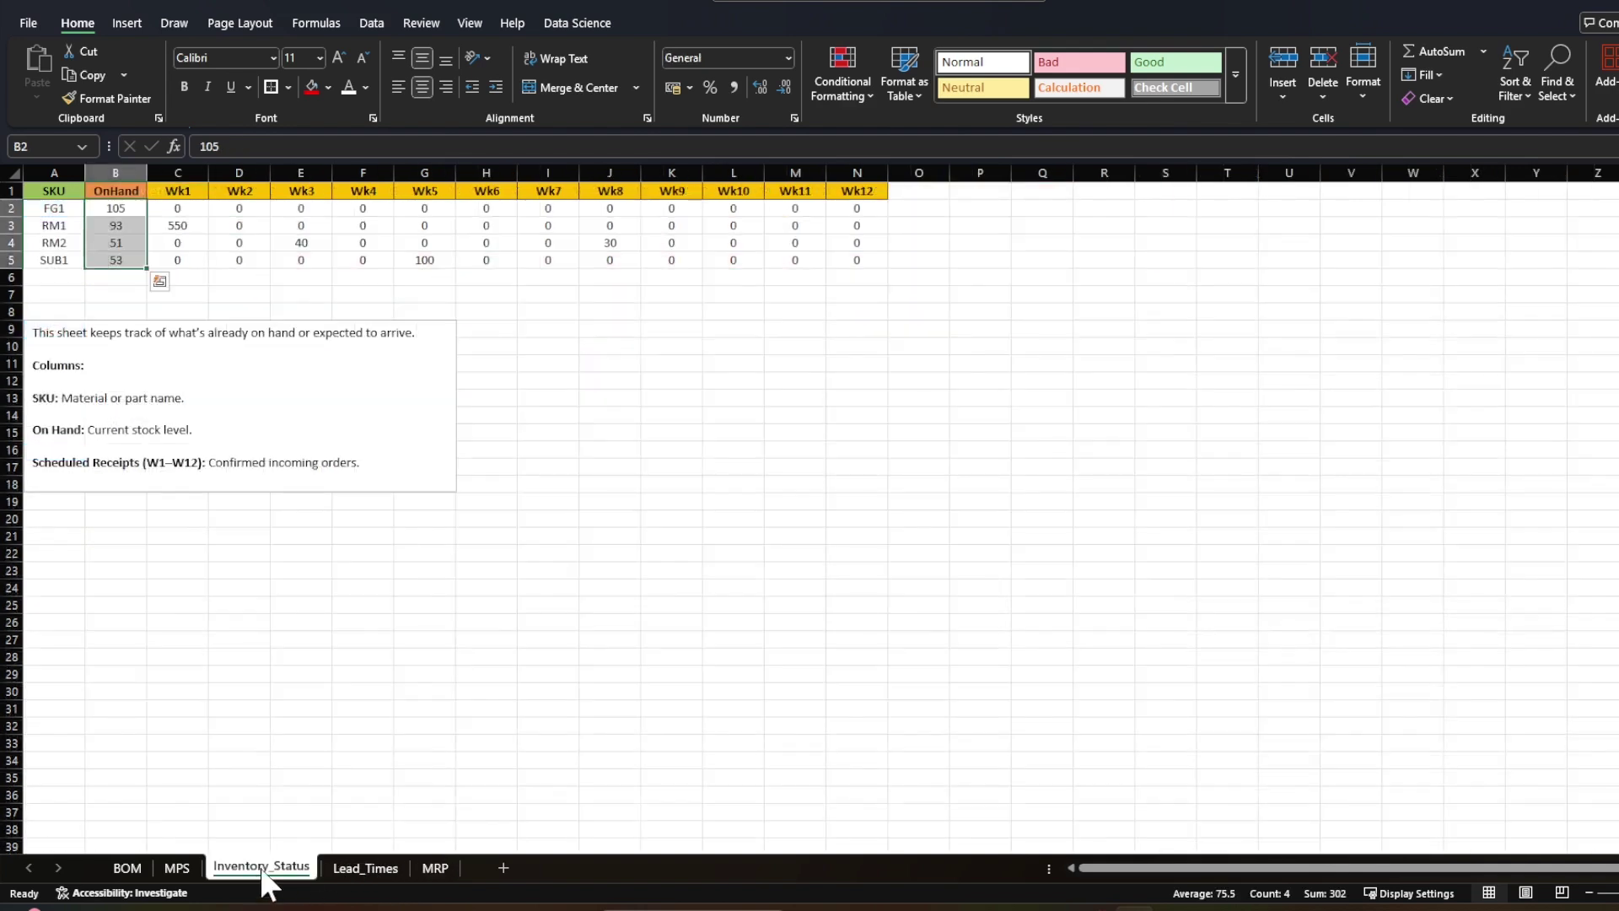
left_click(131, 209)
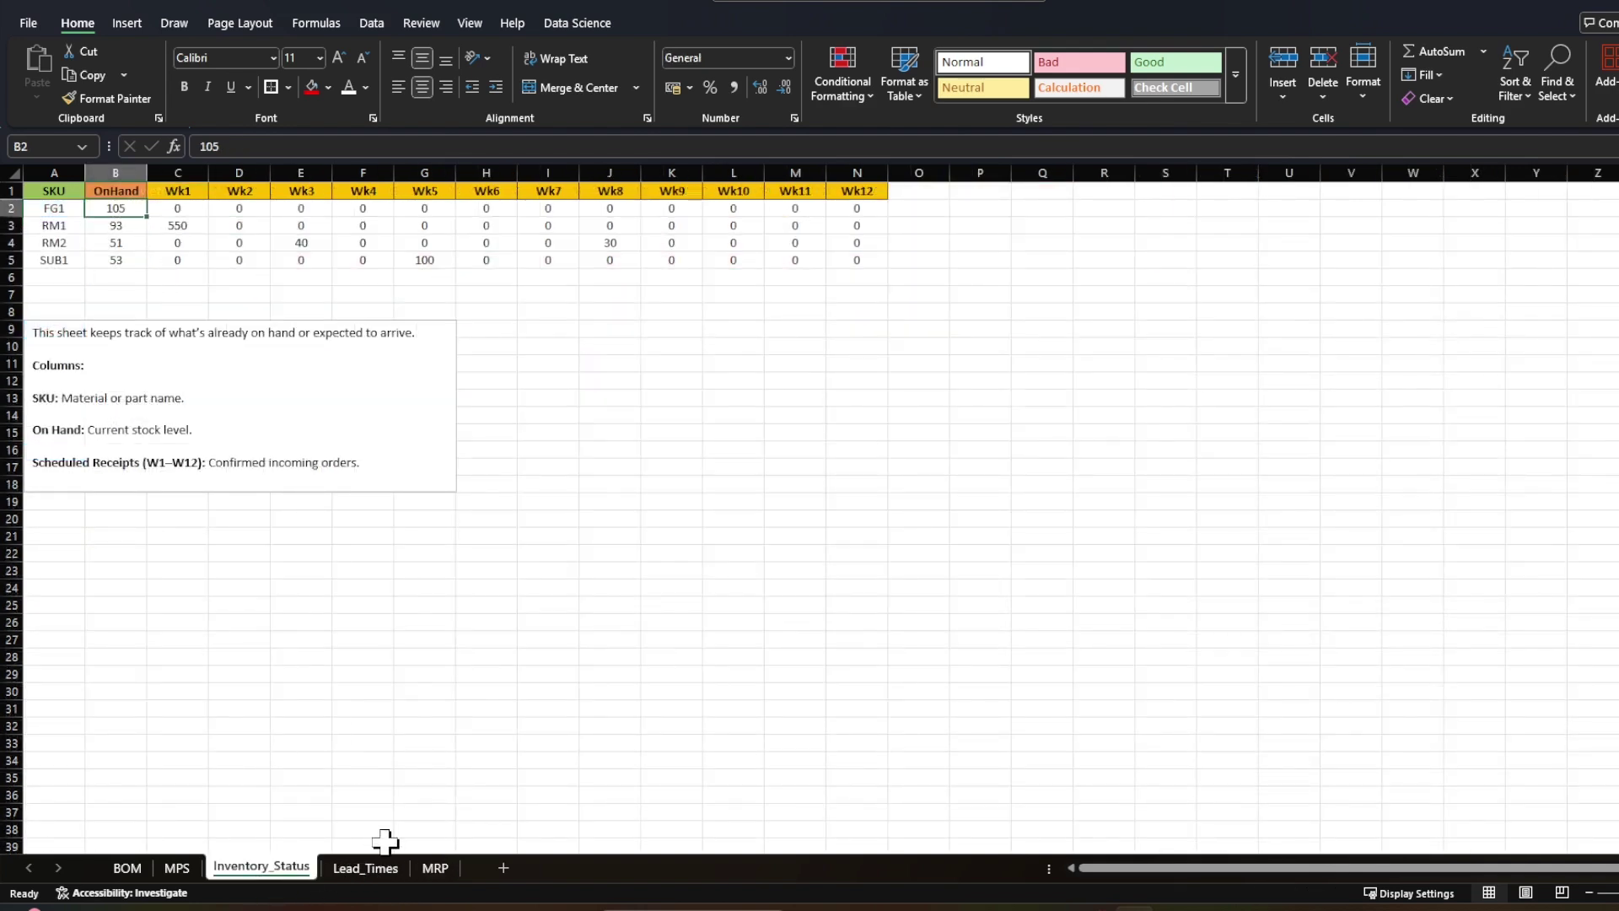
left_click(435, 870)
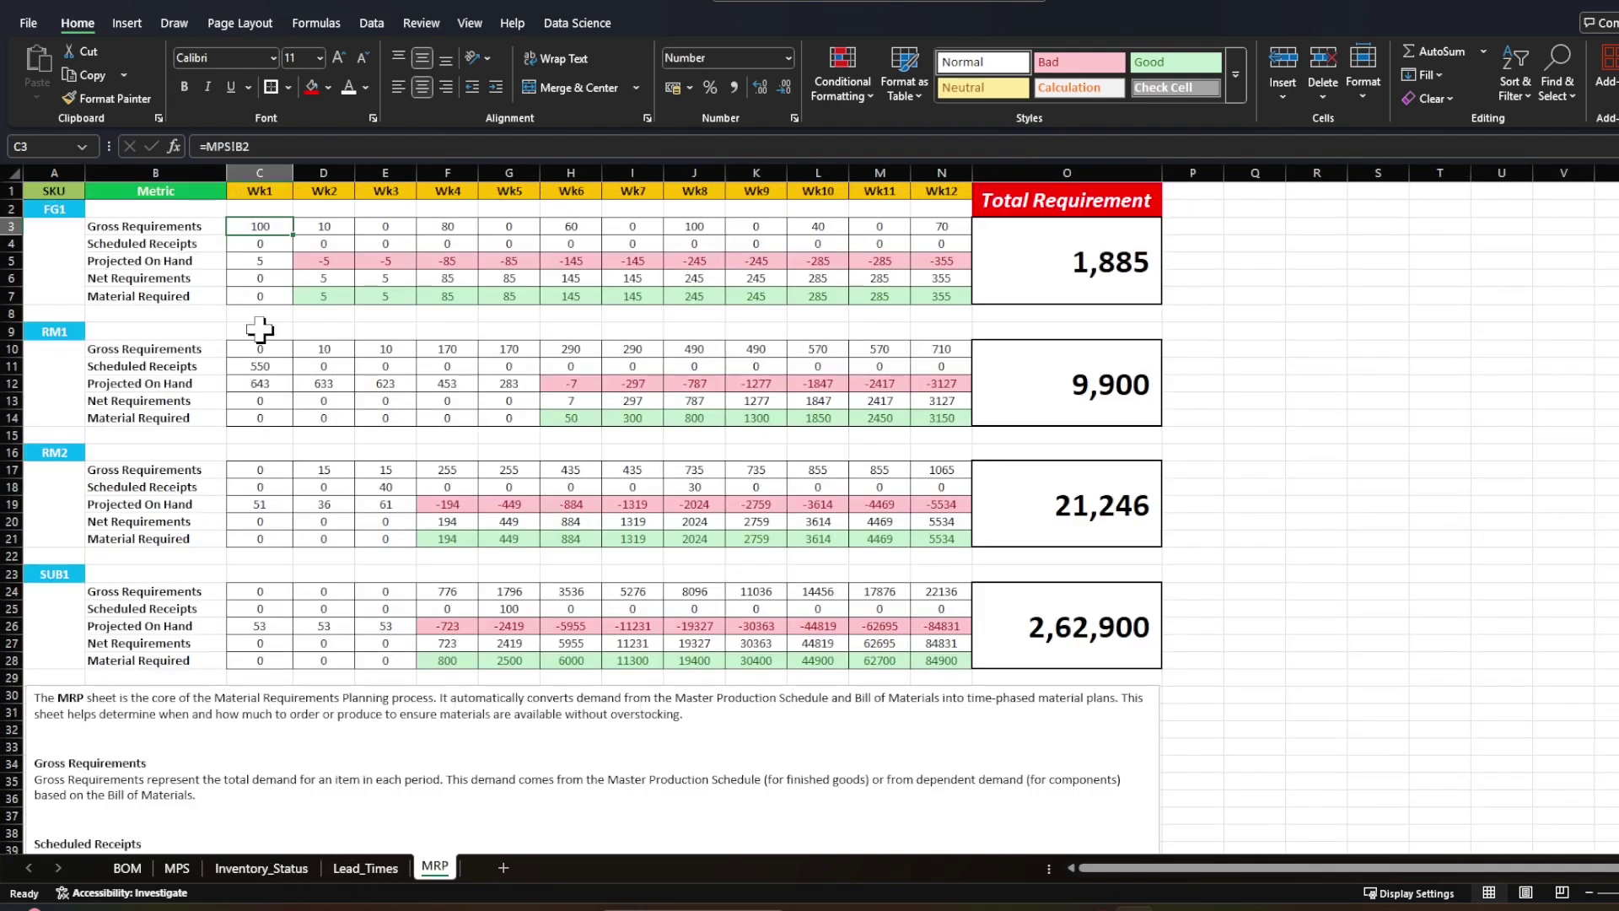
left_click(255, 265)
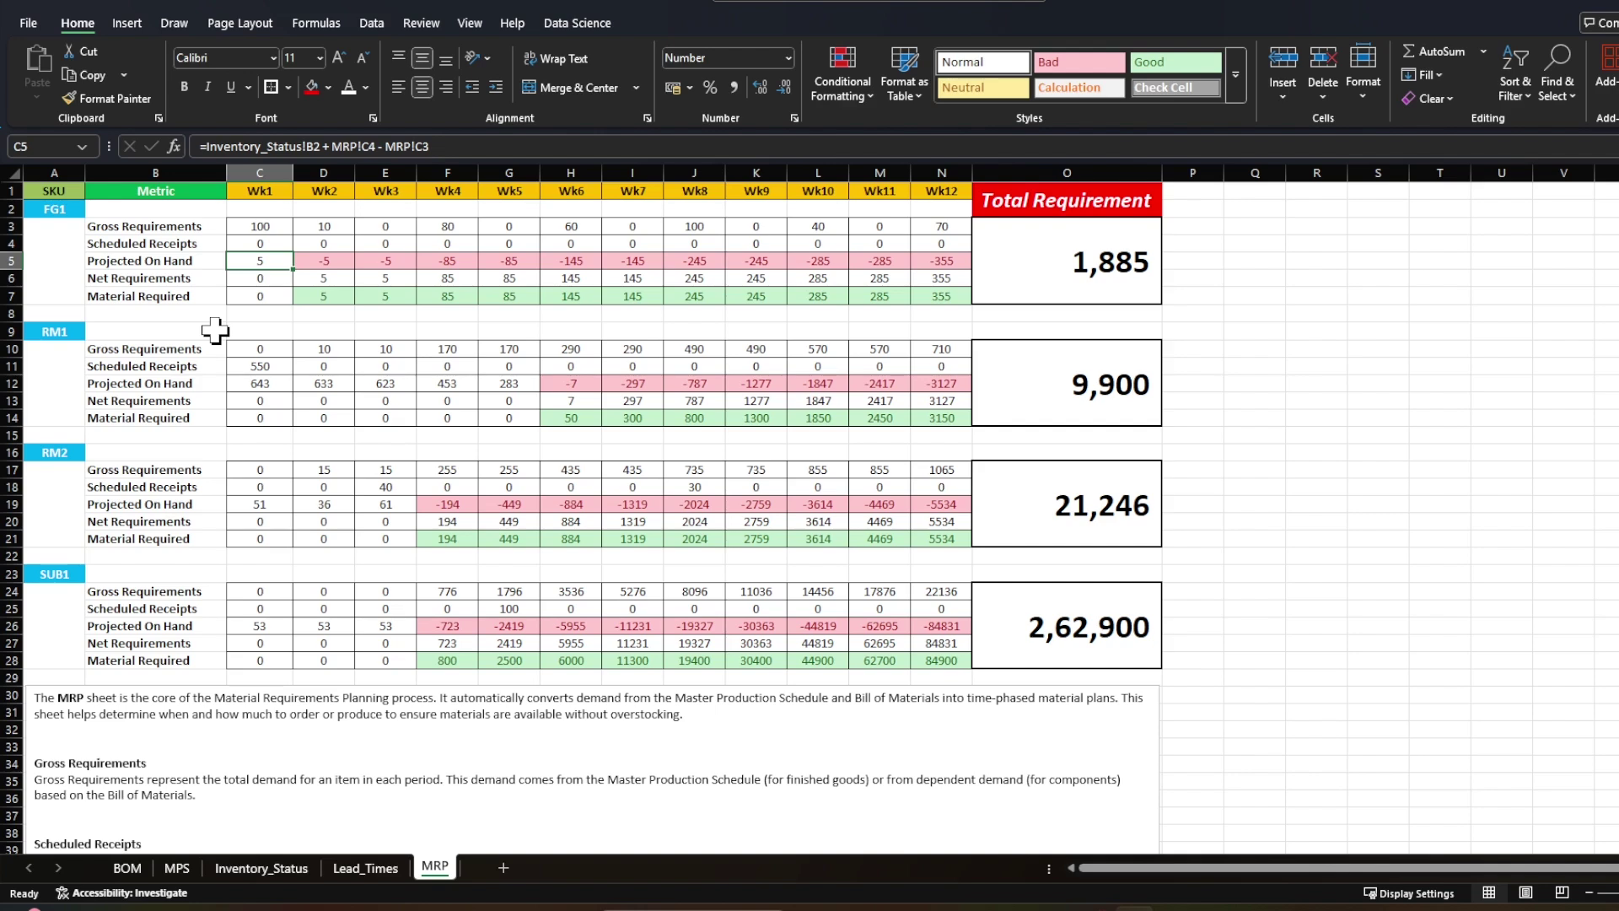
Step: Compare FG1's Wk1 and Wk2 Projected On Hand formulas, highlighting the MRP!D4 and MRP!D3 references in the Wk2 formula
left_click(328, 262)
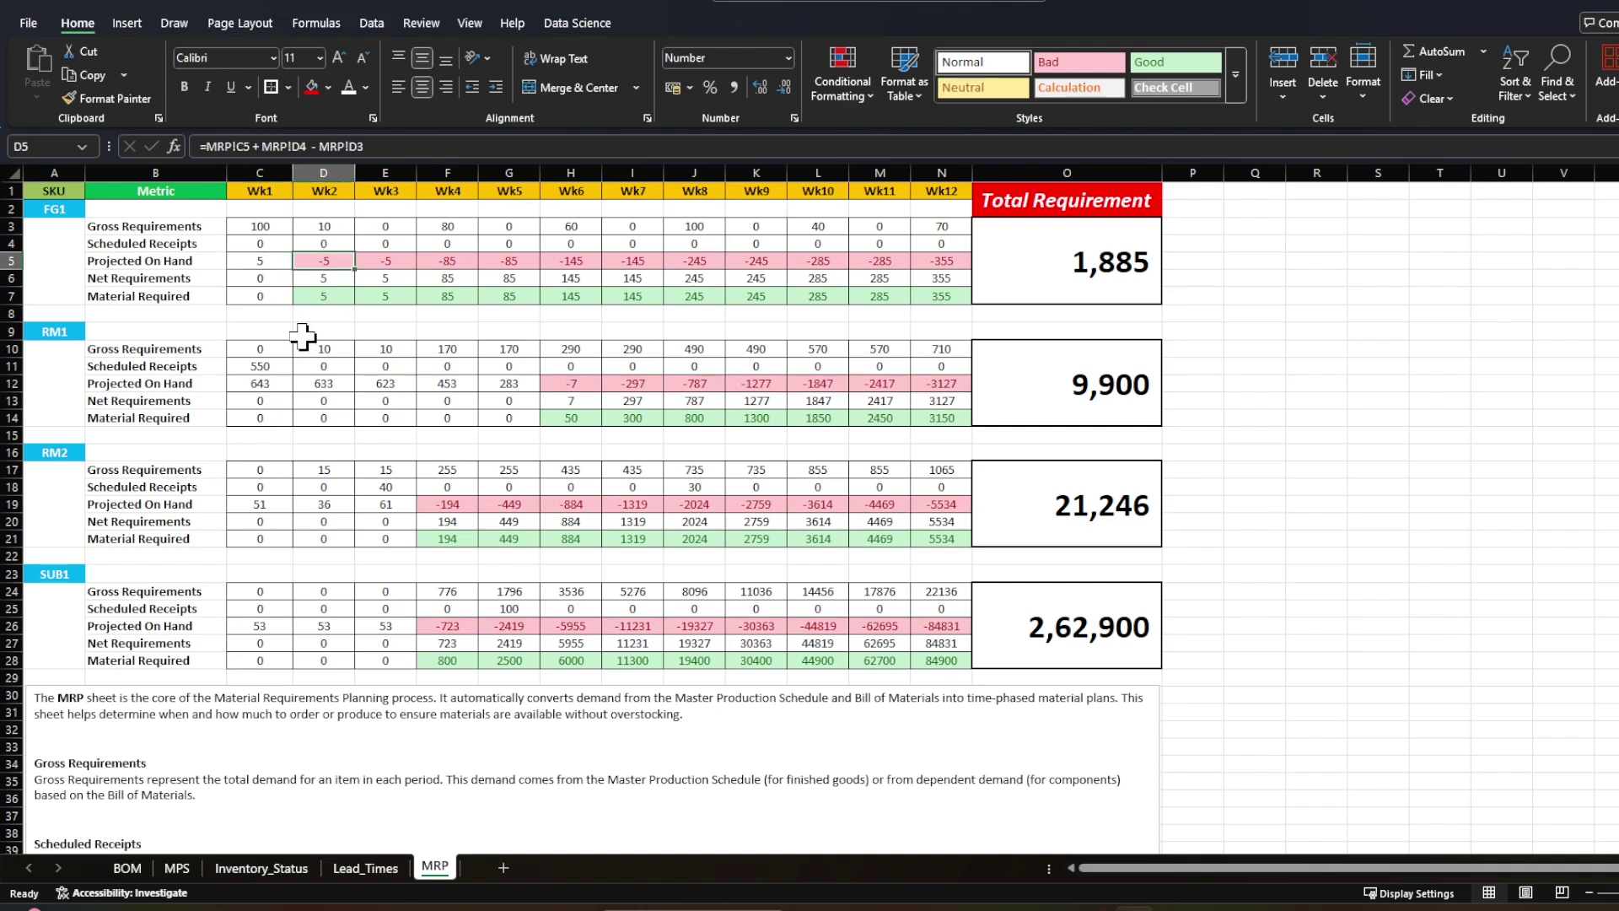
left_click(282, 263)
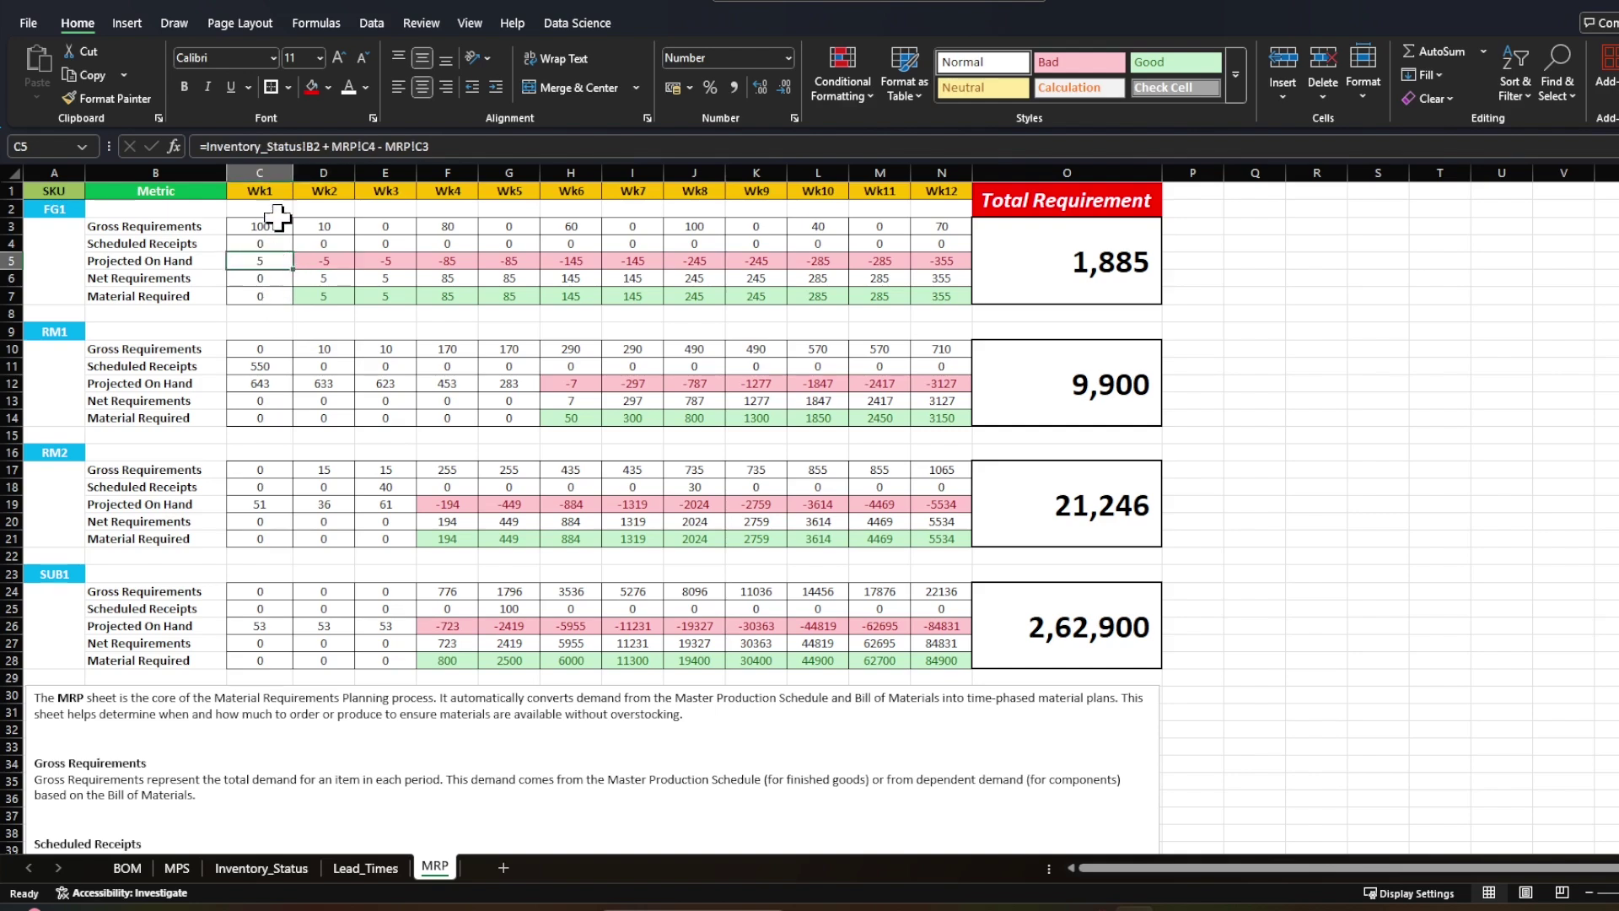
left_click(325, 261)
left_click(250, 147)
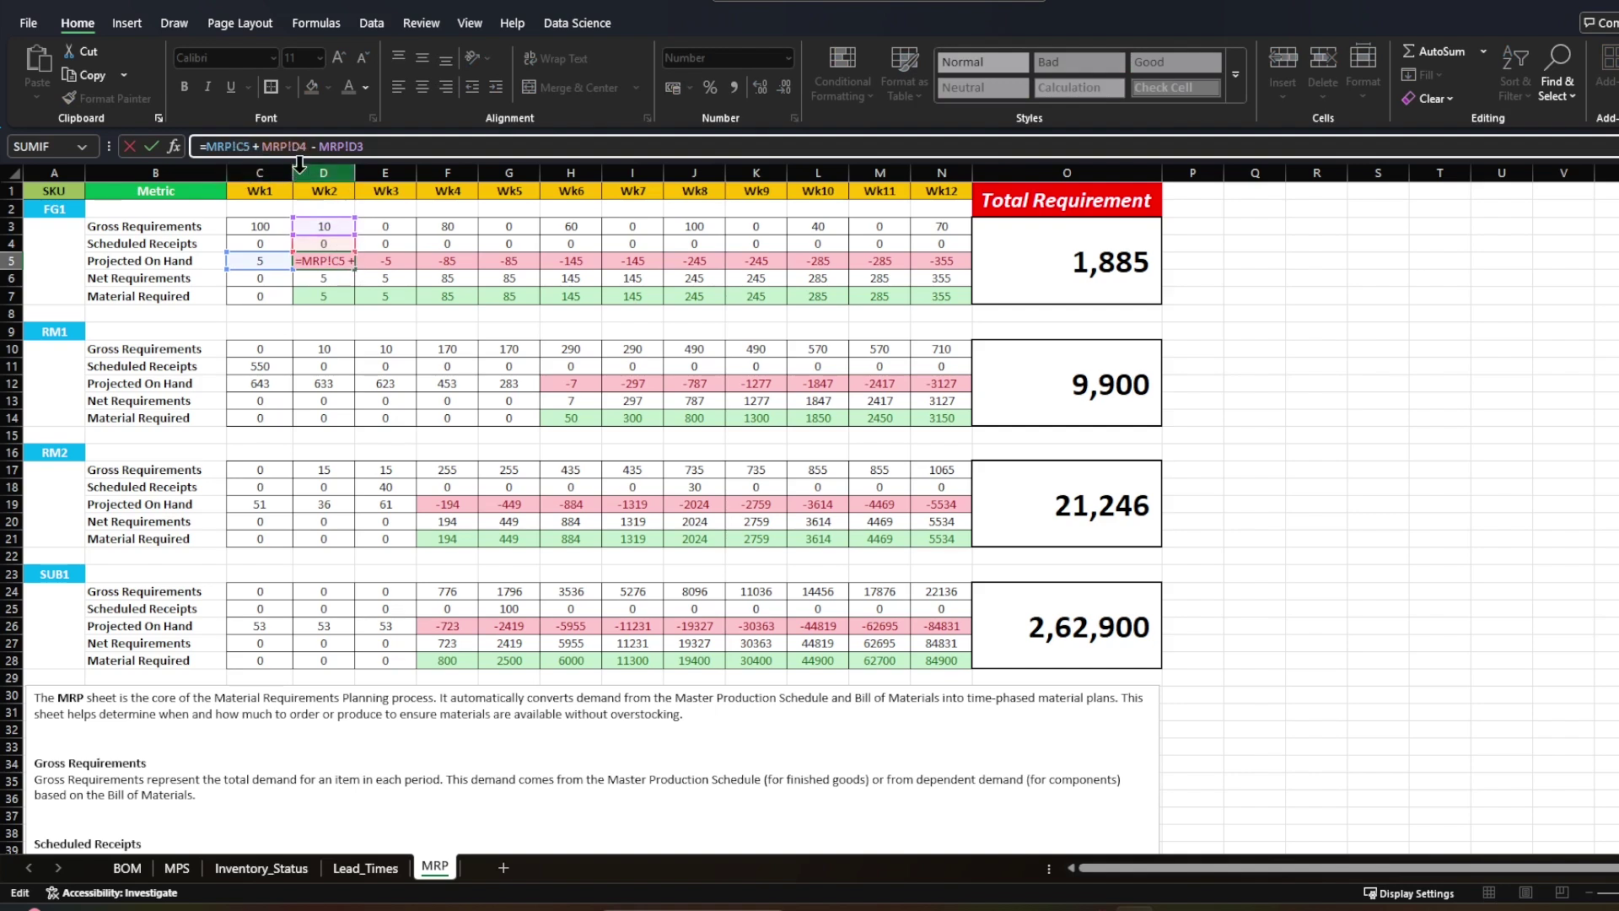
left_click_drag(306, 147, 261, 147)
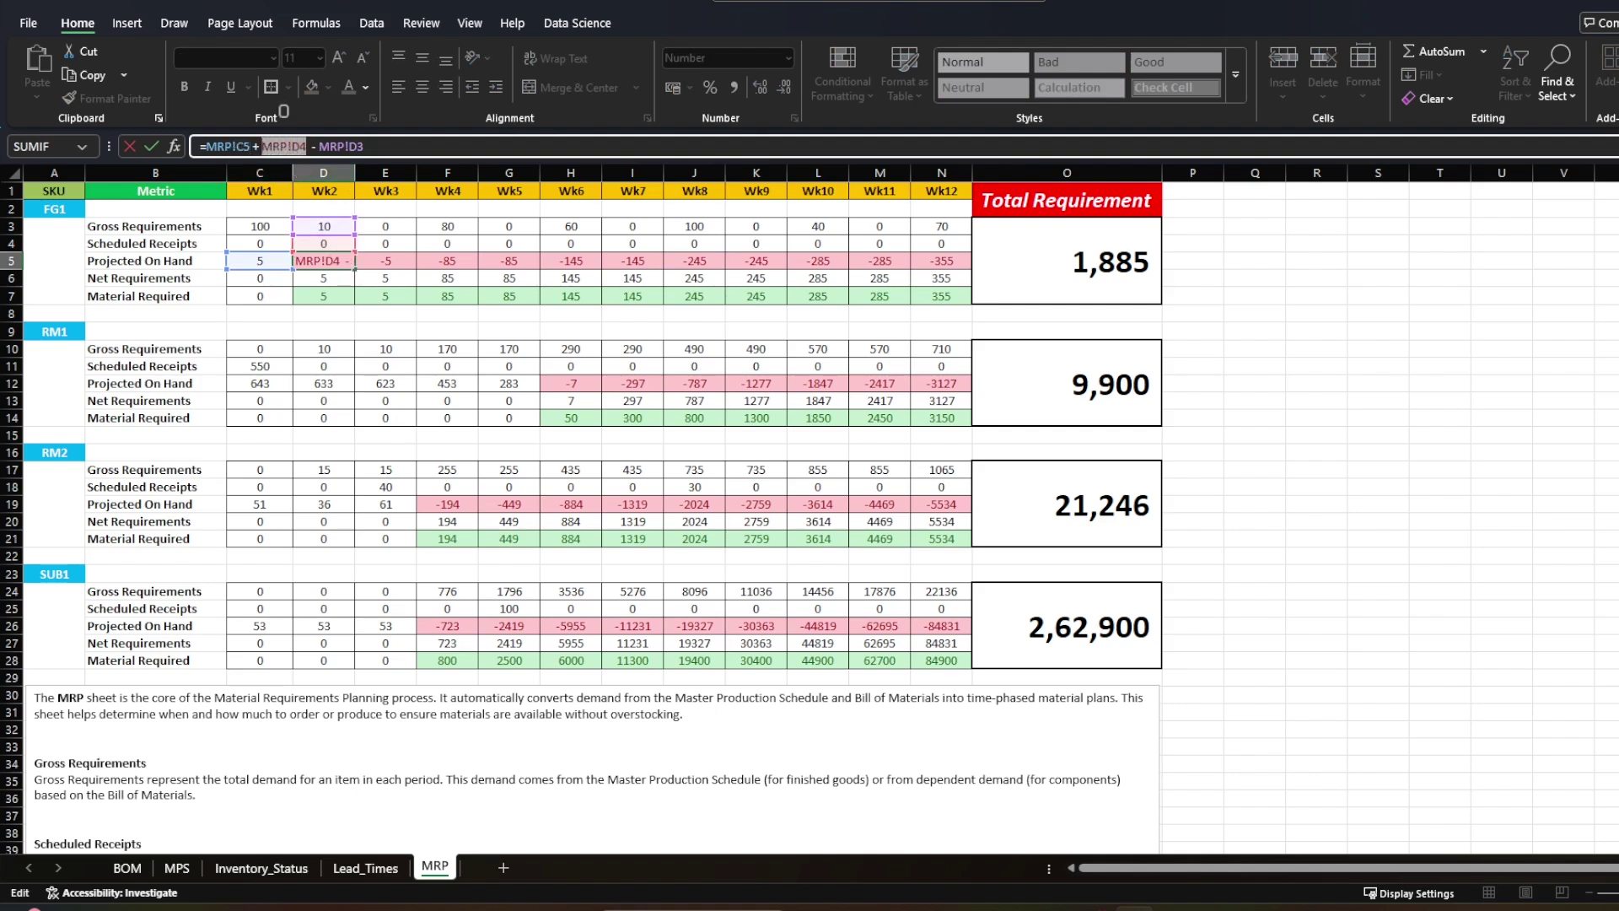
left_click_drag(364, 147, 318, 147)
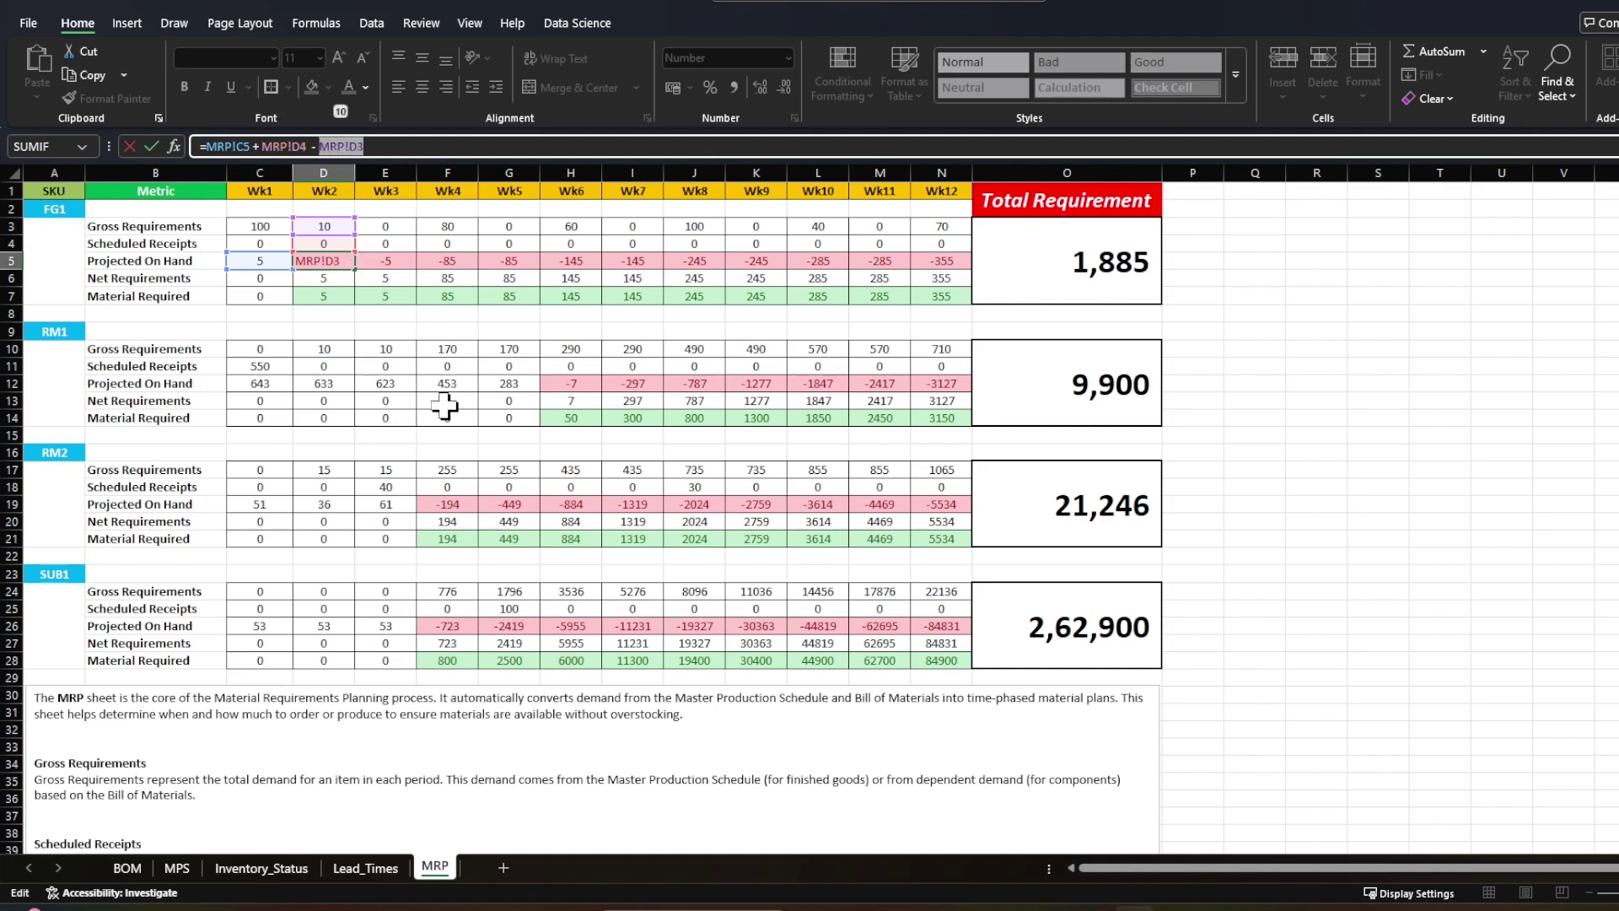
key("Return")
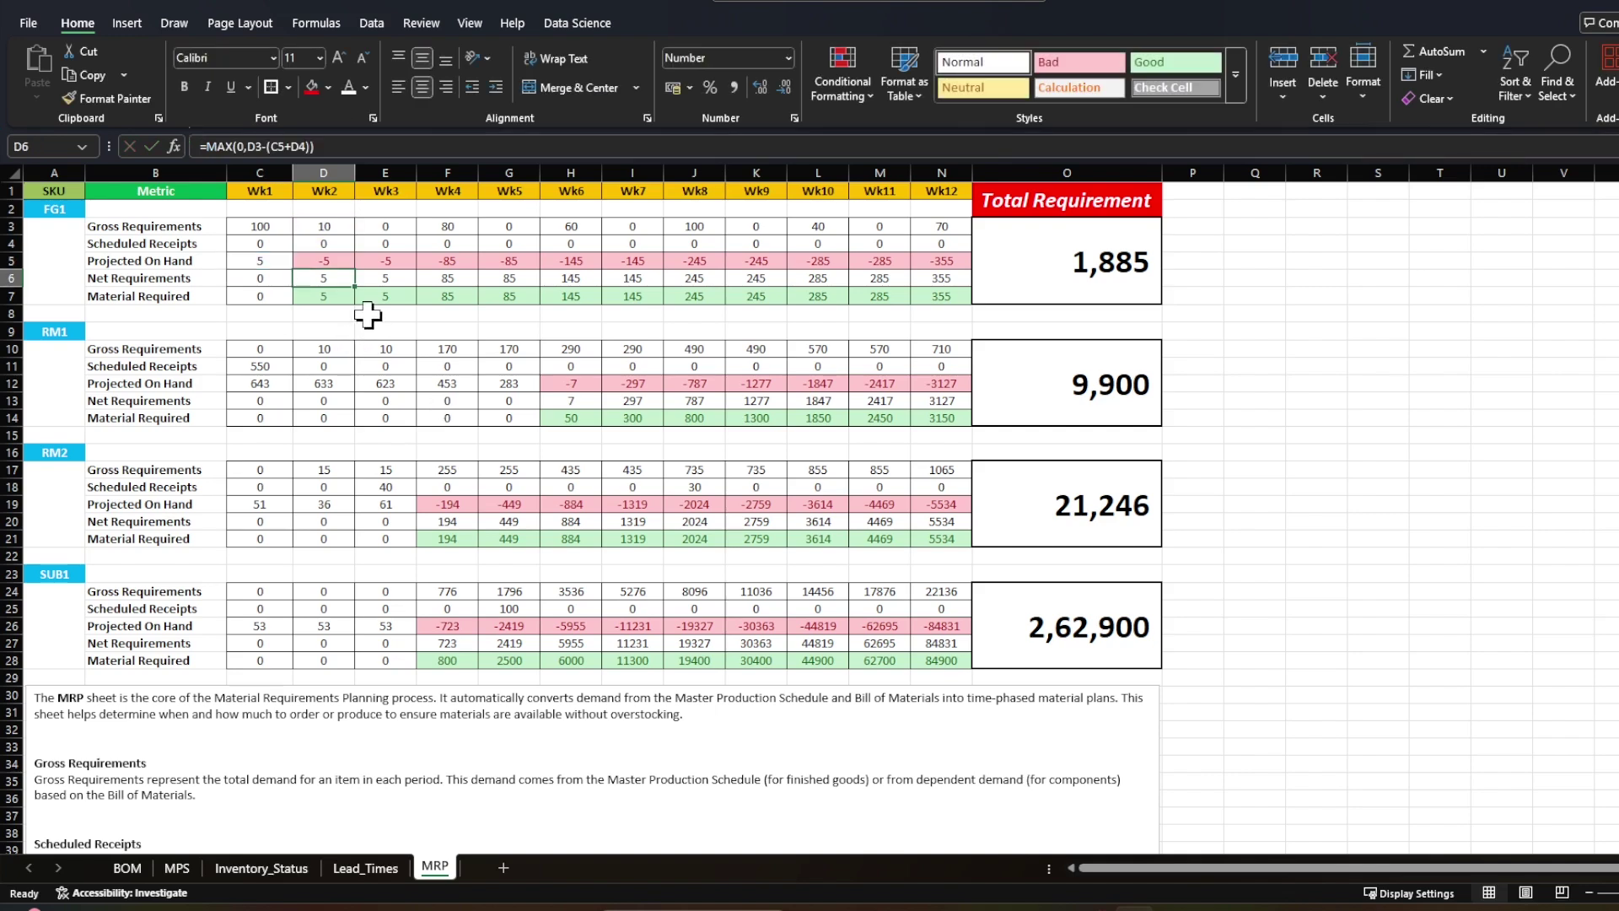
Step: Check FG1's Wk2 Gross Requirements and compare the Wk2 Projected On Hand formulas of FG1 and RM1
left_click(327, 226)
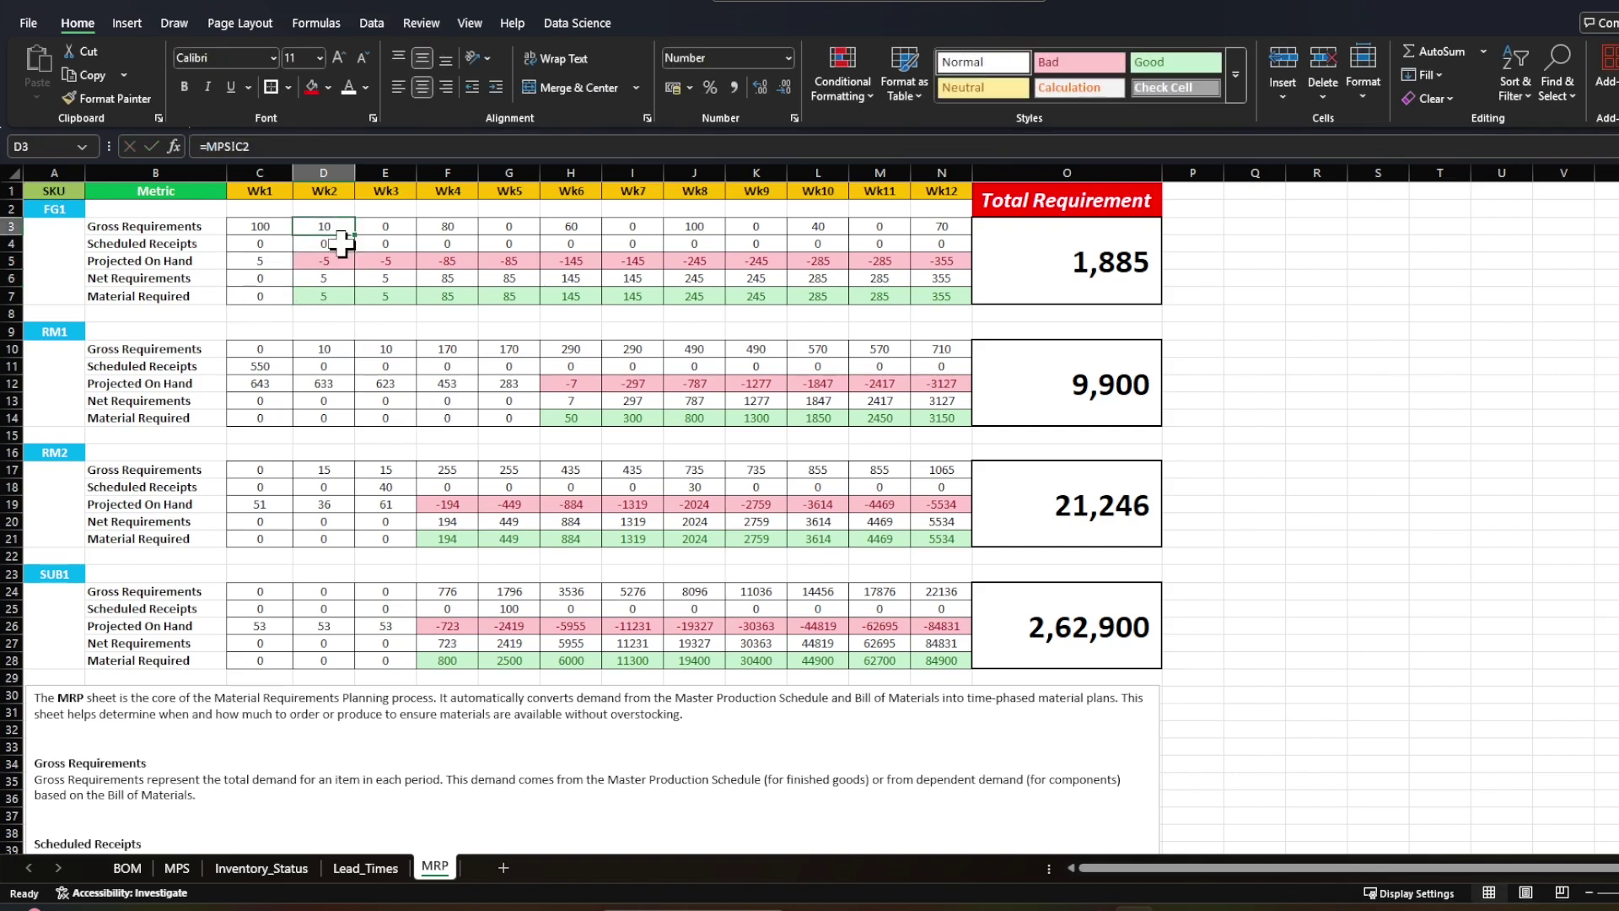
left_click(335, 262)
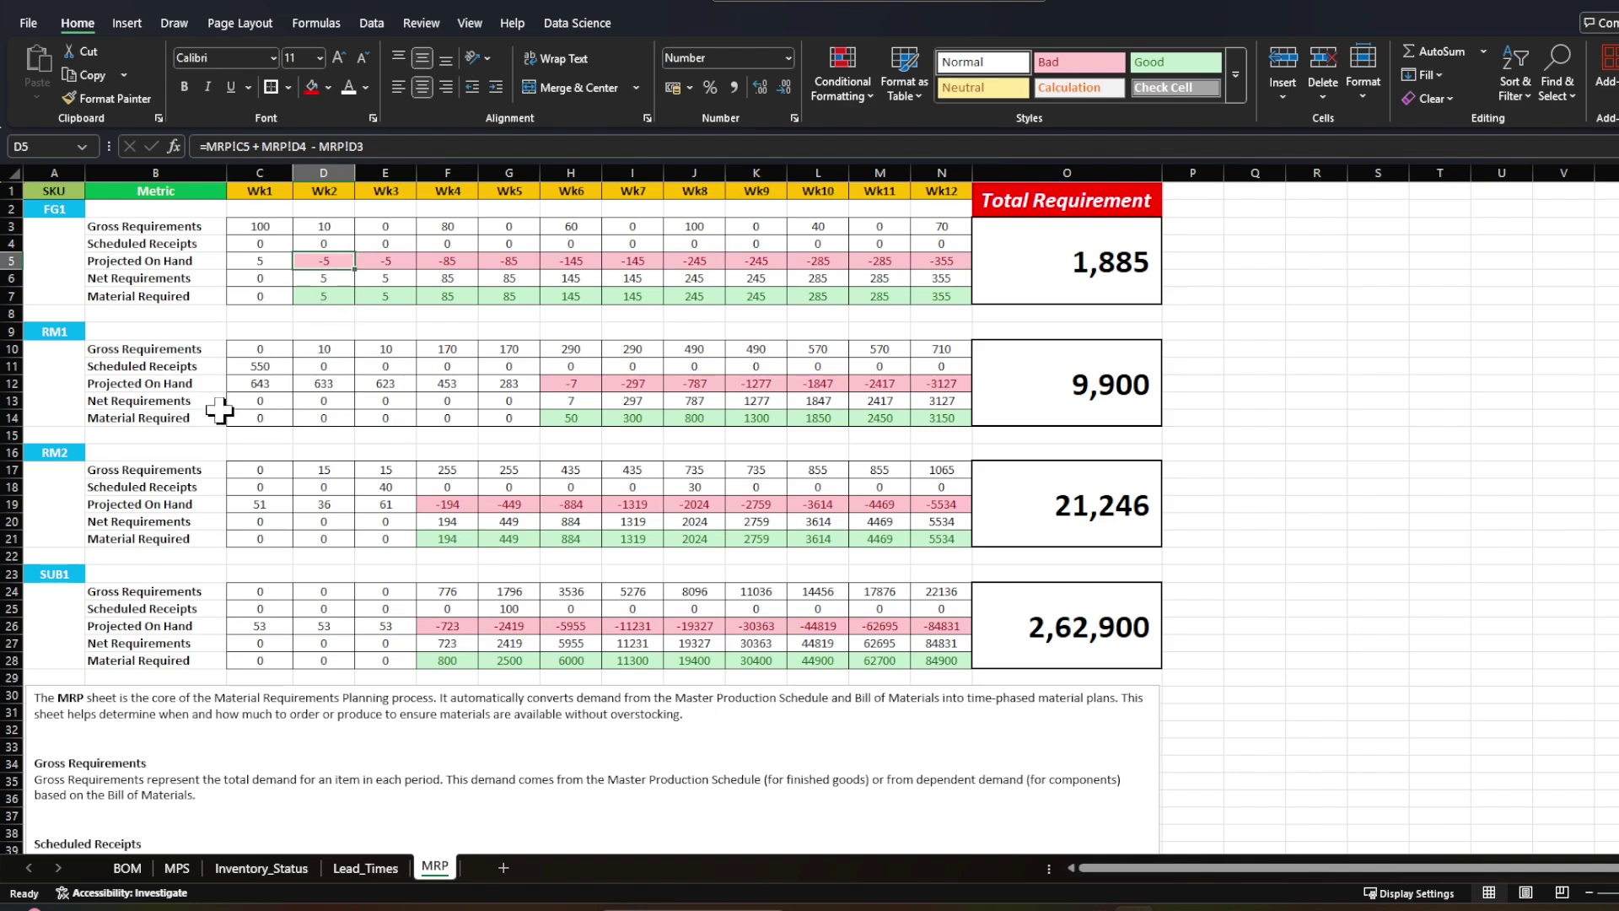
left_click(336, 387)
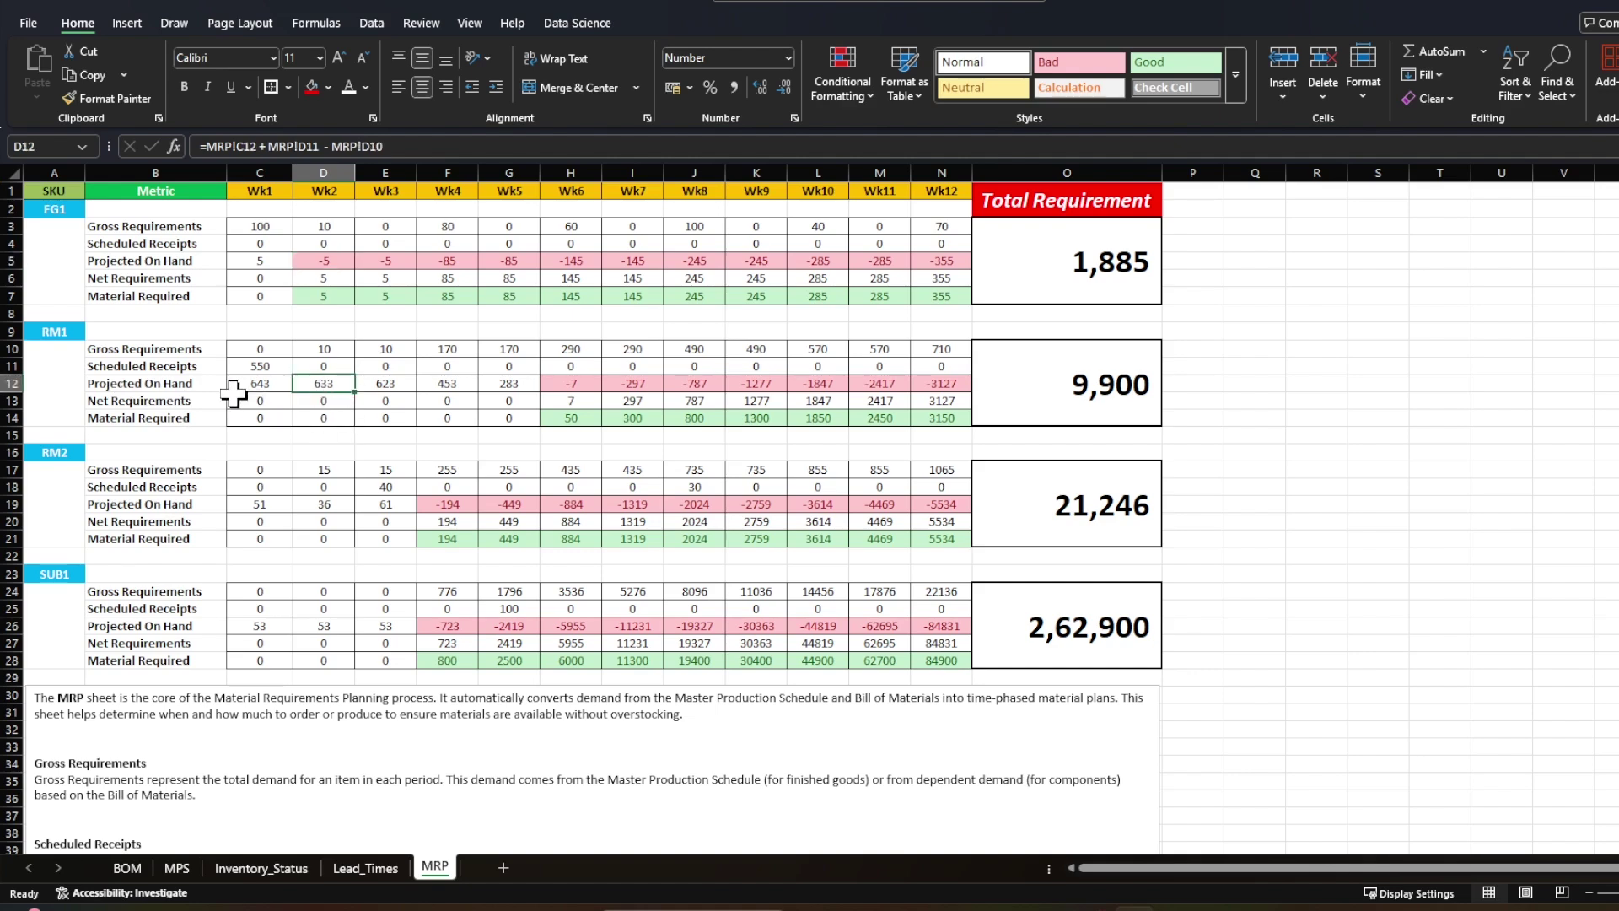
Step: Inspect RM1's Wk2 Scheduled Receipts and Gross Requirements formulas alongside FG1's Wk2 Projected On Hand and Material Required formulas
left_click(332, 366)
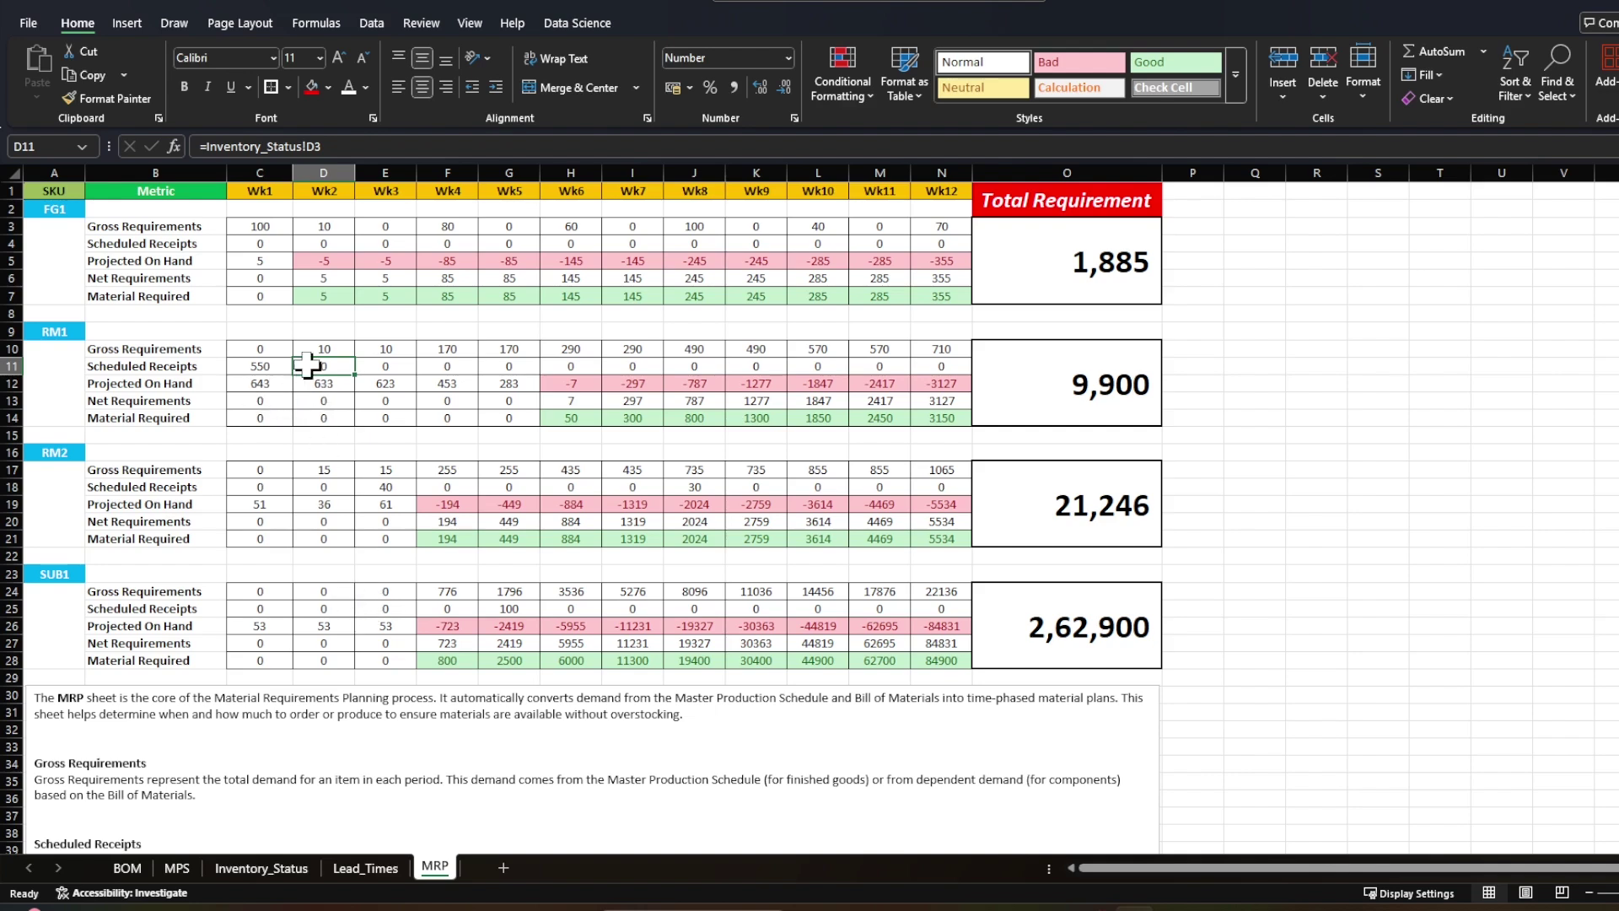
left_click(330, 349)
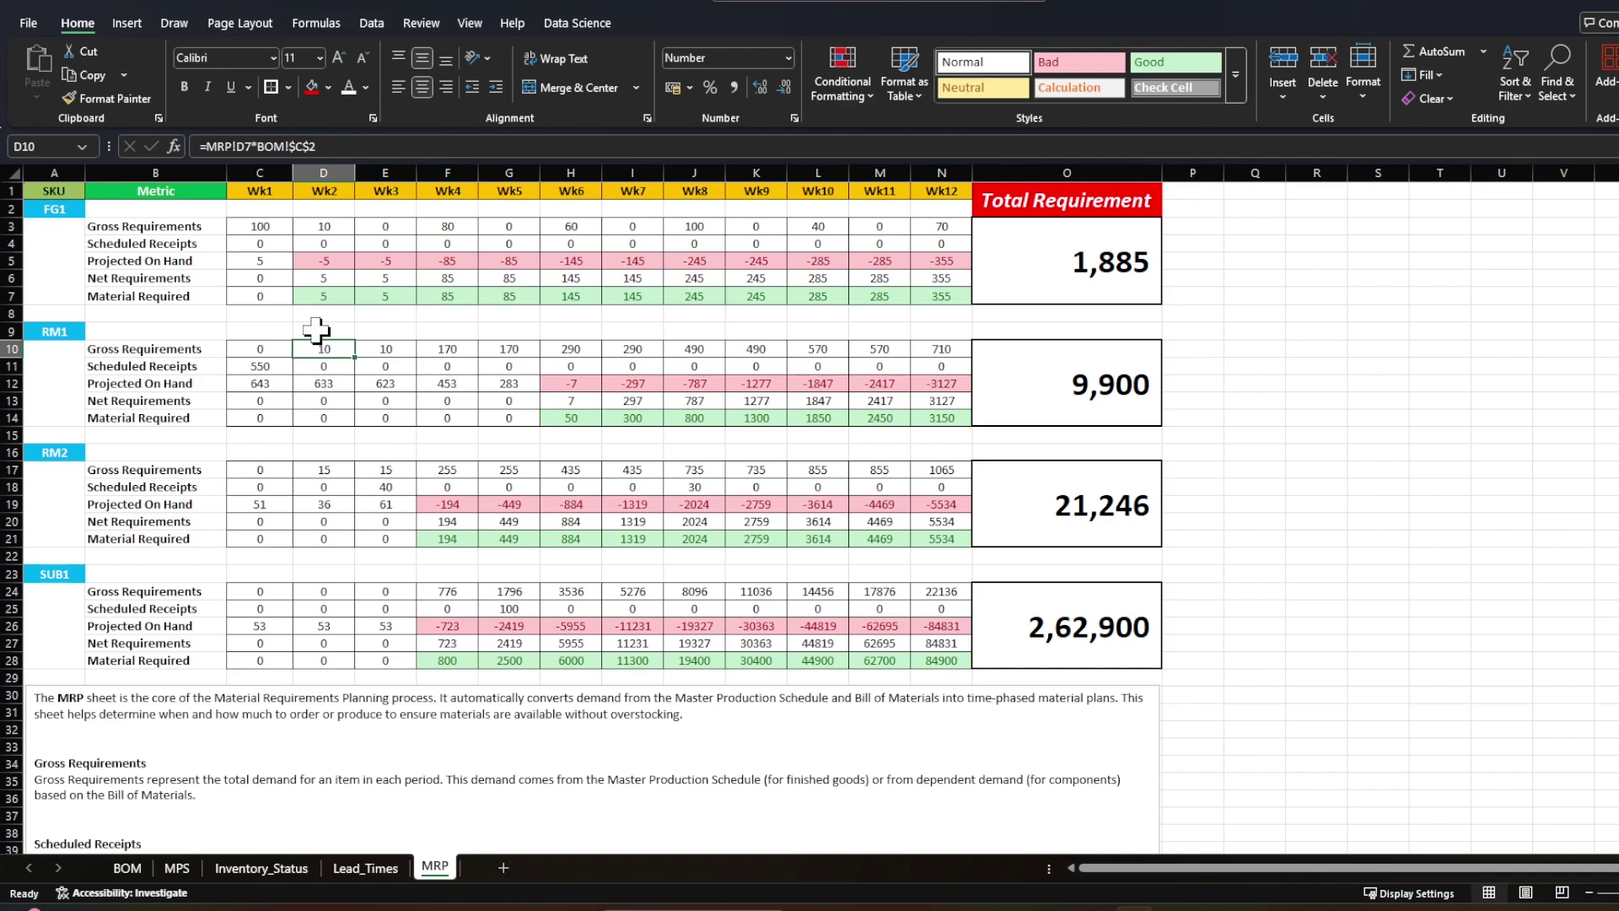
left_click(337, 261)
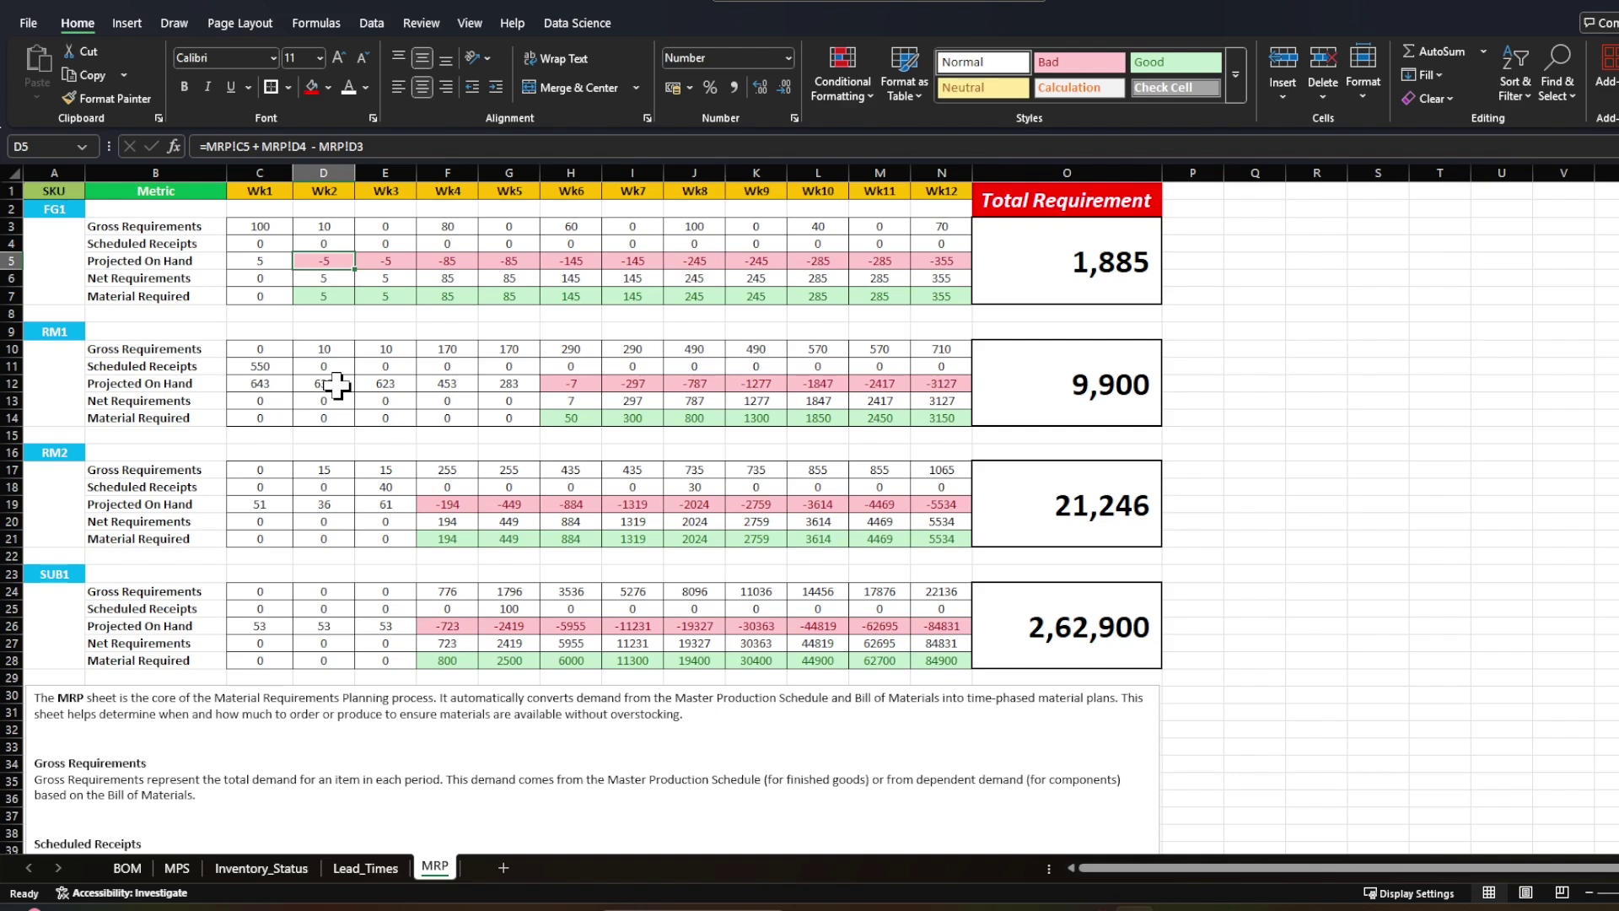
left_click(323, 295)
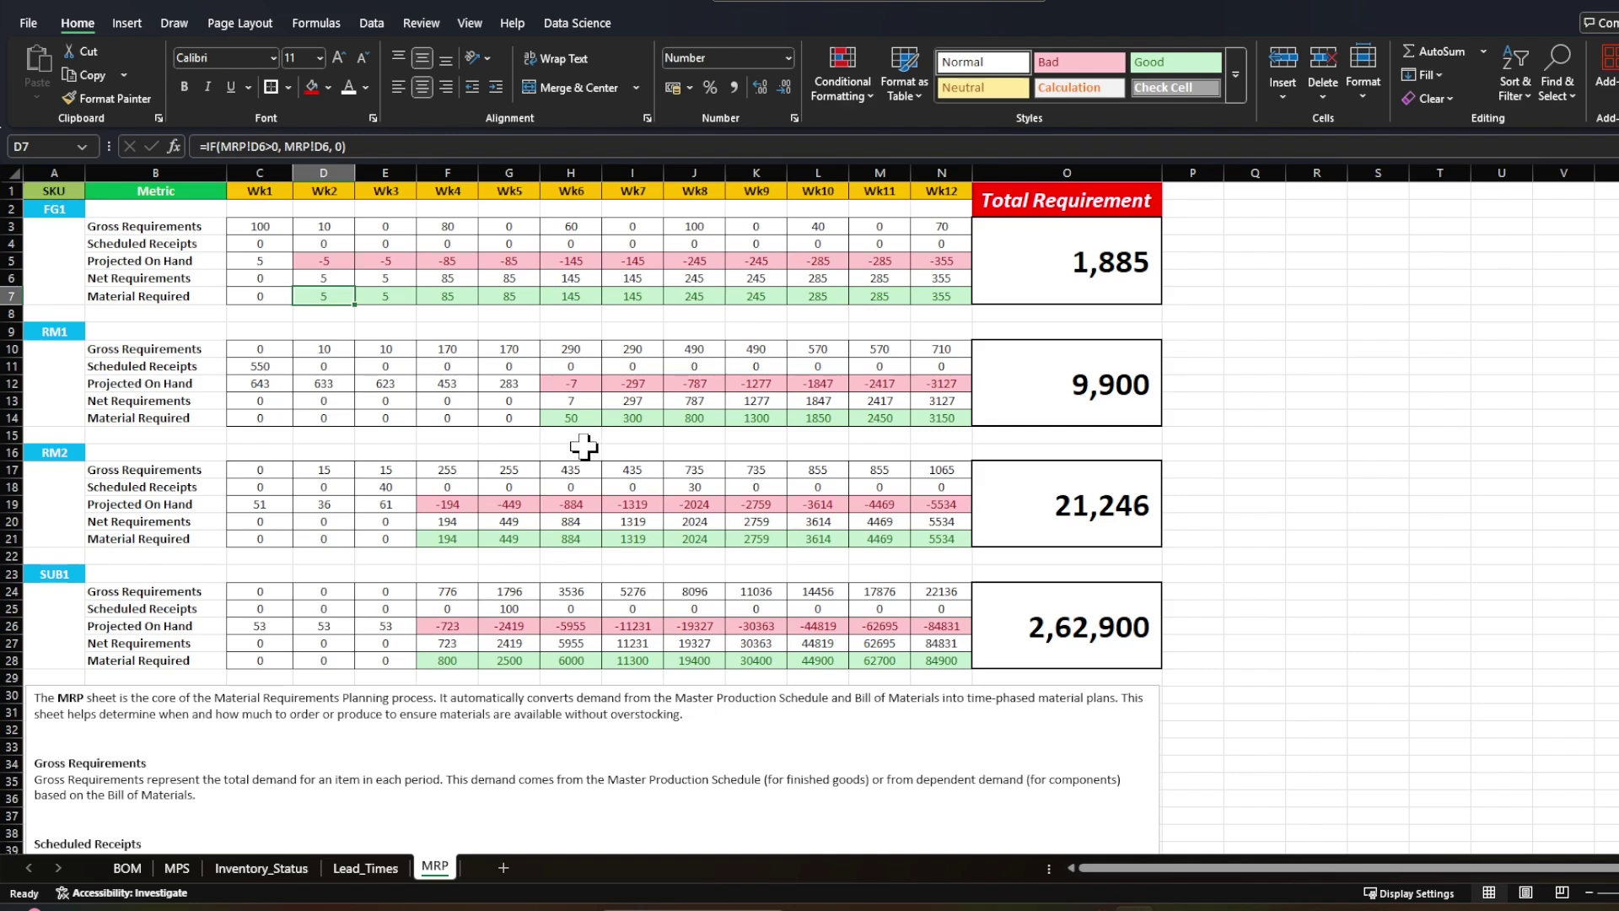
Step: Highlight RM1's Material Required quantities from Wk6 to Wk9 and review the metric definitions below the MRP tables
left_click_drag(561, 418, 758, 417)
left_click(818, 452)
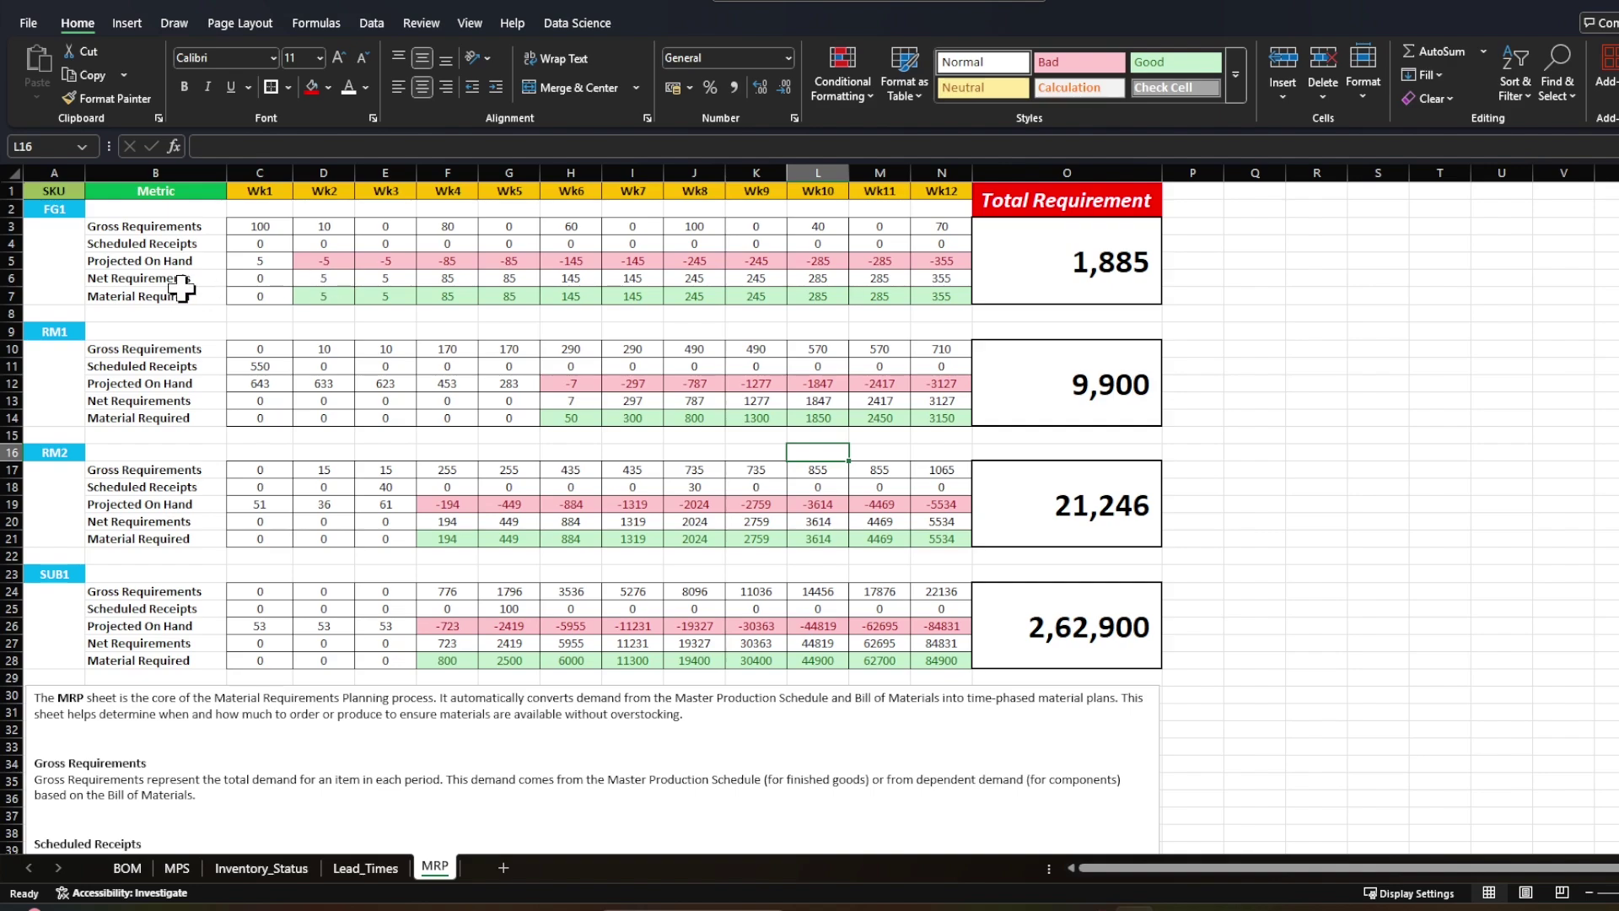
scroll(264, 518, "down", 5)
scroll(264, 518, "down", 2)
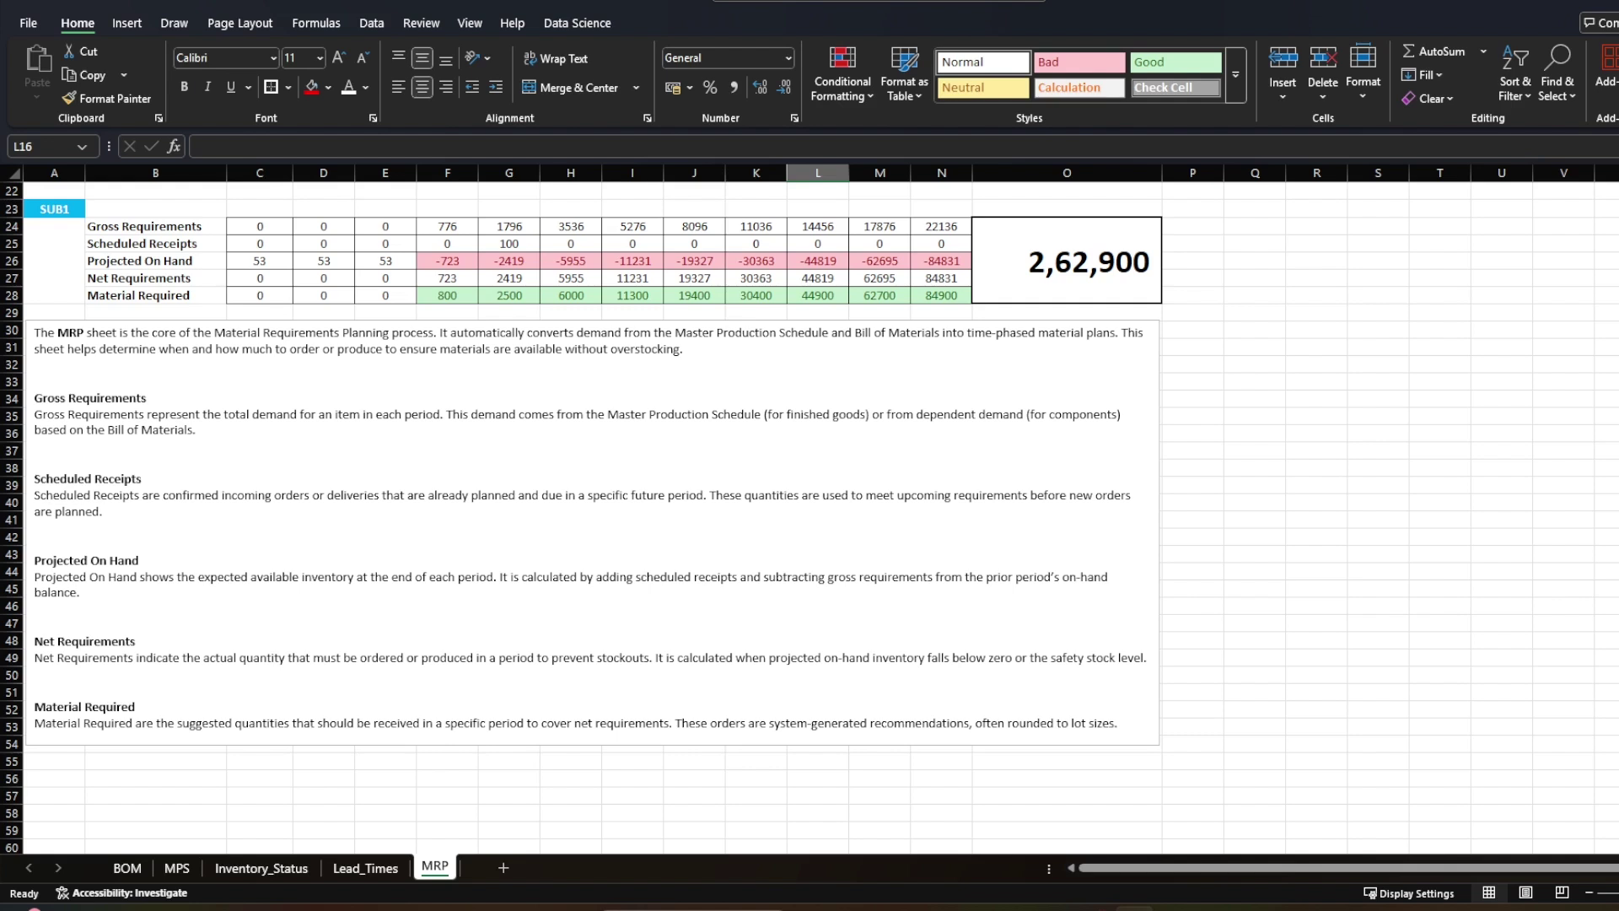
scroll(362, 303, "up", 7)
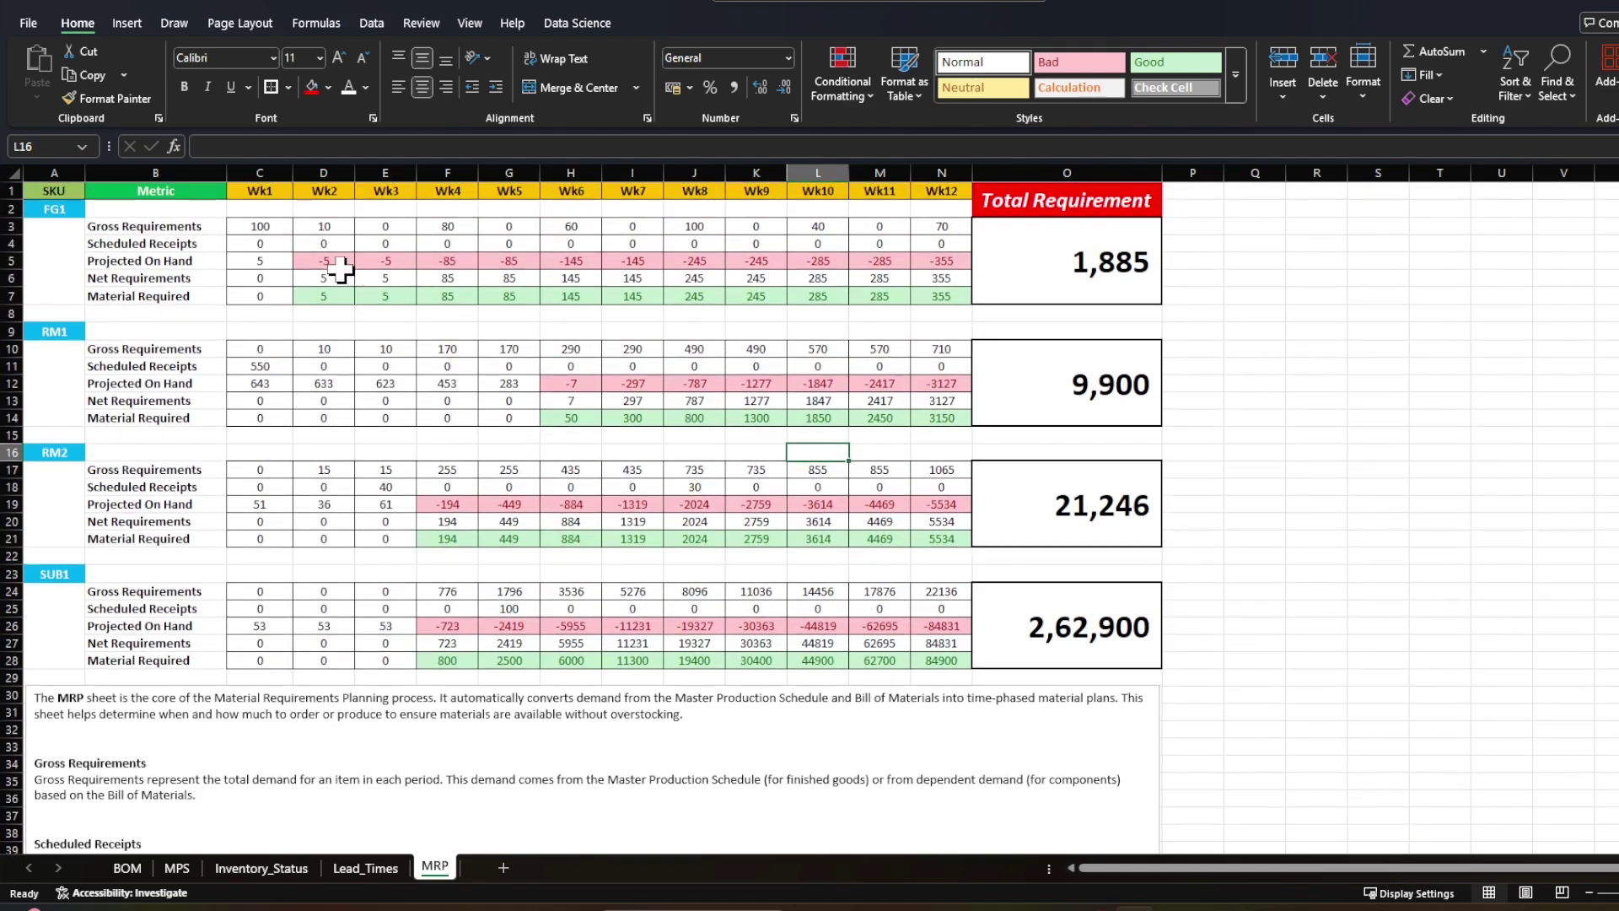
Step: Trace FG1's Wk2 Material Required from Projected On Hand through Net Requirements, and check the LotSize rules on Lead_Times
left_click(344, 262)
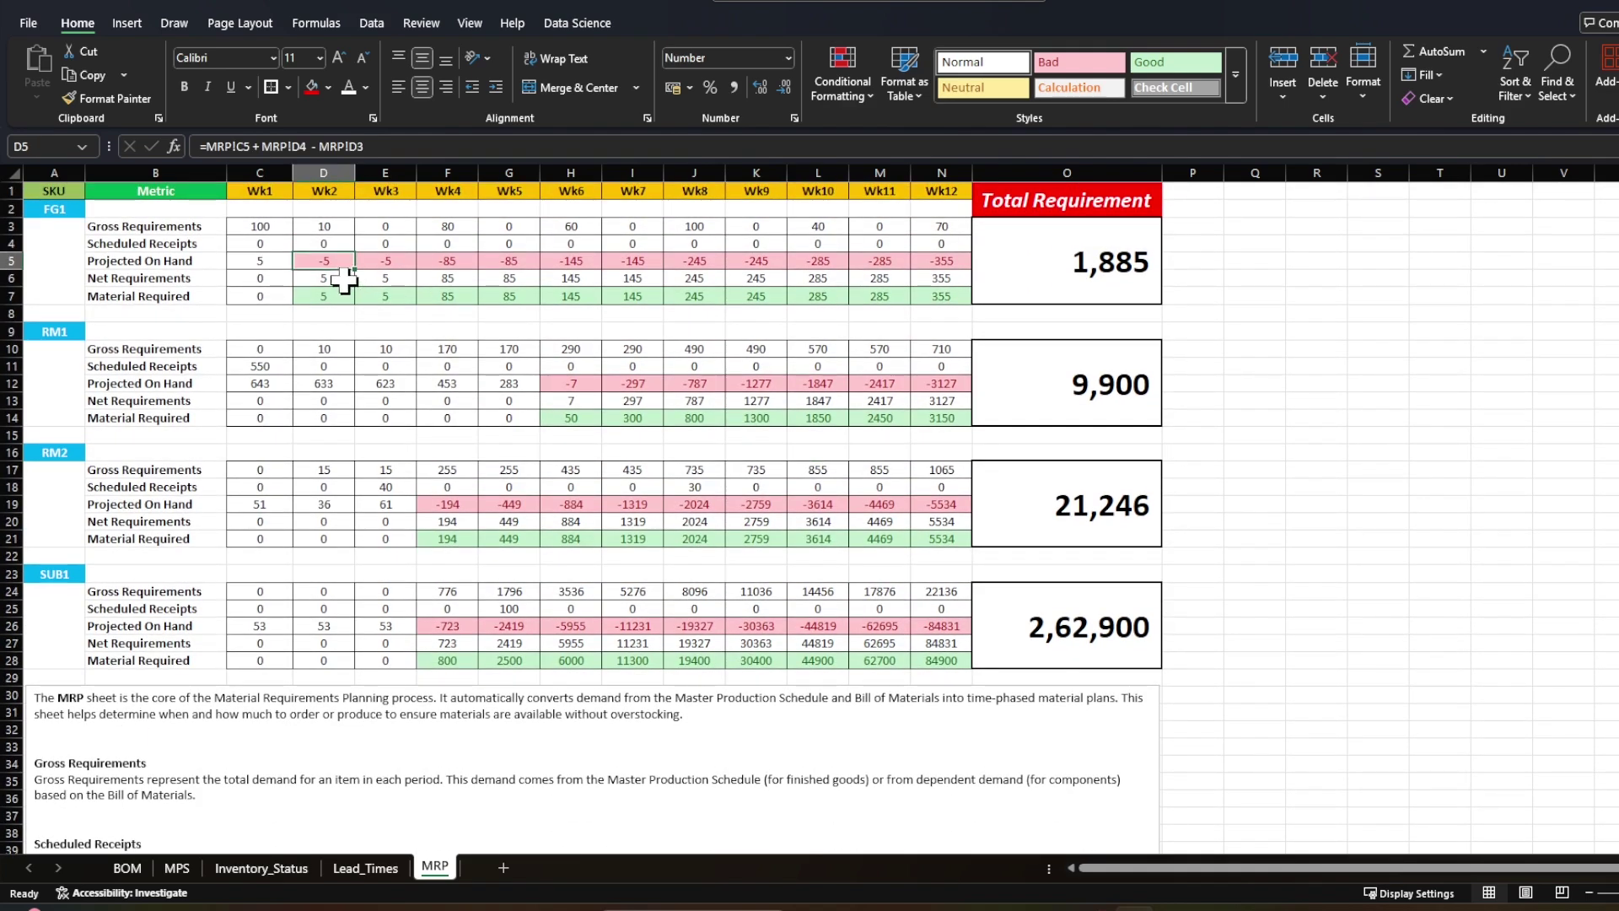
left_click(346, 279)
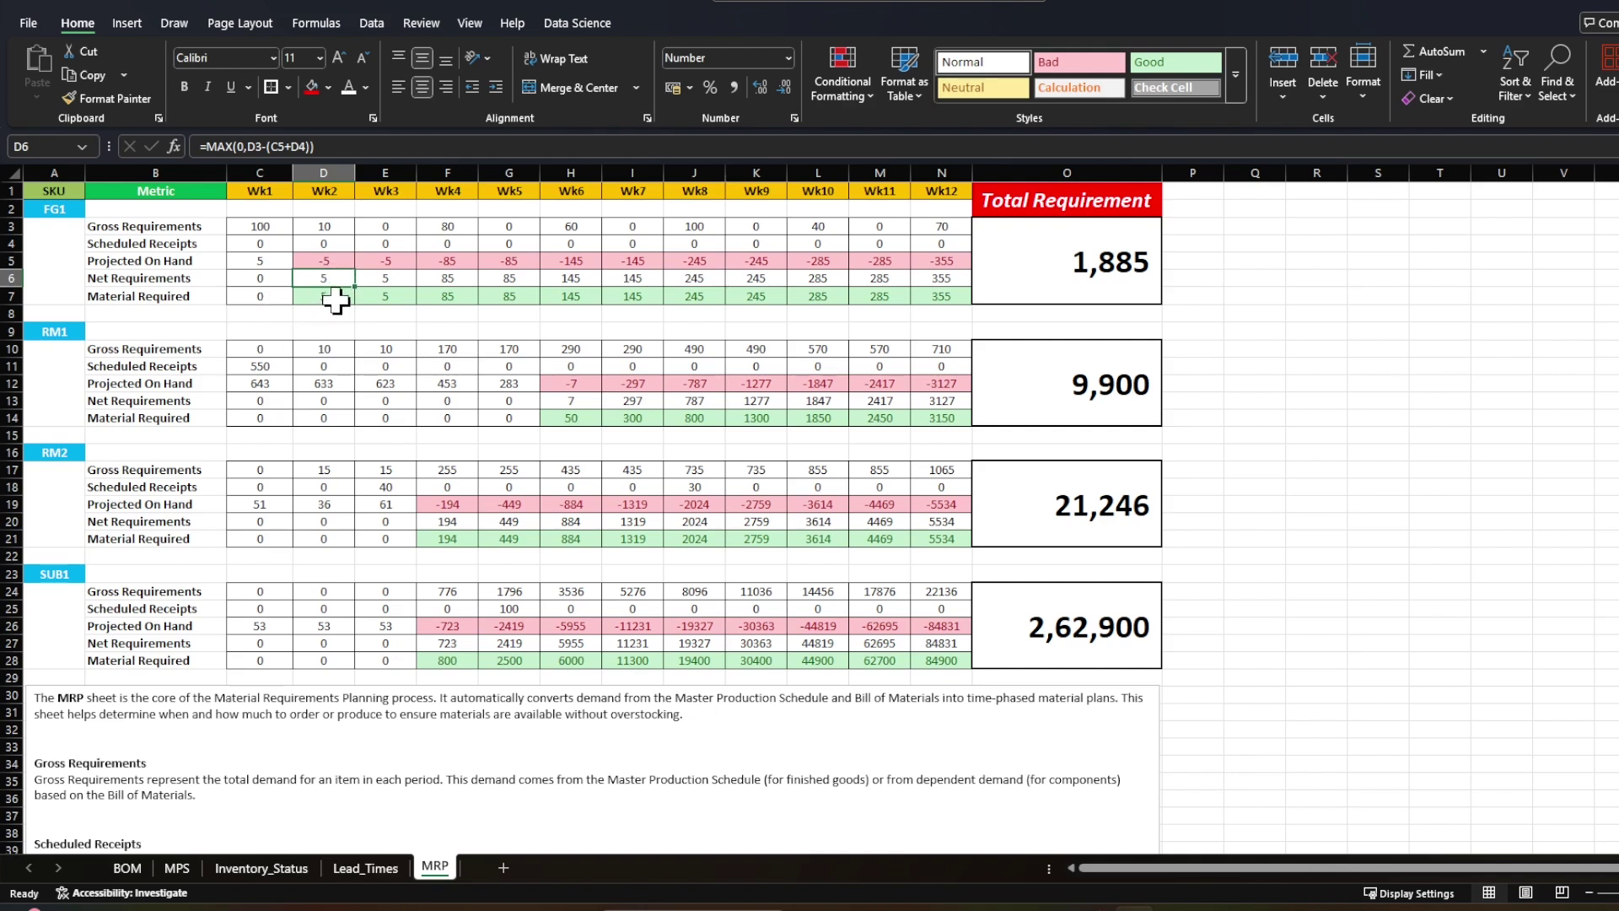
left_click(335, 297)
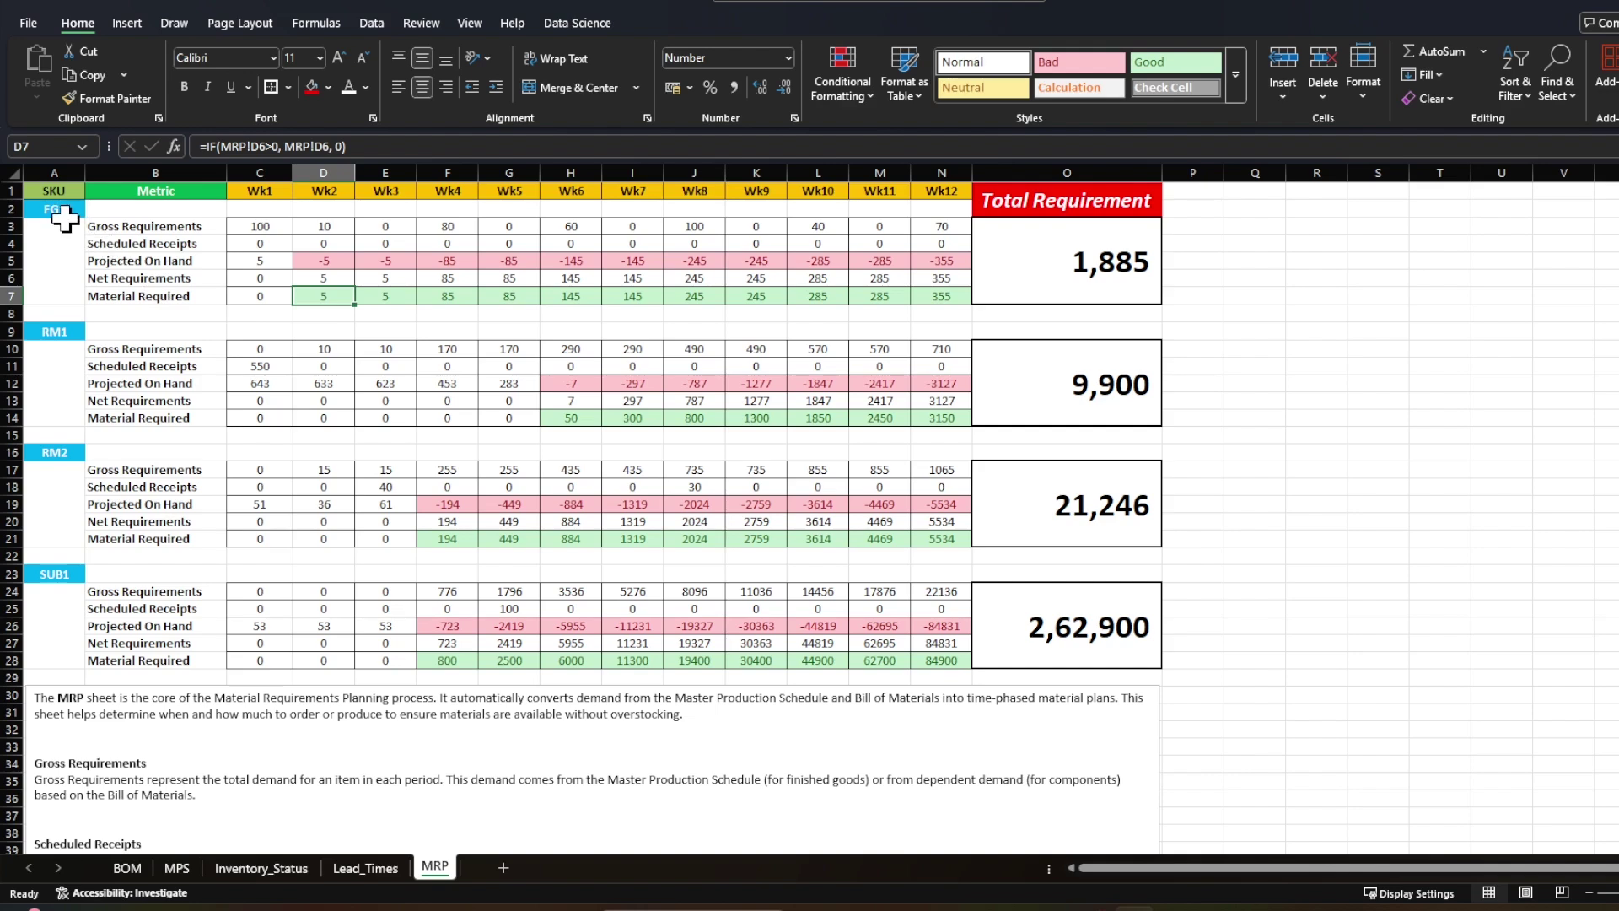
left_click(365, 868)
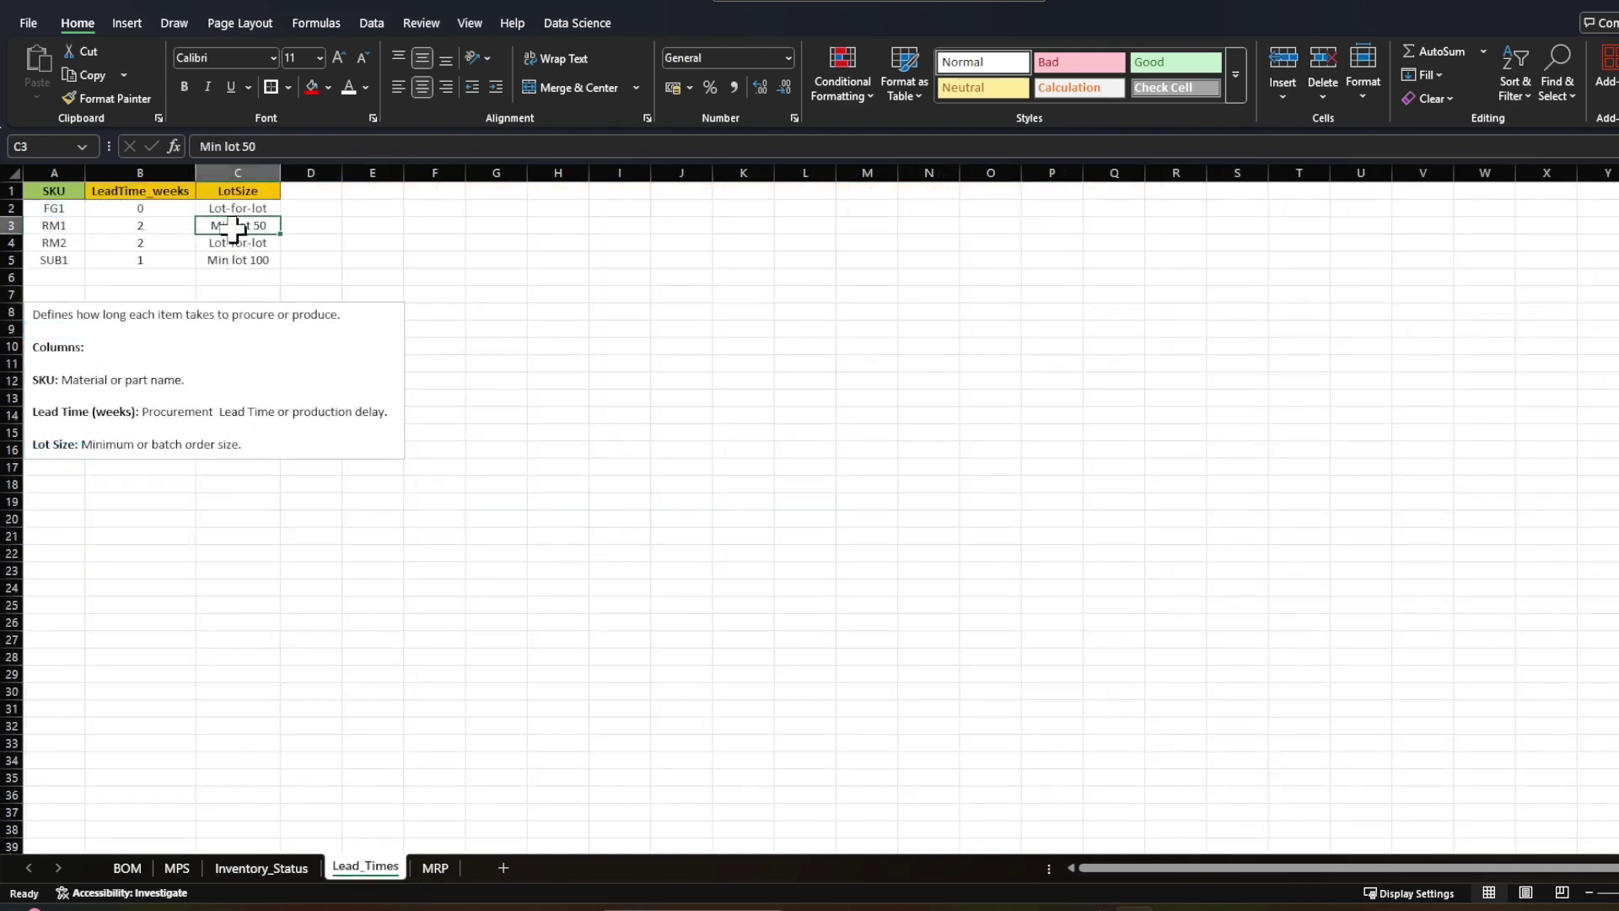
key("ctrl+Page_Down")
left_click_drag(321, 306, 343, 351)
key("Escape")
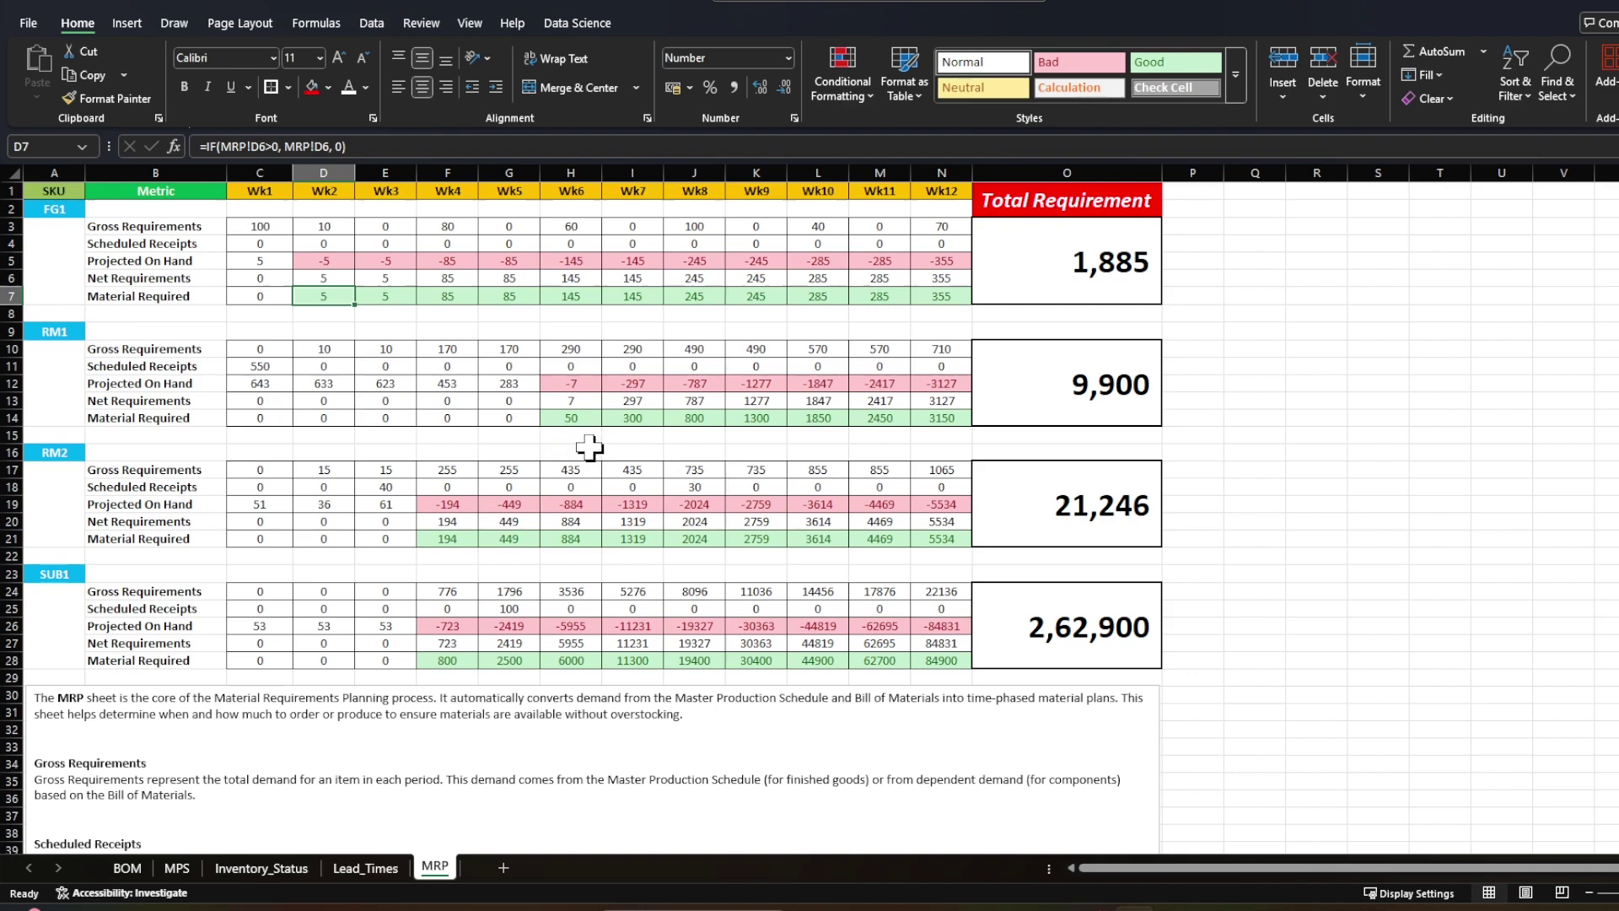
Step: Compare RM1's Net Requirements and Material Required formulas on the MRP sheet for Wk6 and Wk7
left_click(575, 417)
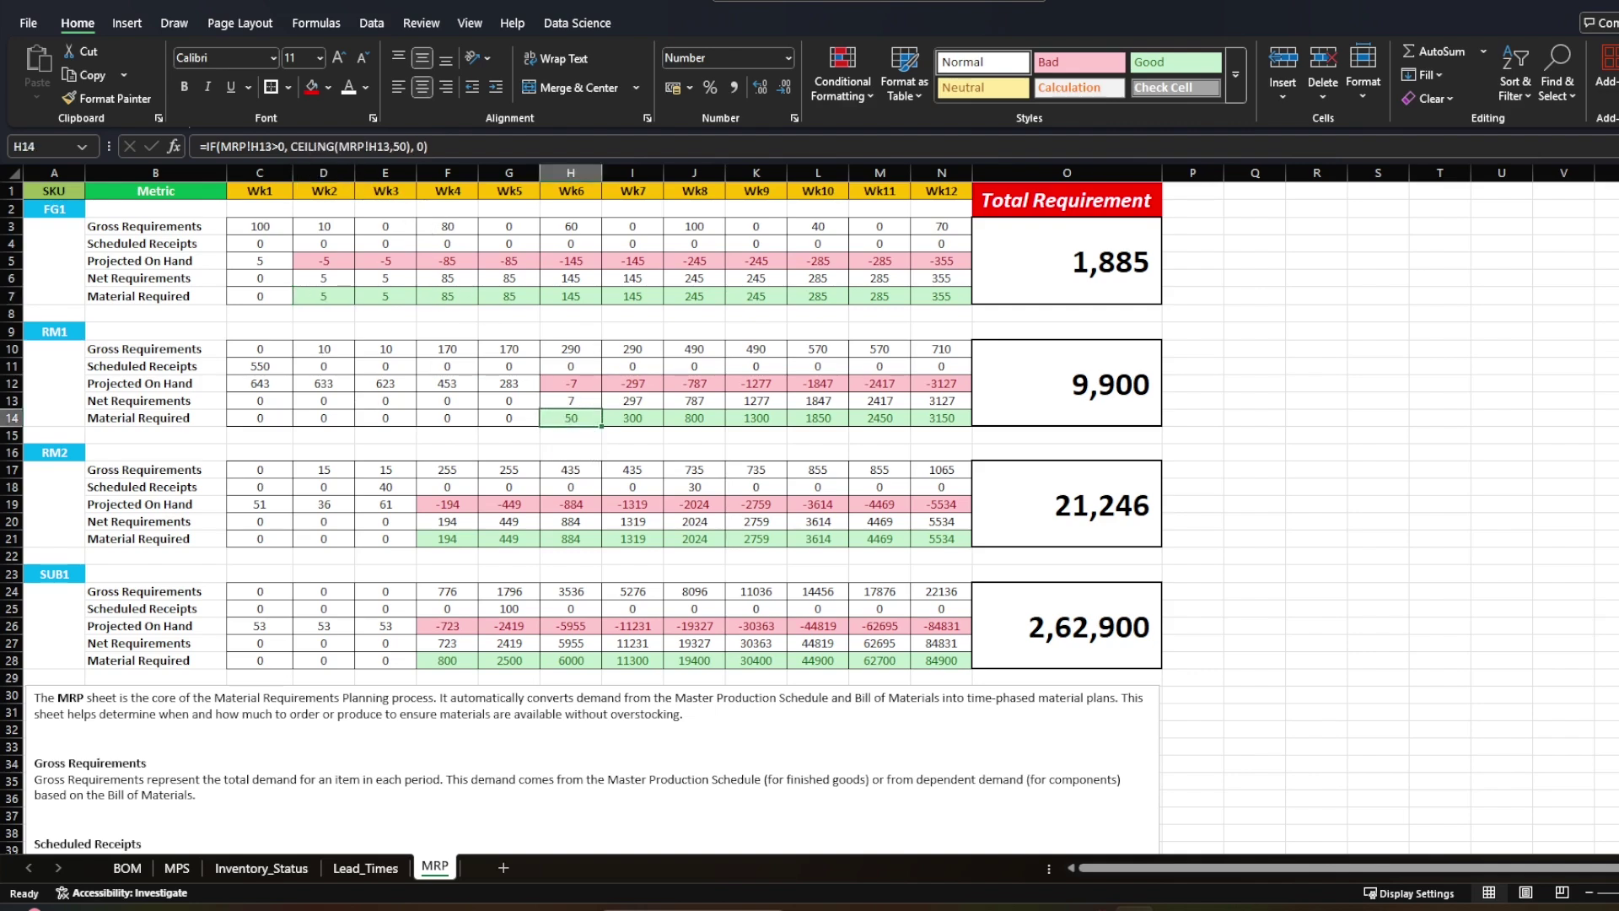
key("F2")
key("Return")
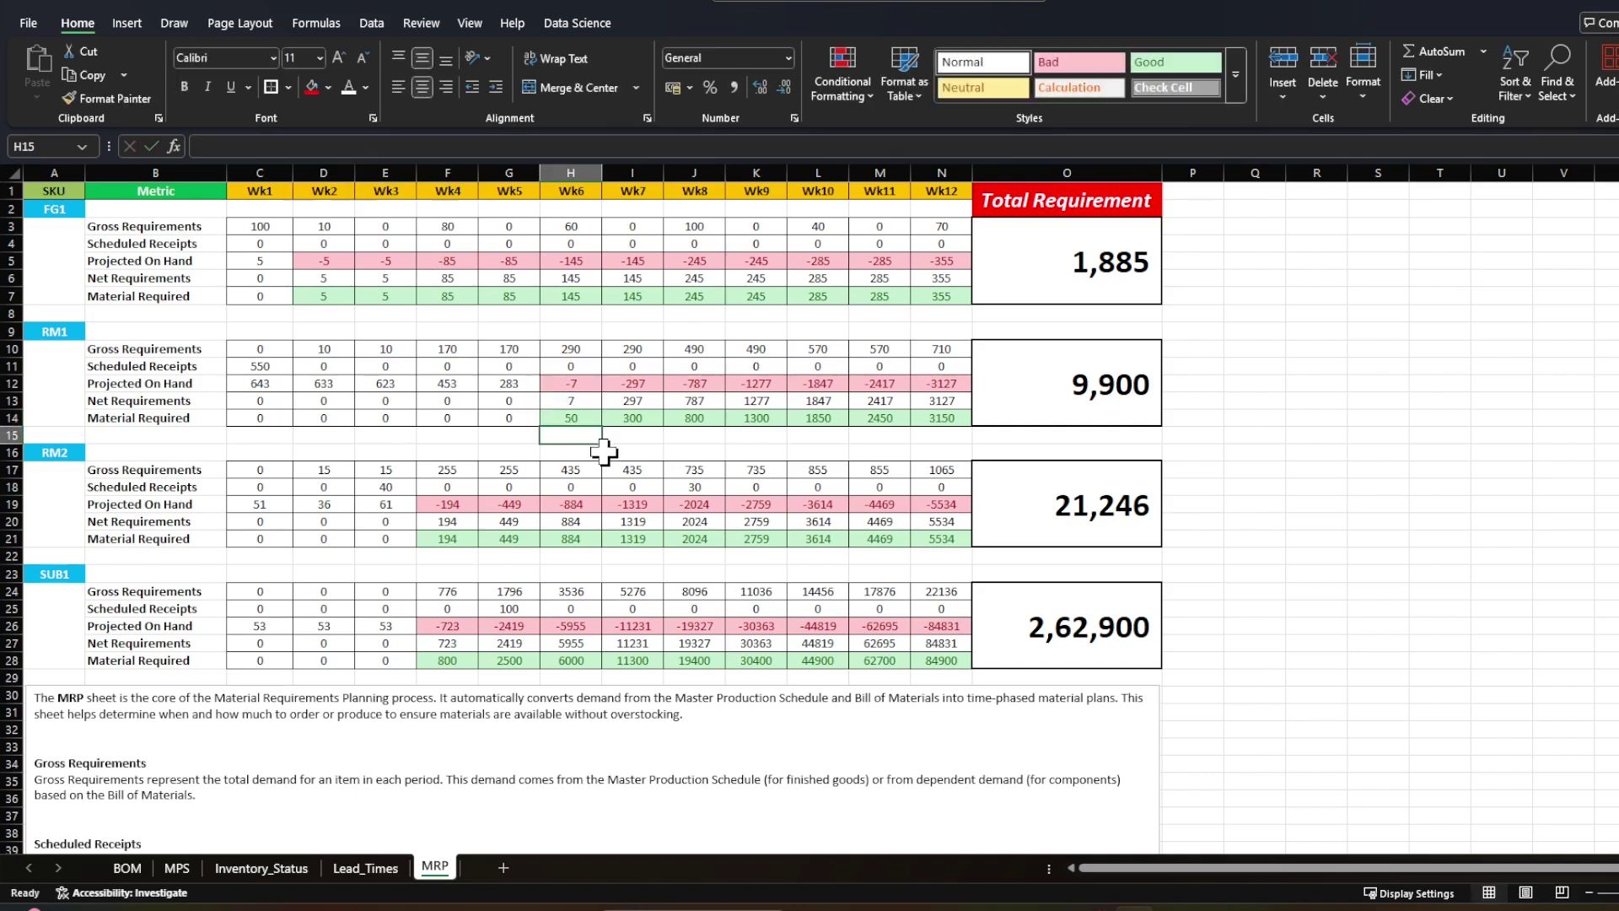
left_click(580, 401)
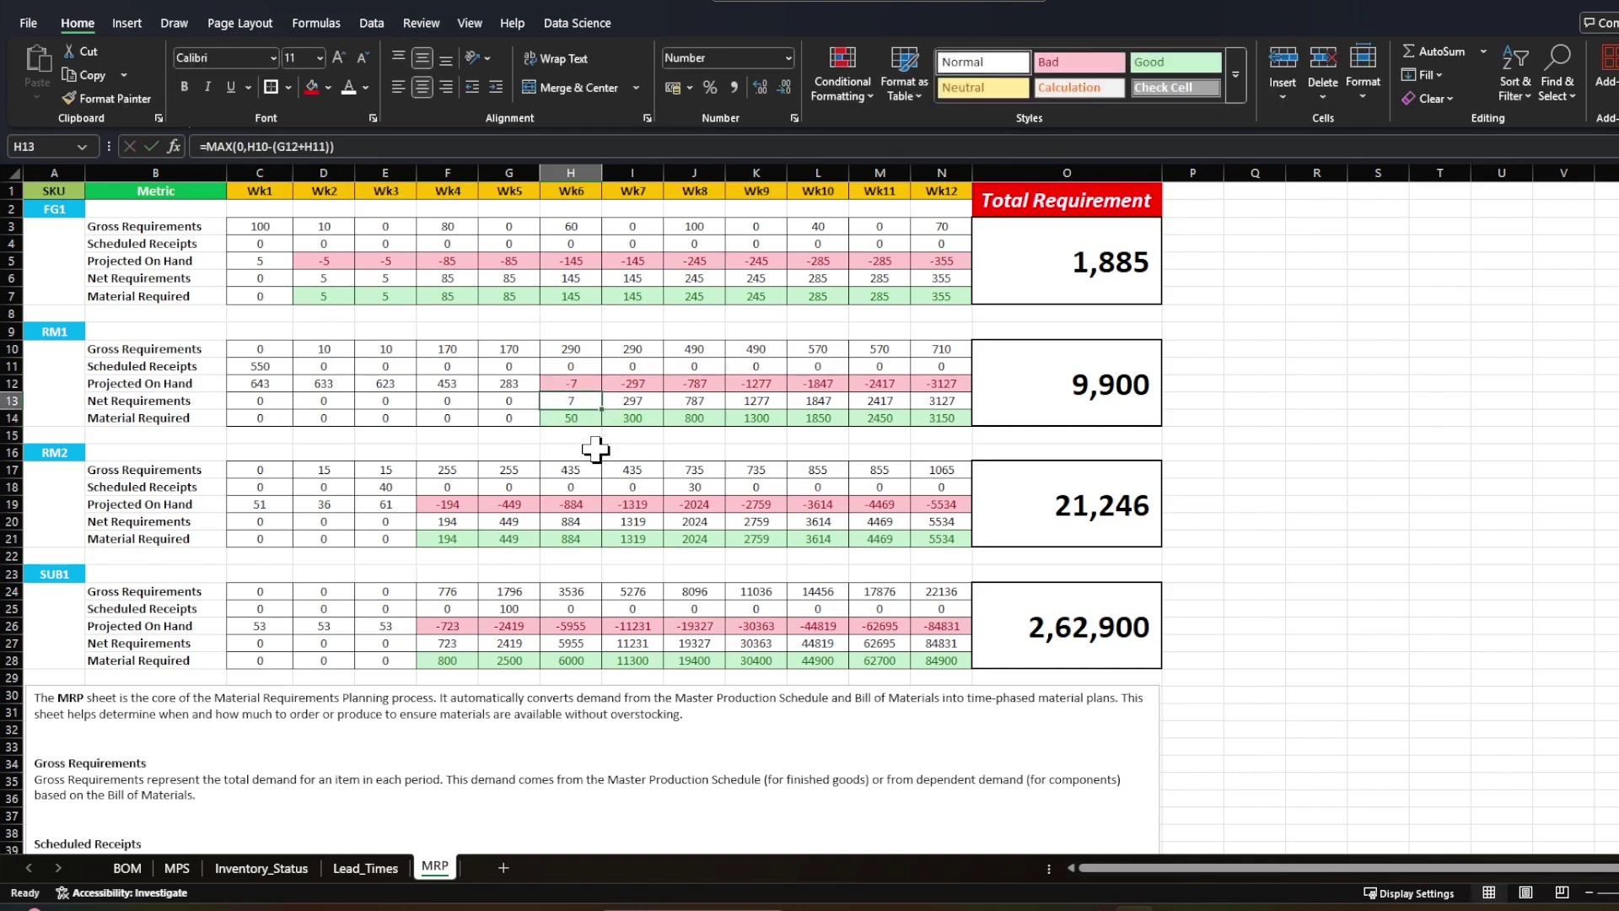
key("Down")
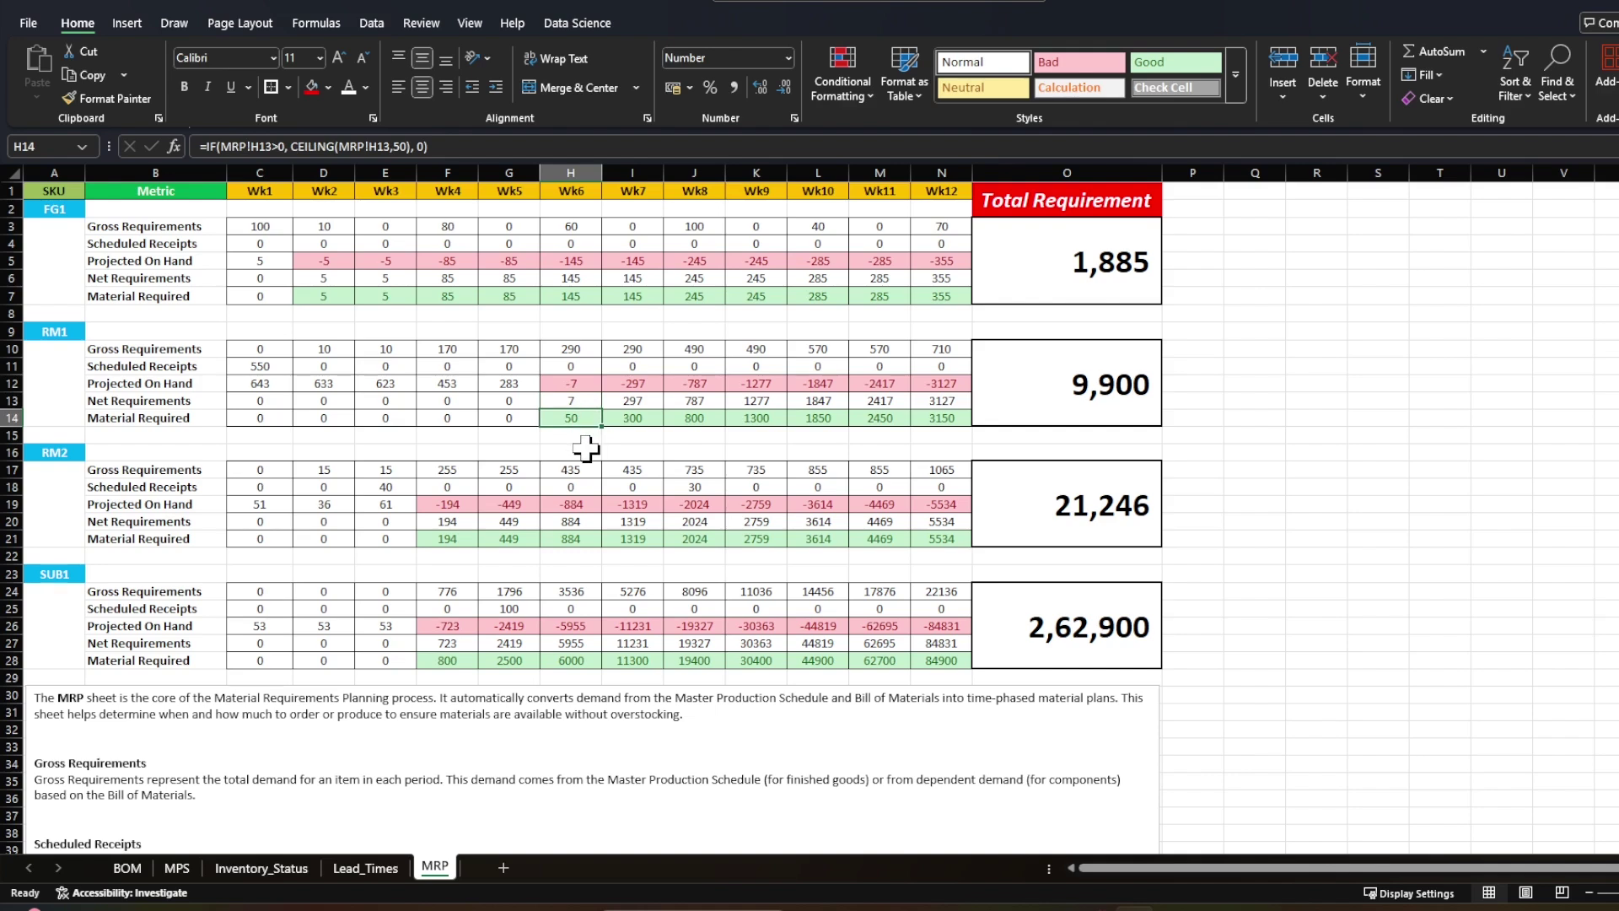
left_click(655, 402)
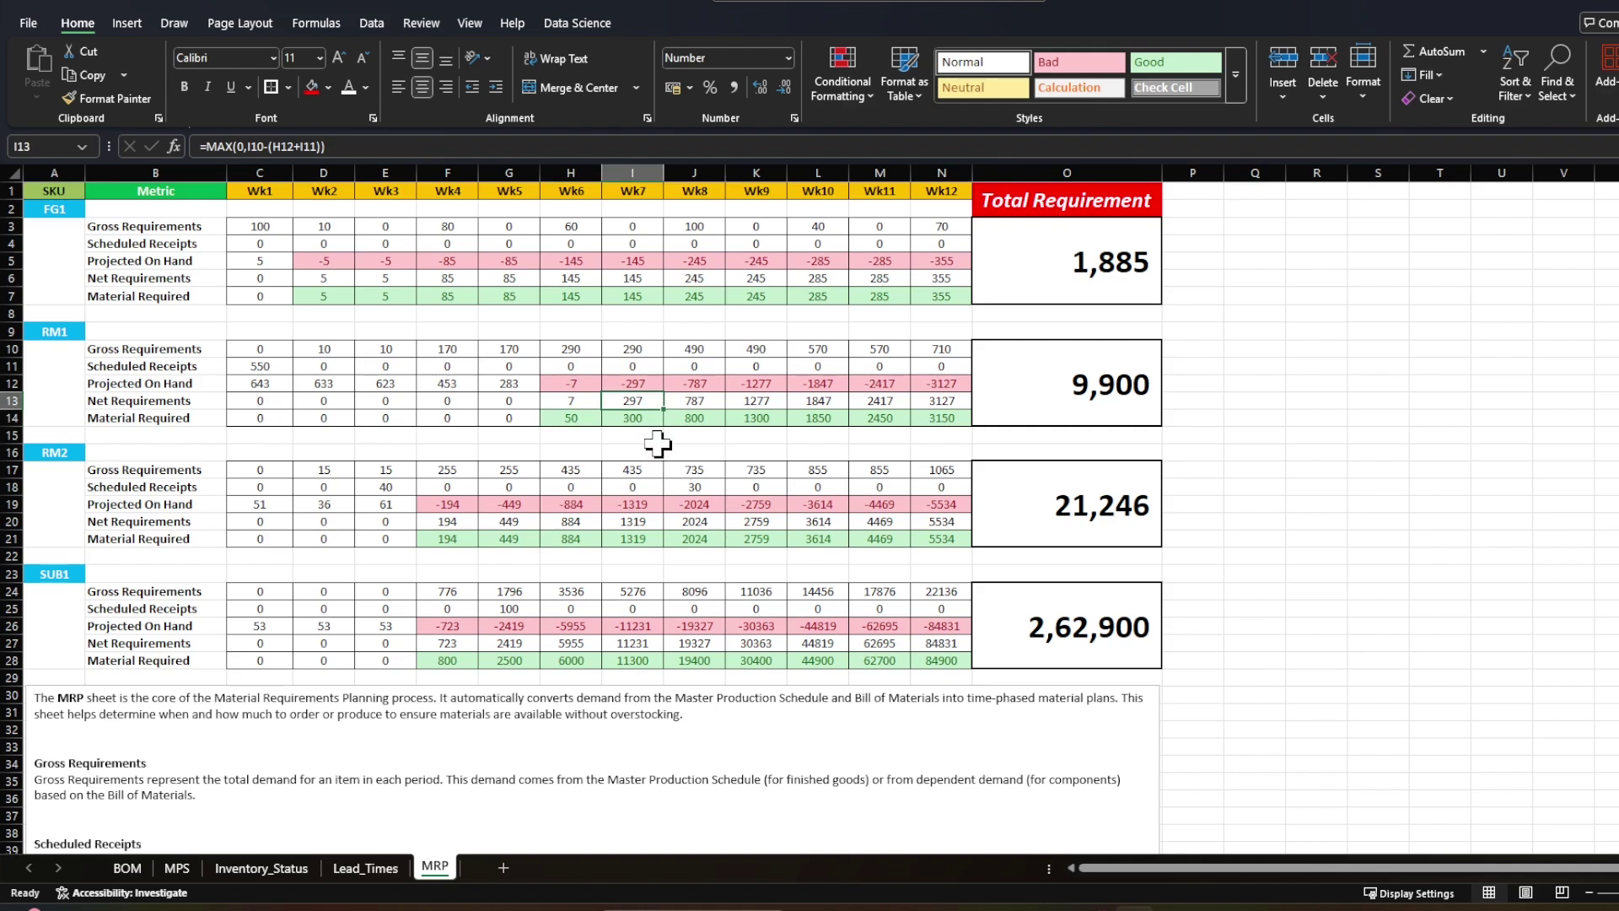
left_click(652, 421)
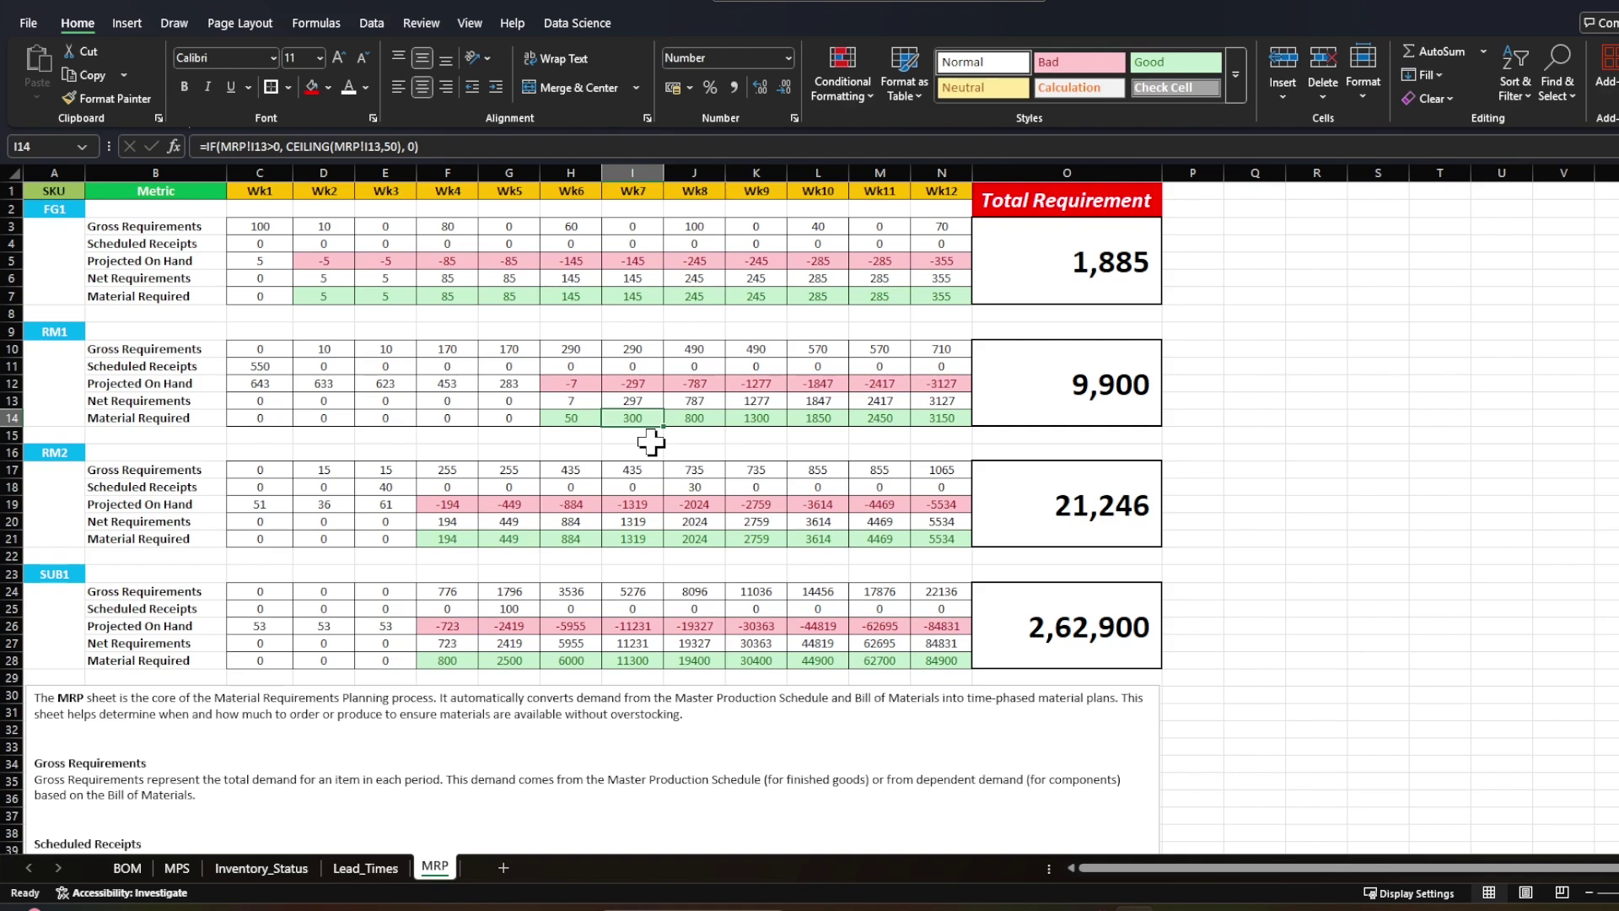
Step: Compare SUB1's Wk7 Net Requirements formula with its Wk7 Material Required formula
left_click(637, 648)
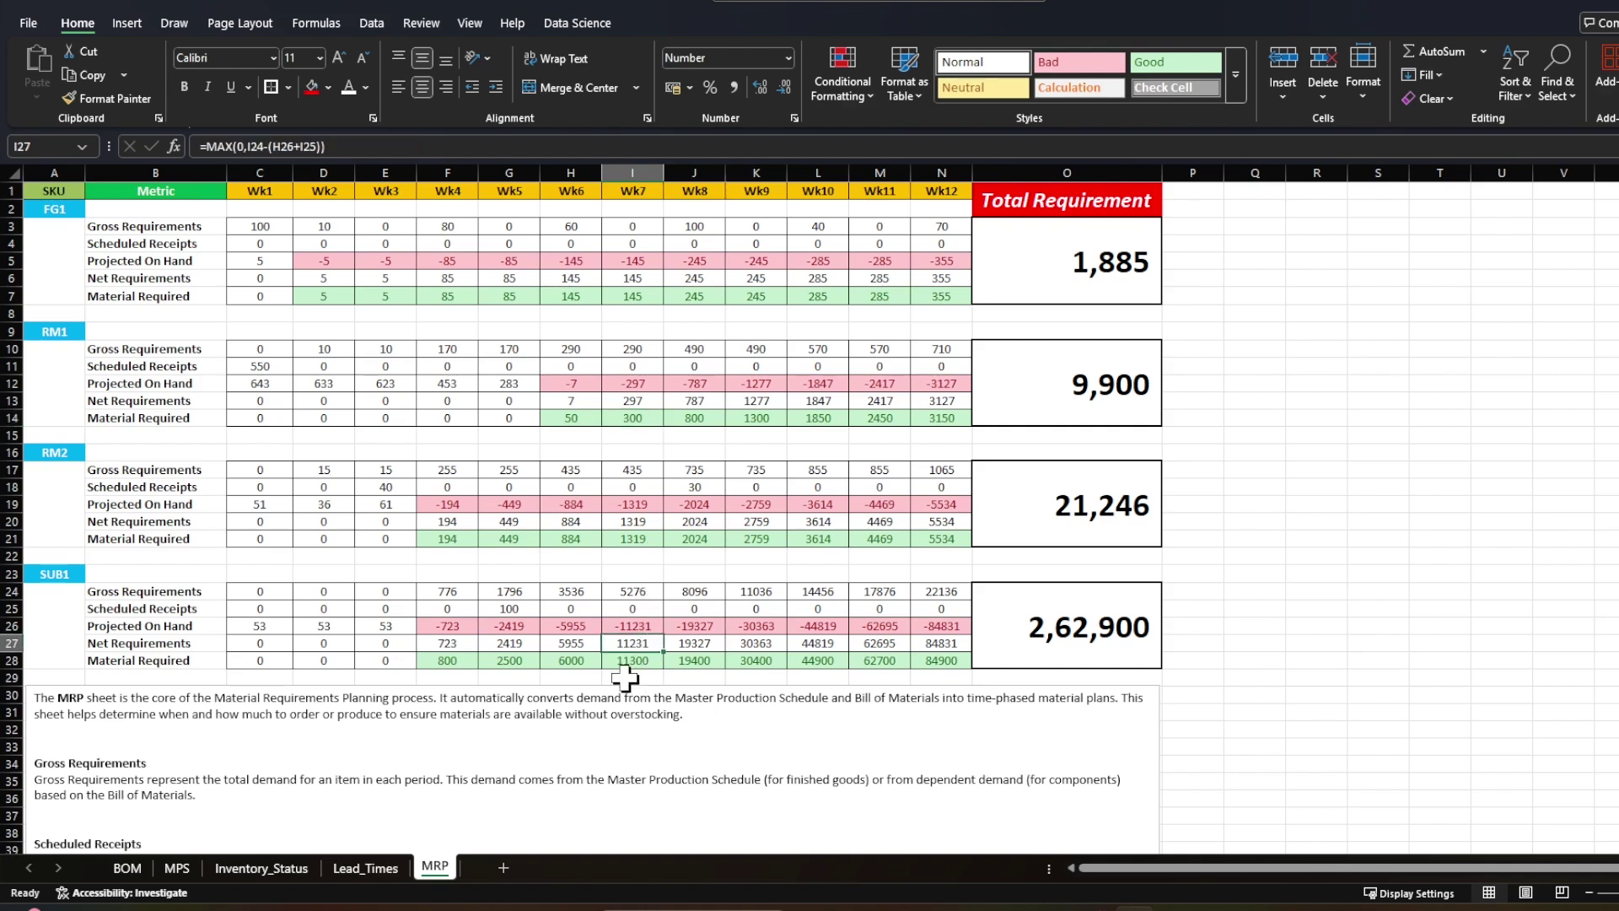
left_click(556, 661)
left_click(634, 664)
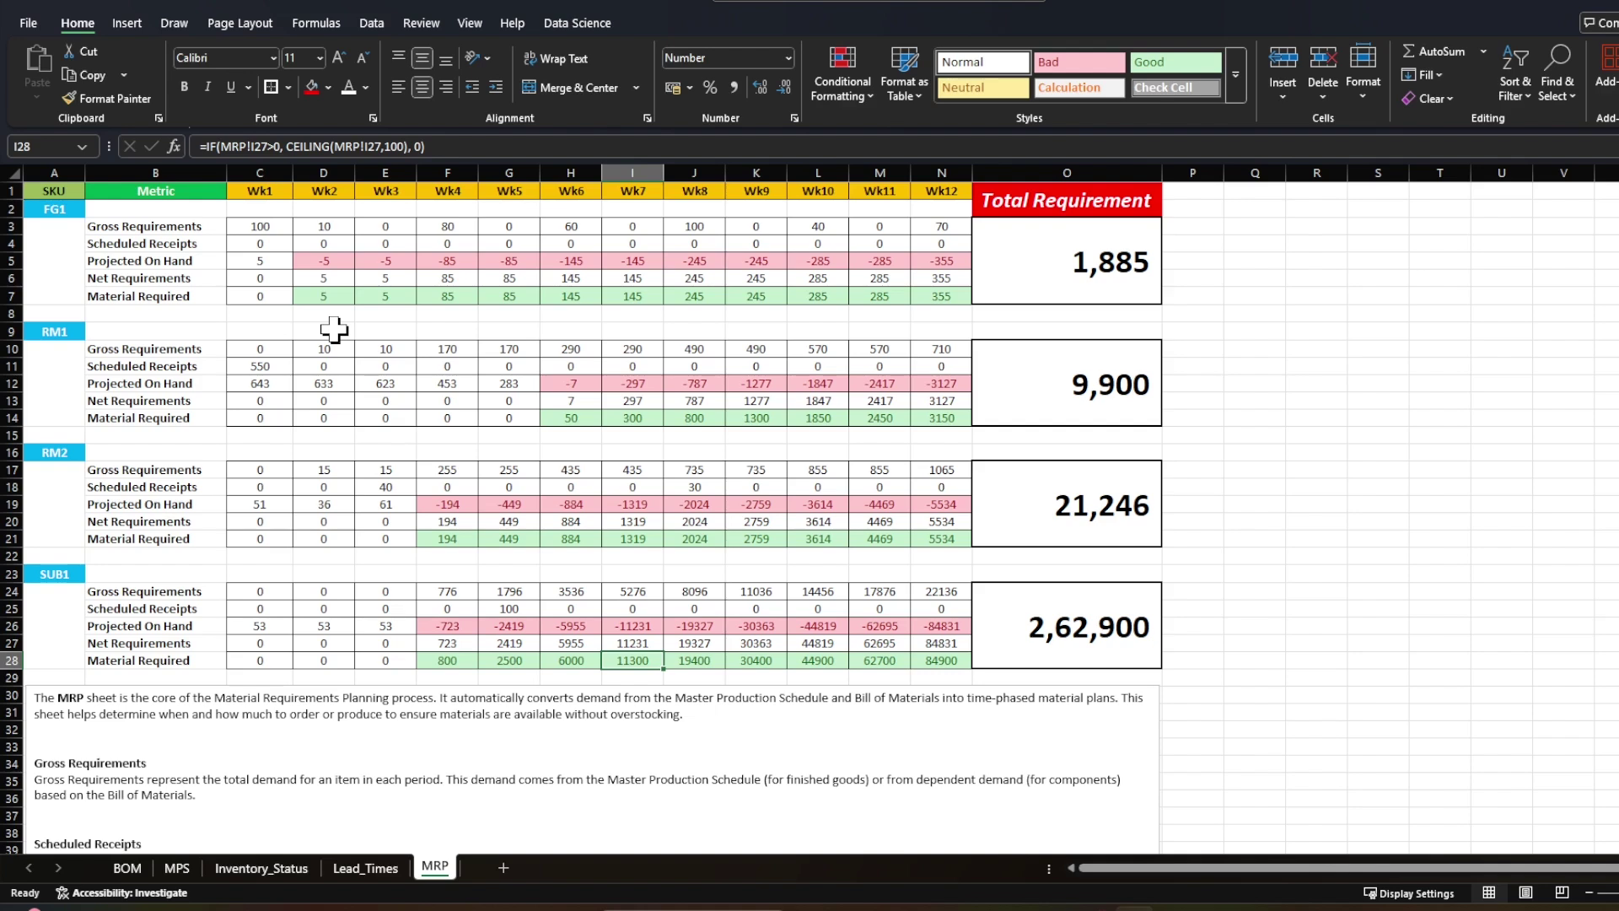
Step: Check RM1's lead time on Lead_Times against its Wk6 Material Required and Projected On Hand on the MRP sheet
left_click(365, 867)
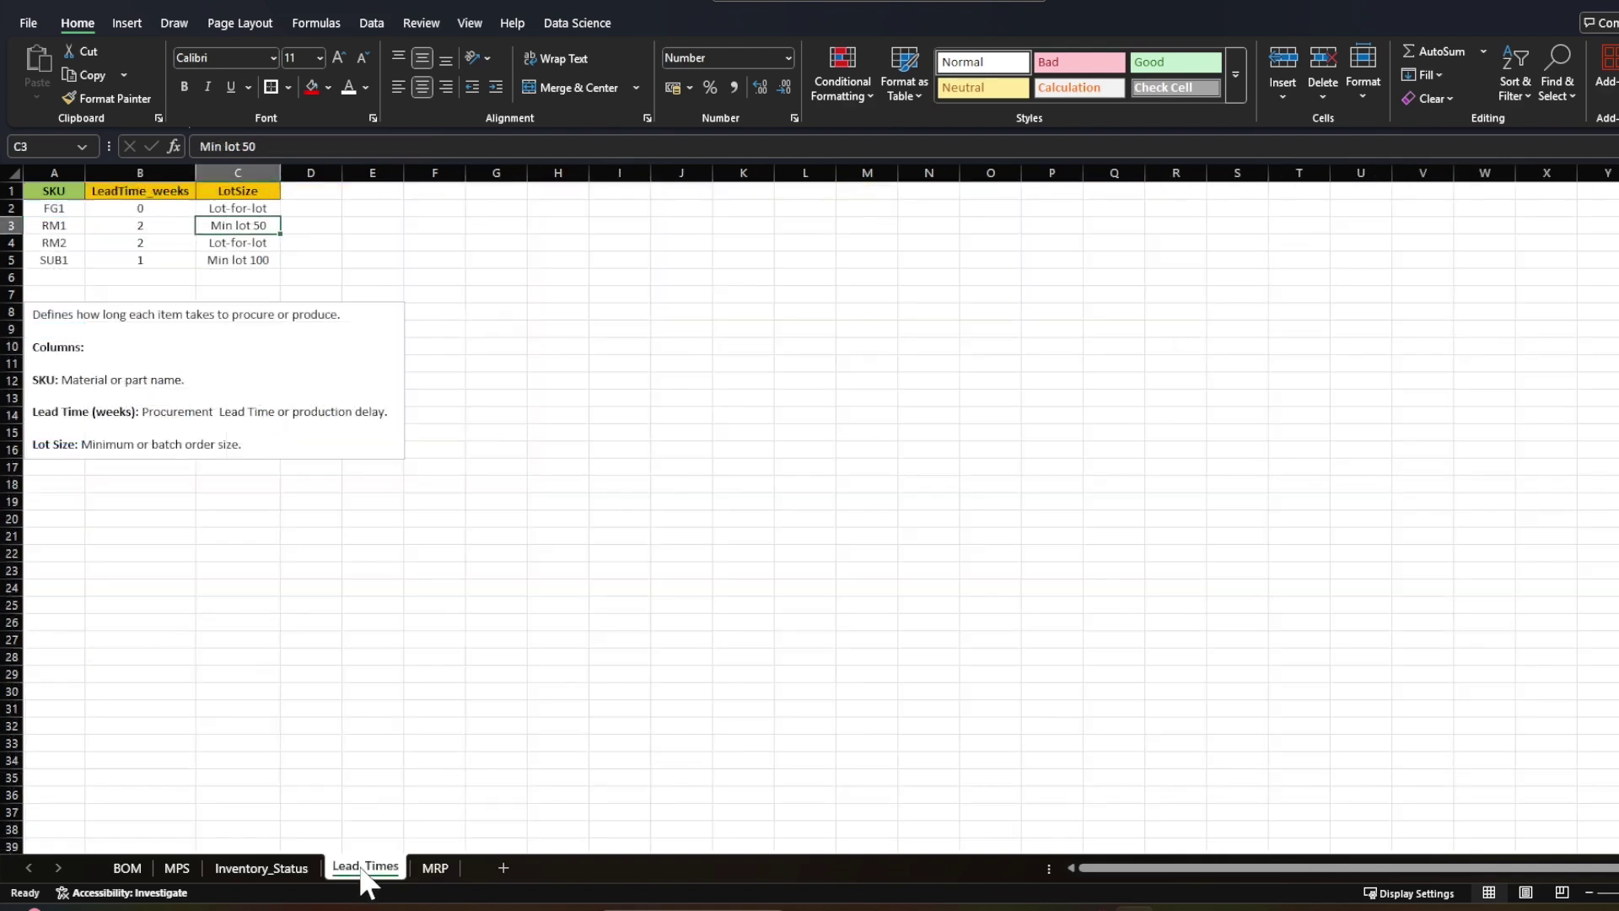
left_click(135, 226)
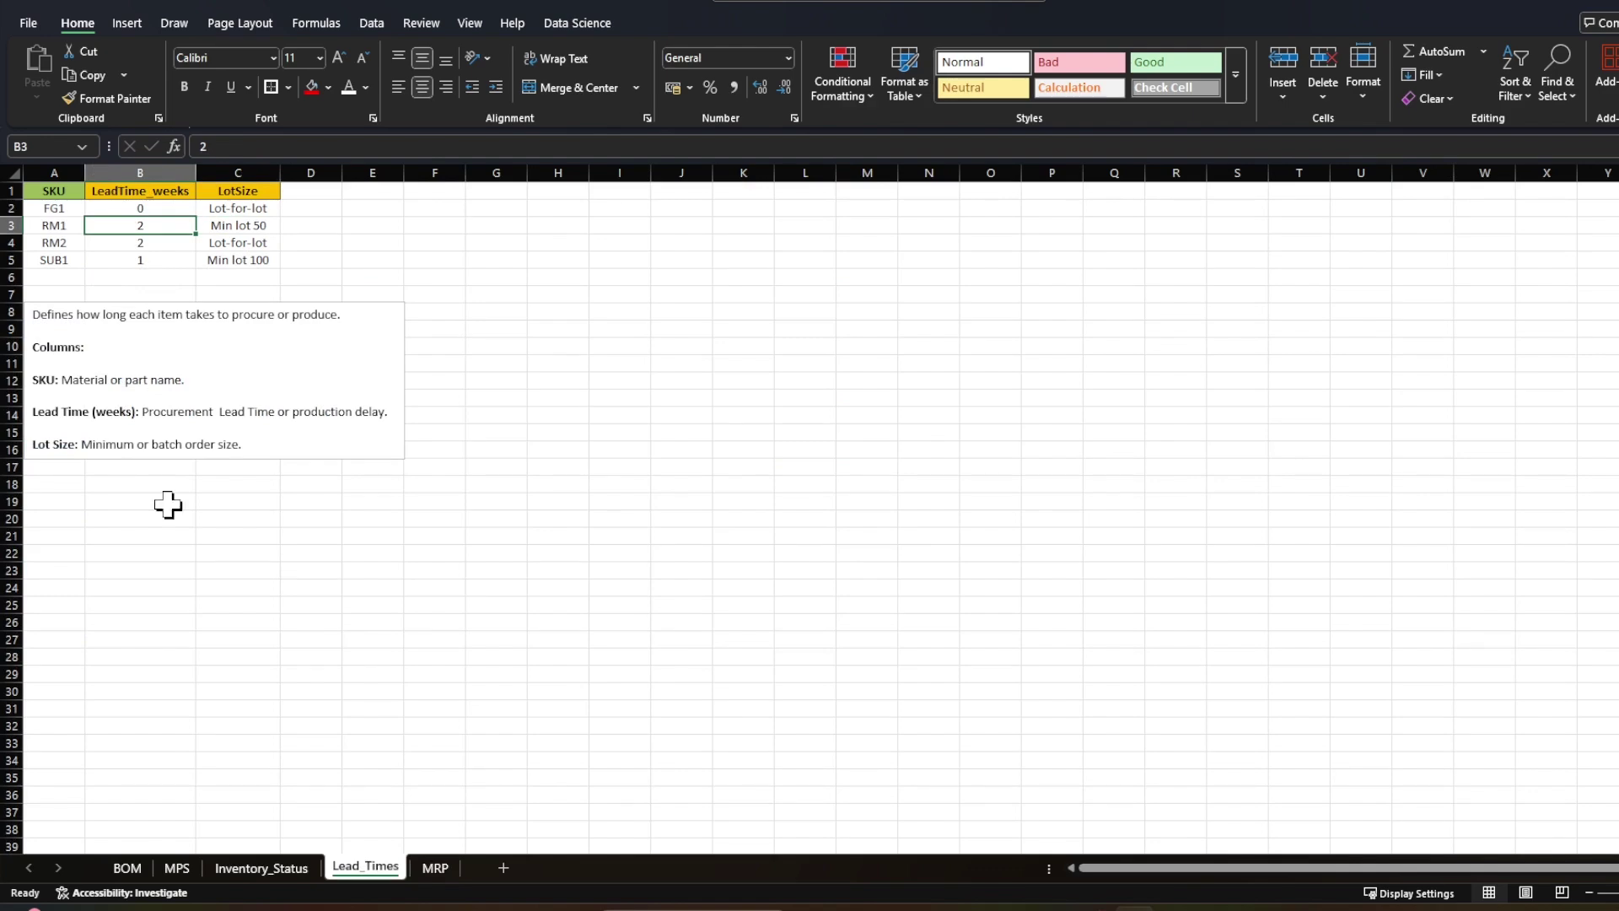
left_click(435, 867)
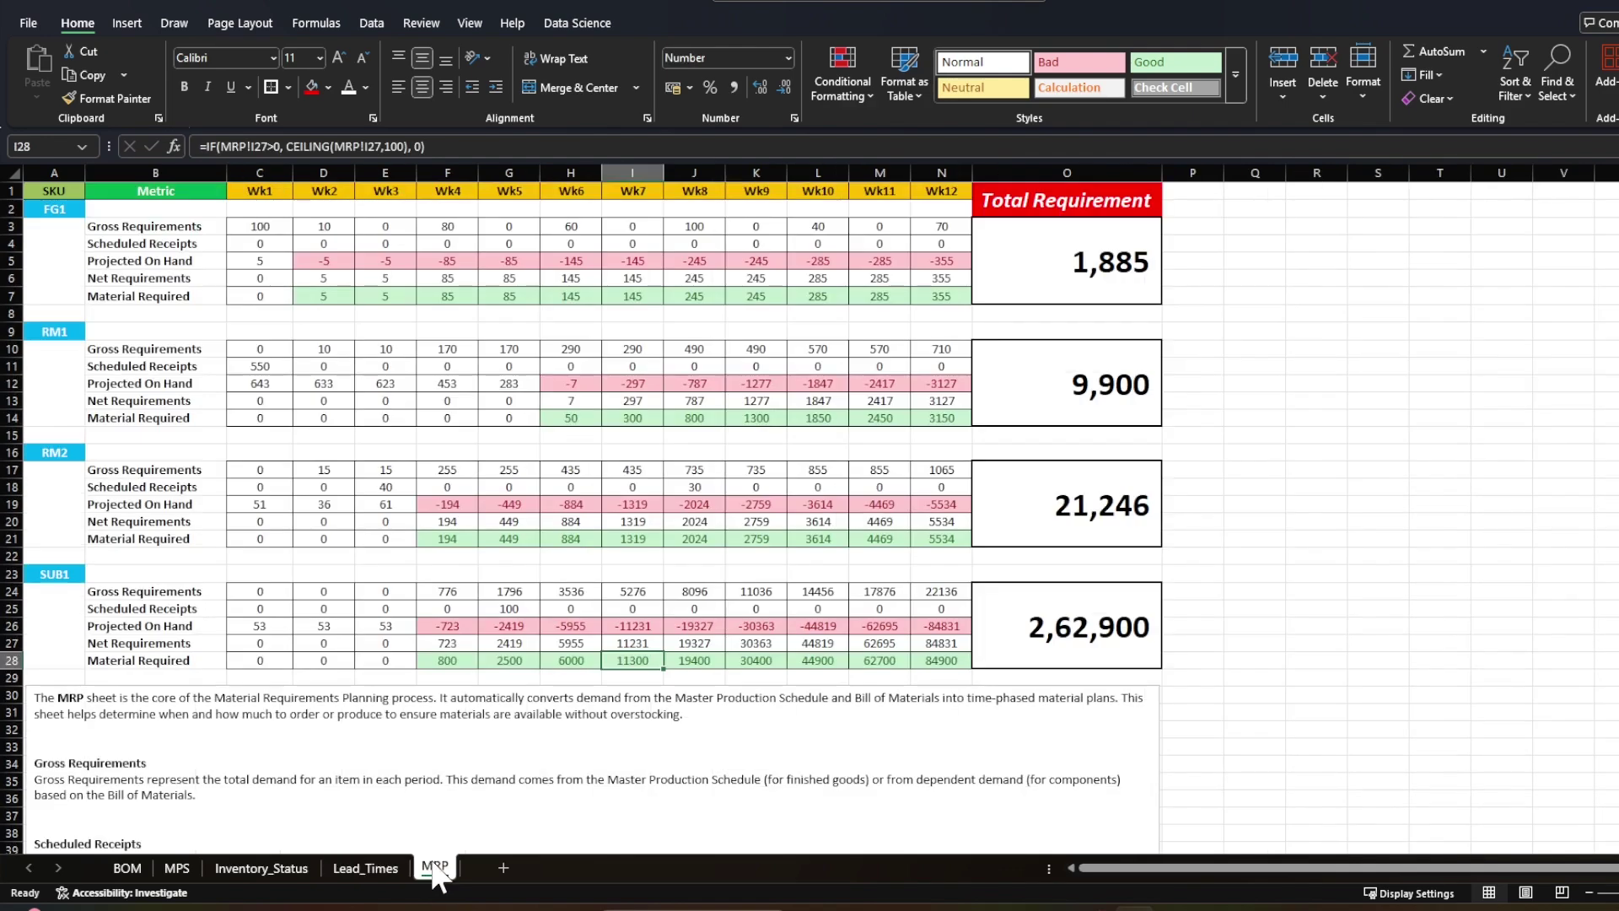
left_click(588, 417)
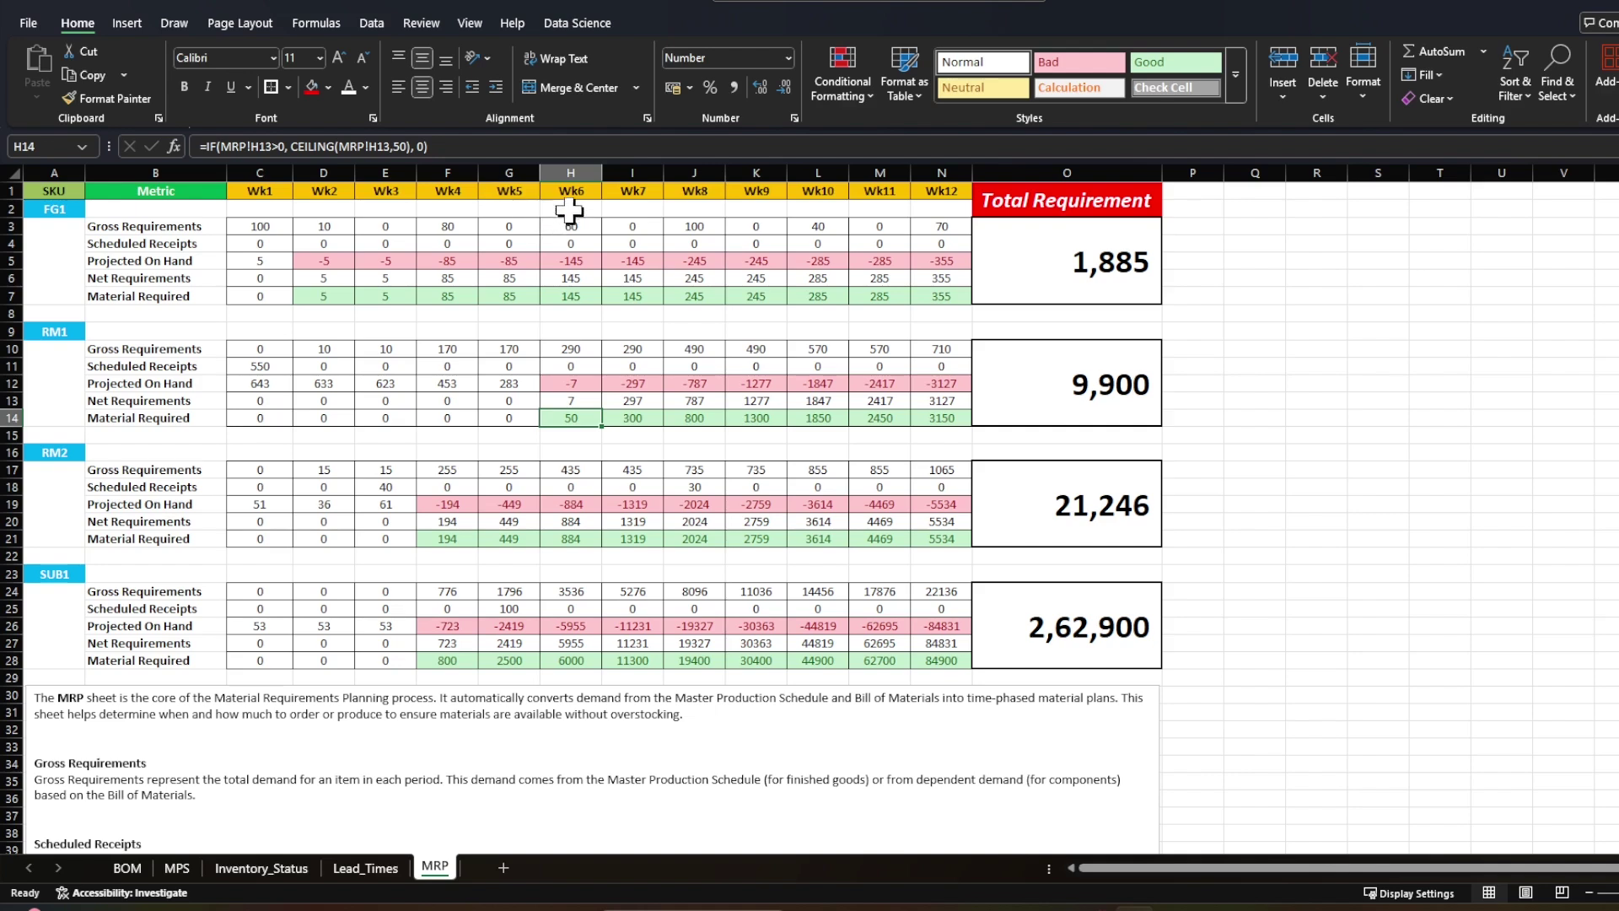
left_click(577, 381)
left_click(577, 449)
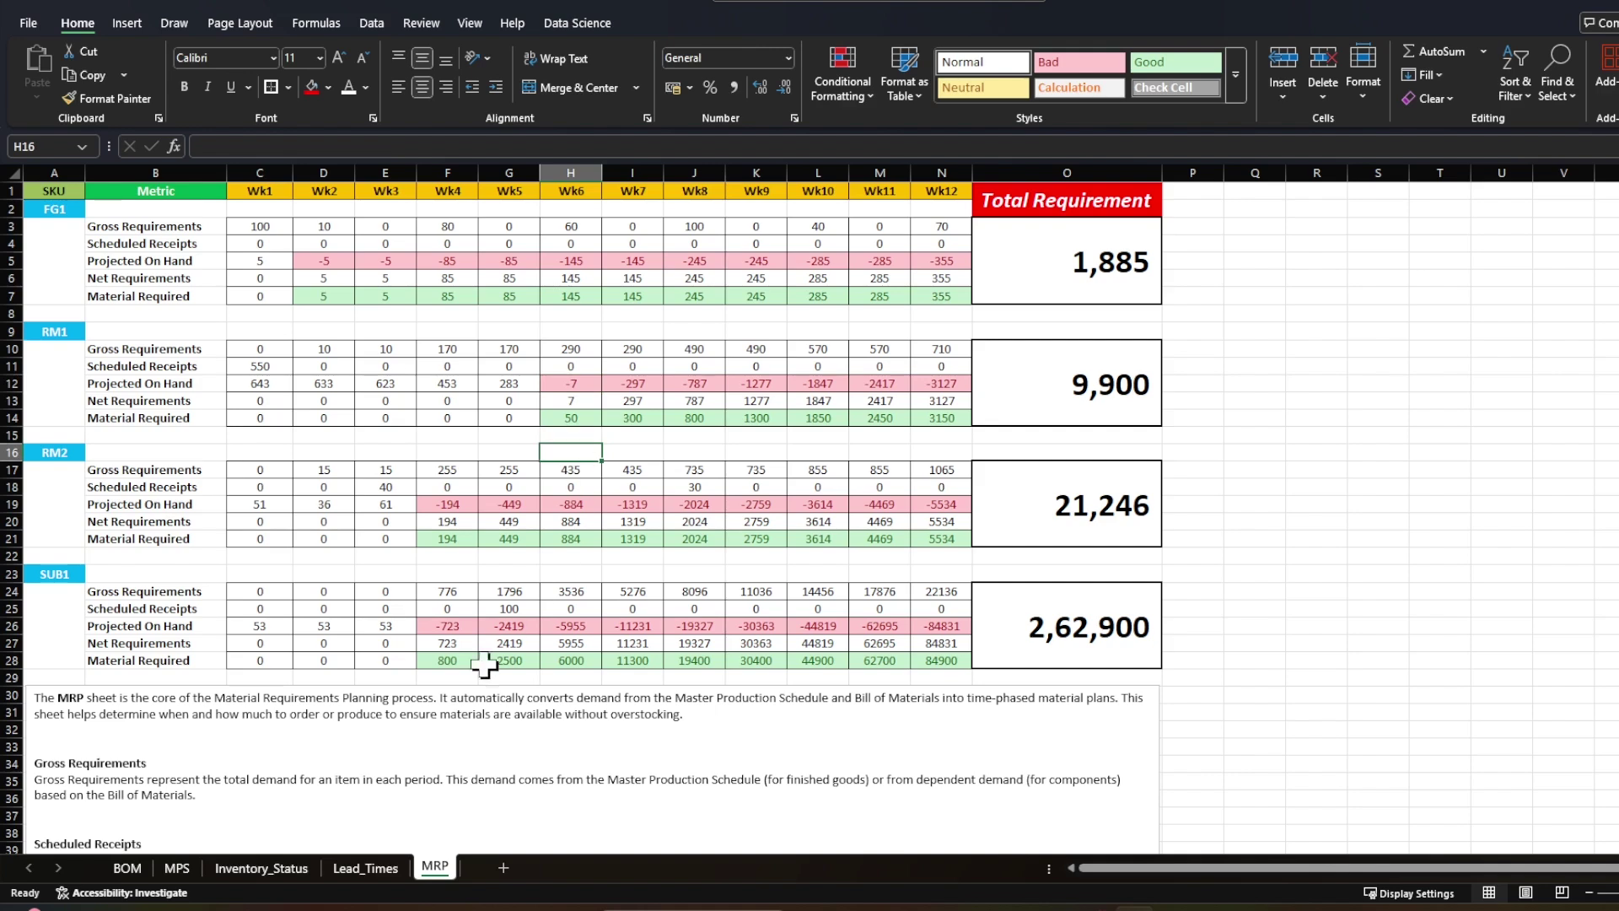
Step: Check FG1's lead time on Lead_Times, then inspect FG1's Wk5 Material Required and RM1's Wk5 and Wk4 Gross Requirements formulas on MRP
left_click(364, 867)
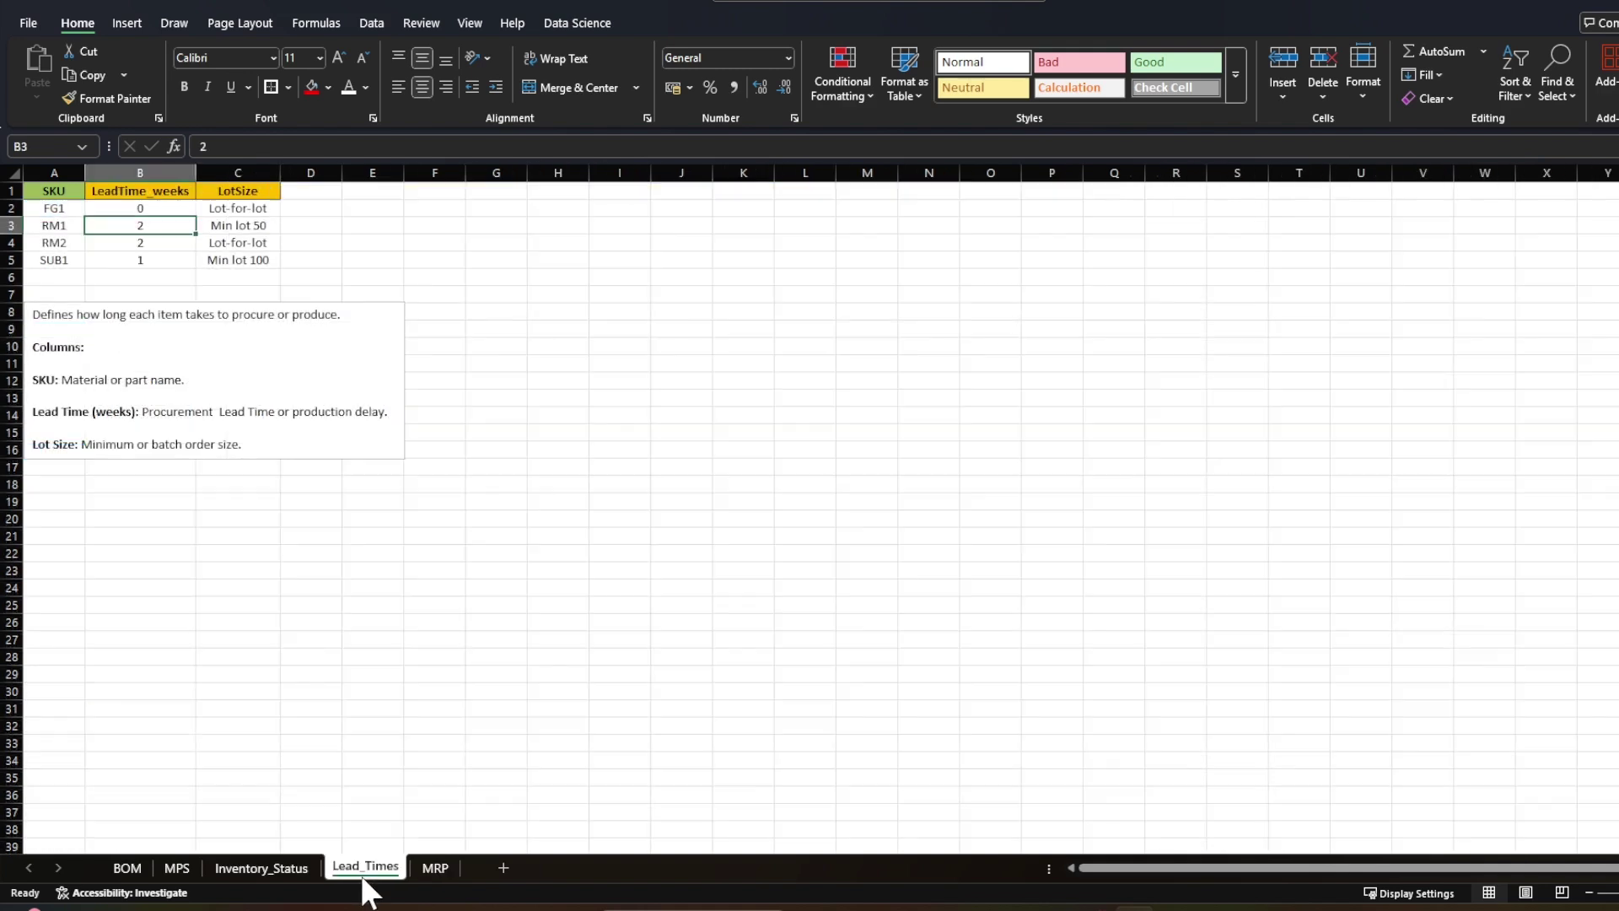
left_click(163, 209)
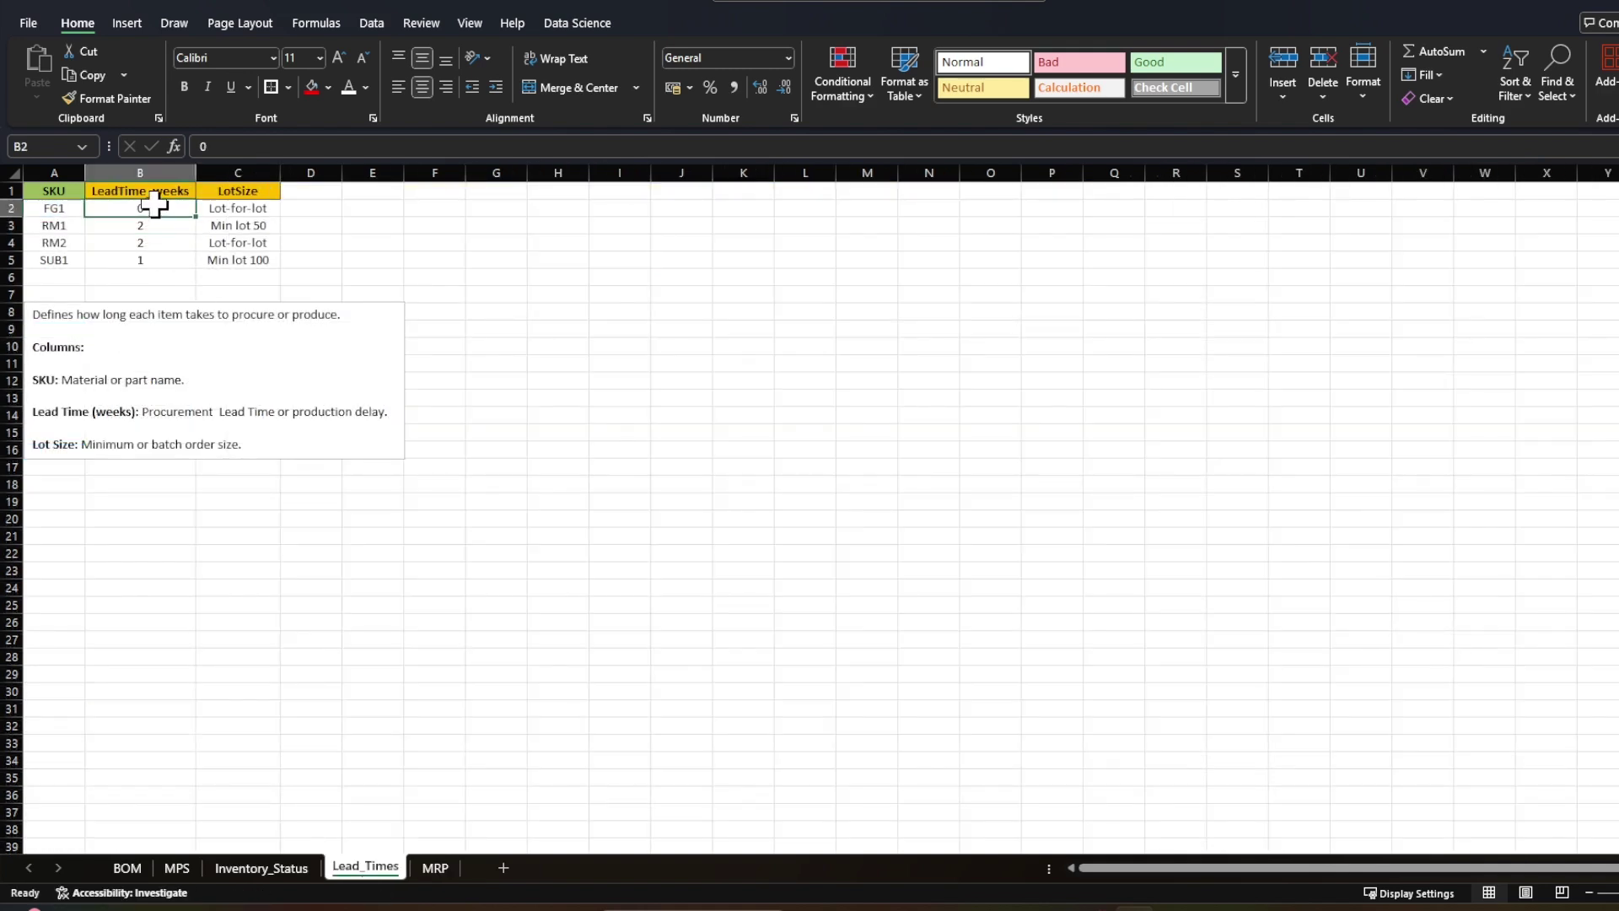
left_click(436, 866)
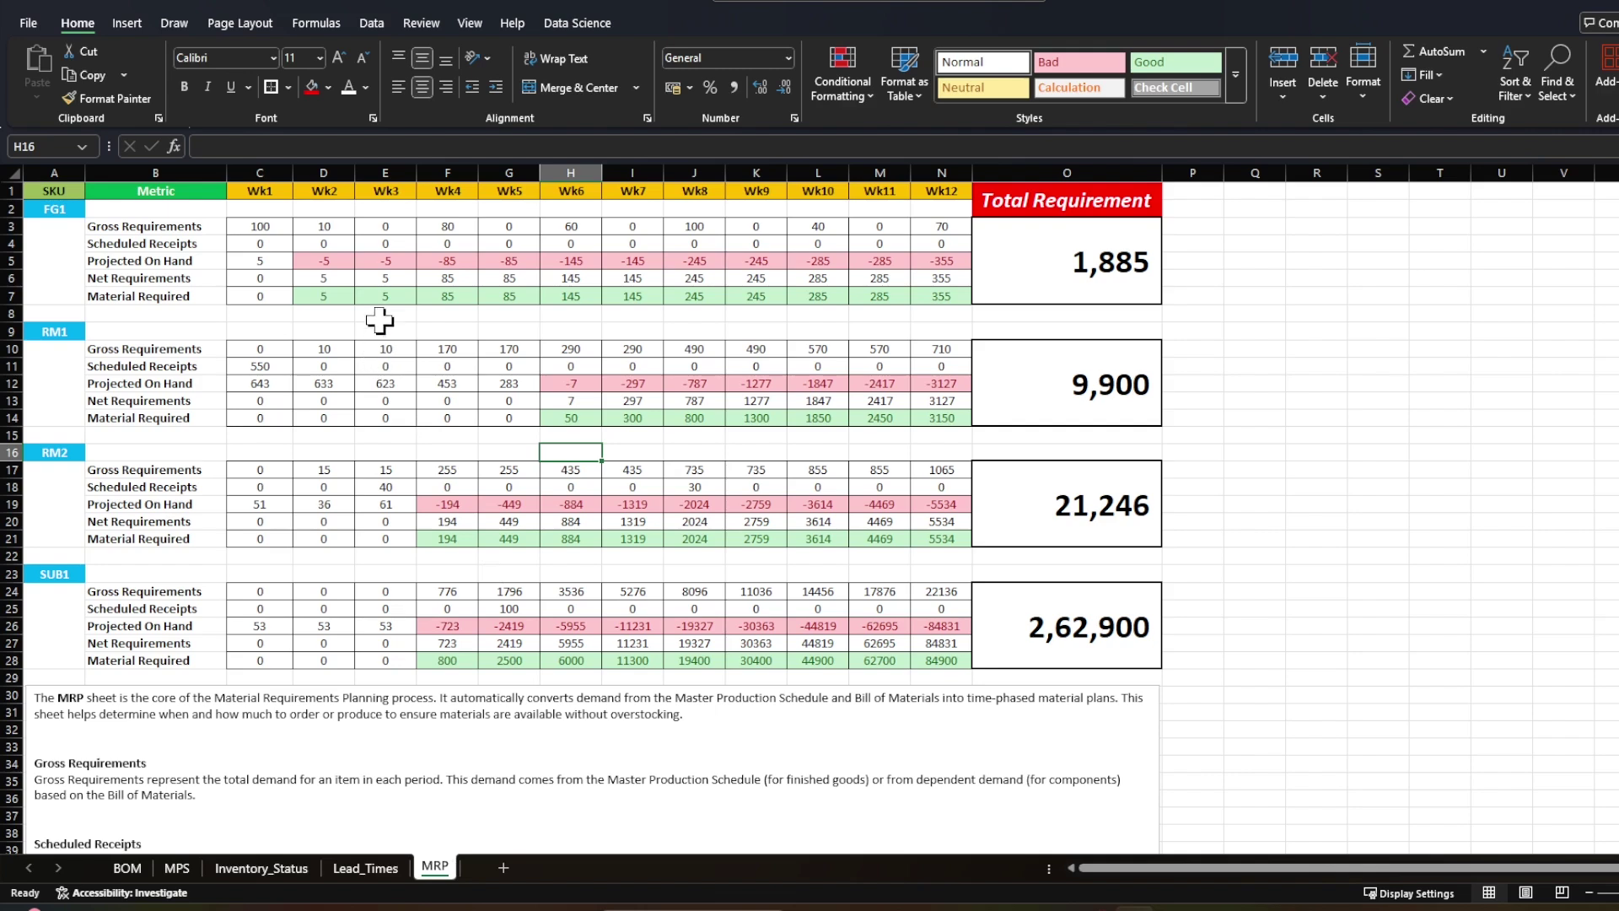
left_click(511, 296)
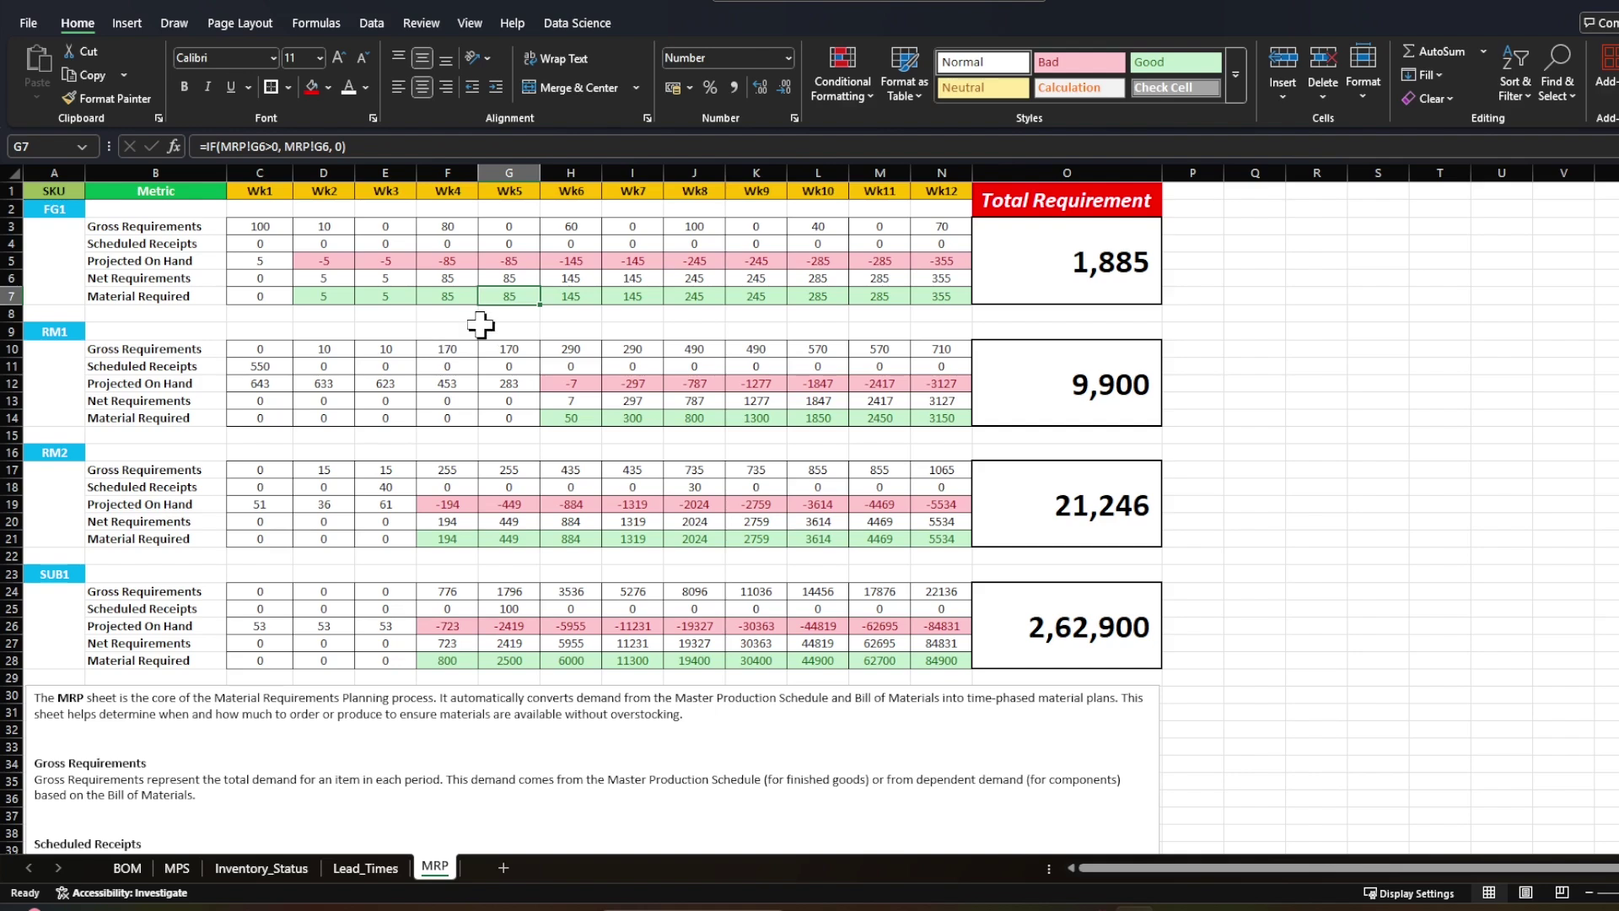
left_click(523, 348)
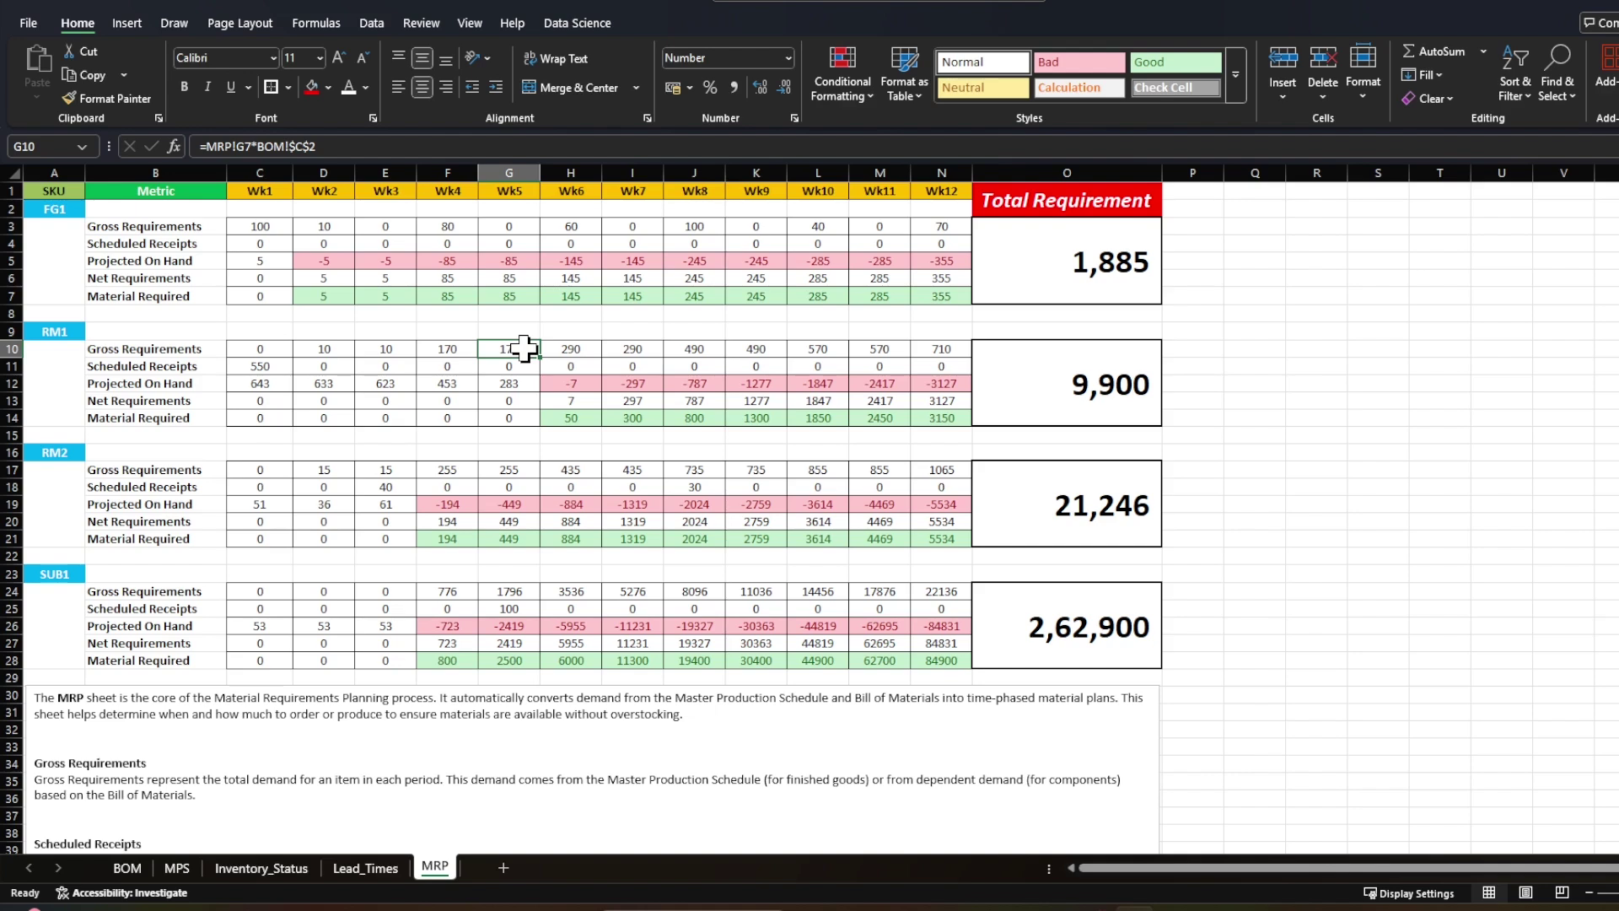
left_click(449, 348)
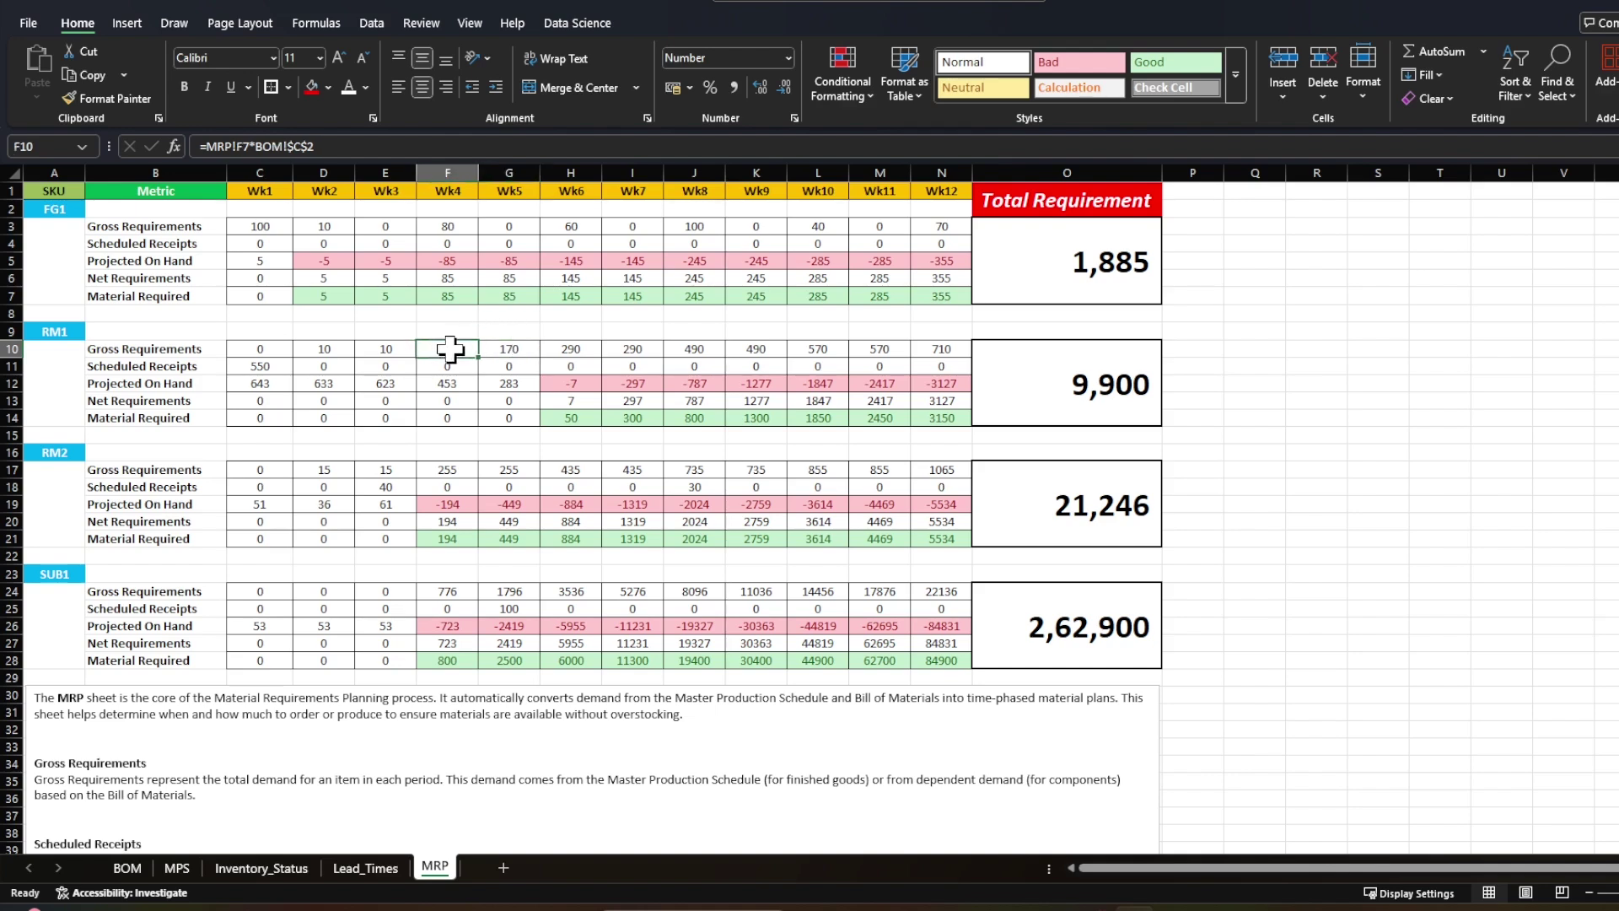